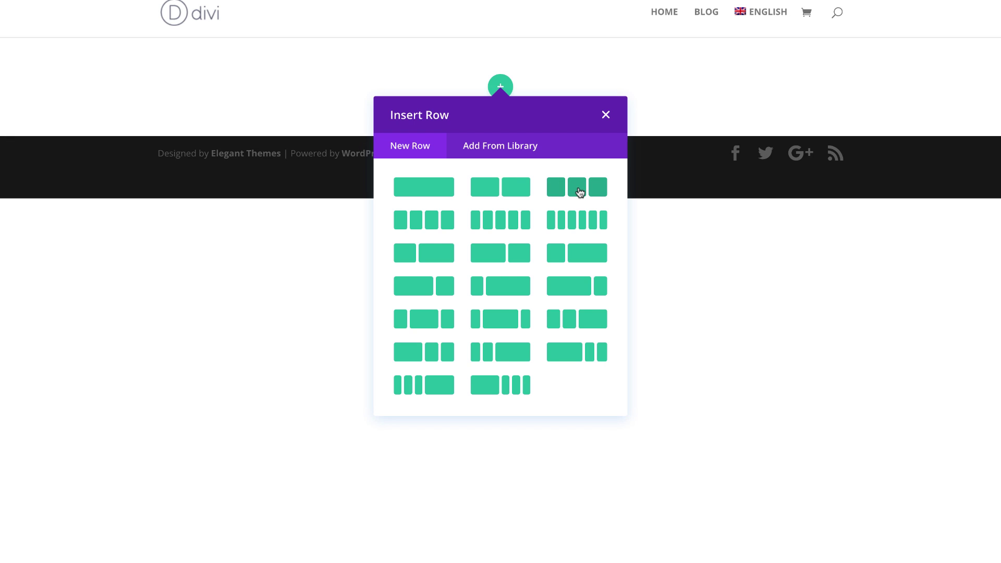
# Step: Insert a row with three equal columns and add an Image module to its first column
pyautogui.click(578, 187)
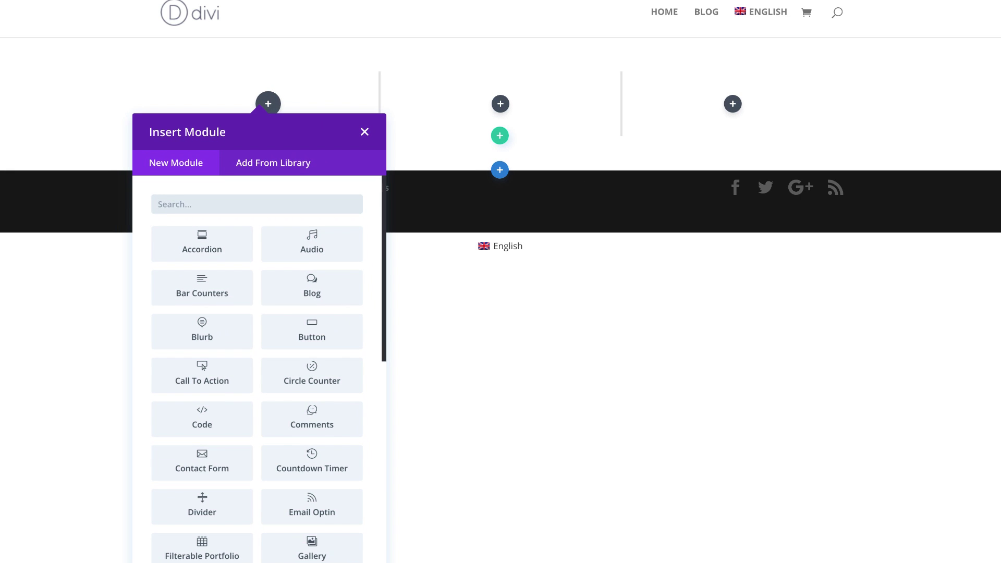
pyautogui.click(178, 204)
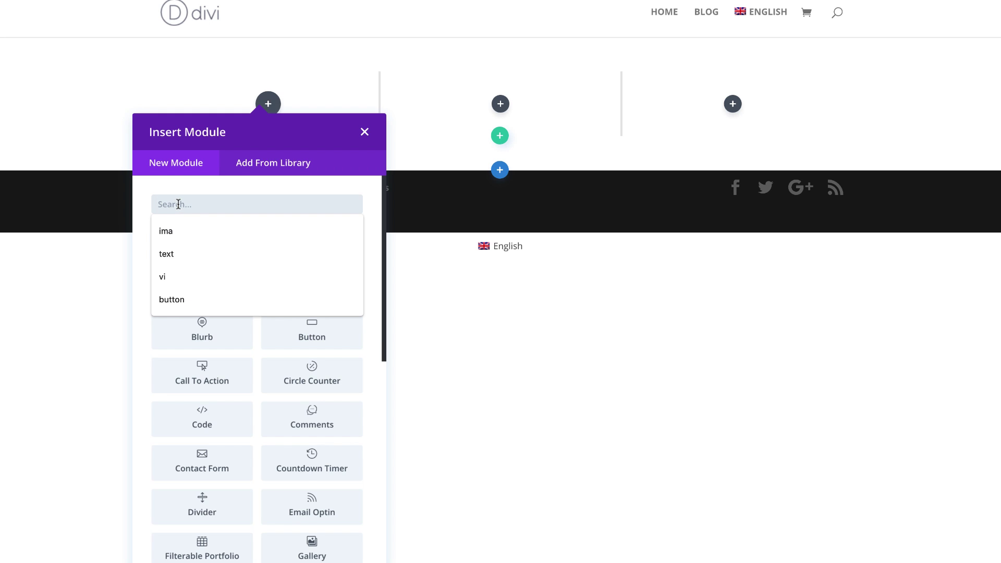
pyautogui.write('image')
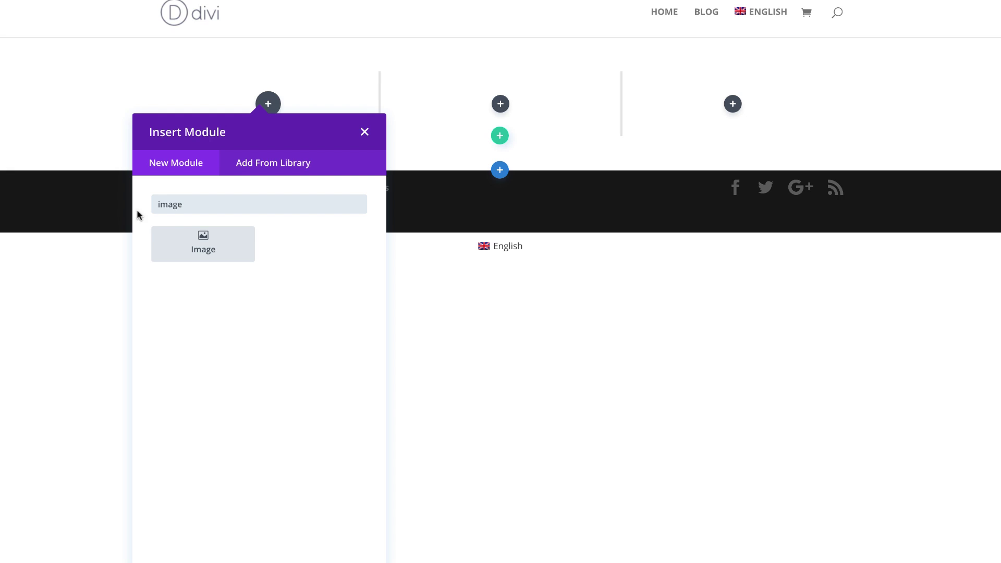
pyautogui.click(204, 245)
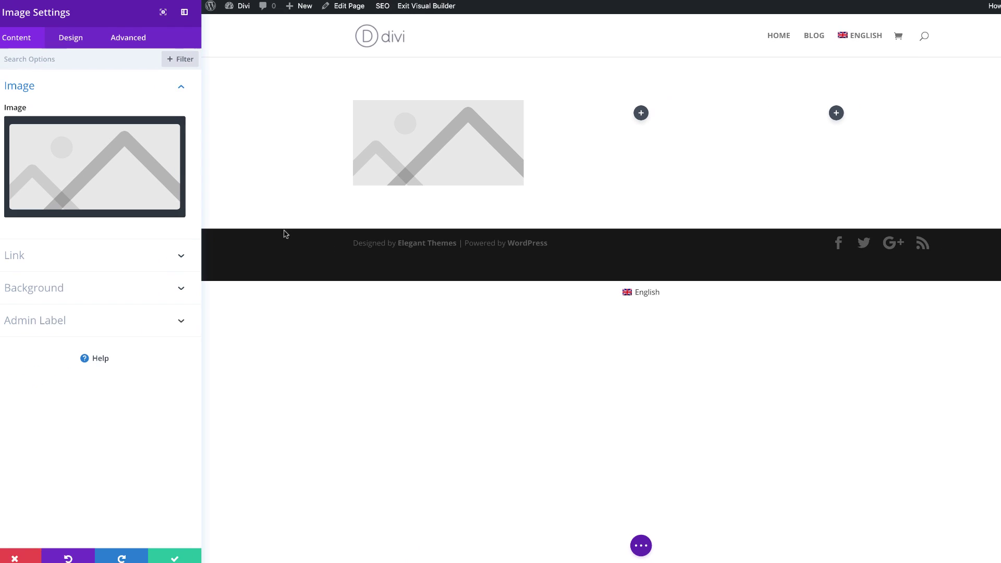
# Step: Set the Image module's picture to the blonde woman's square portrait from the media library
pyautogui.click(110, 167)
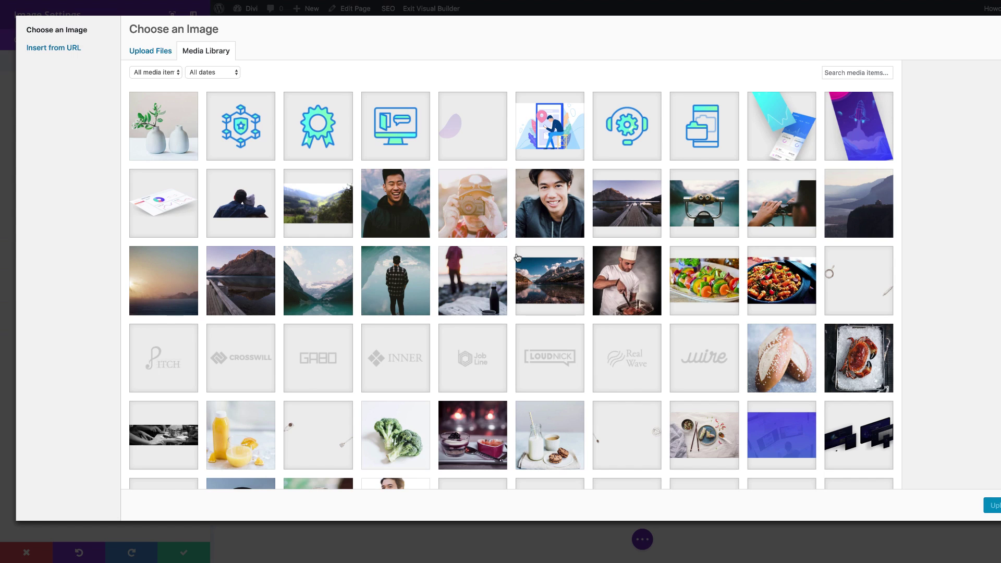
pyautogui.scroll(-4, 518, 257)
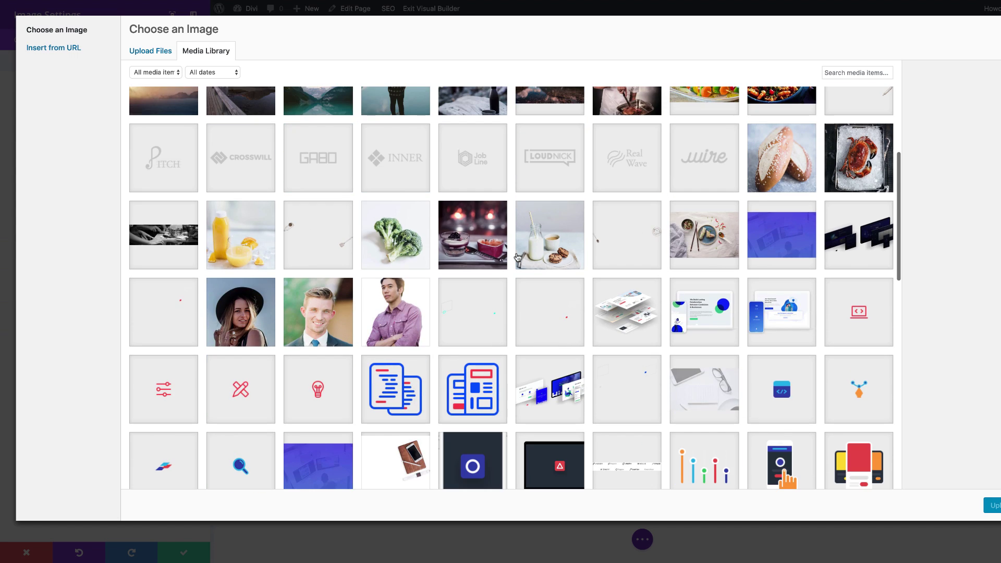
pyautogui.scroll(-10, 517, 257)
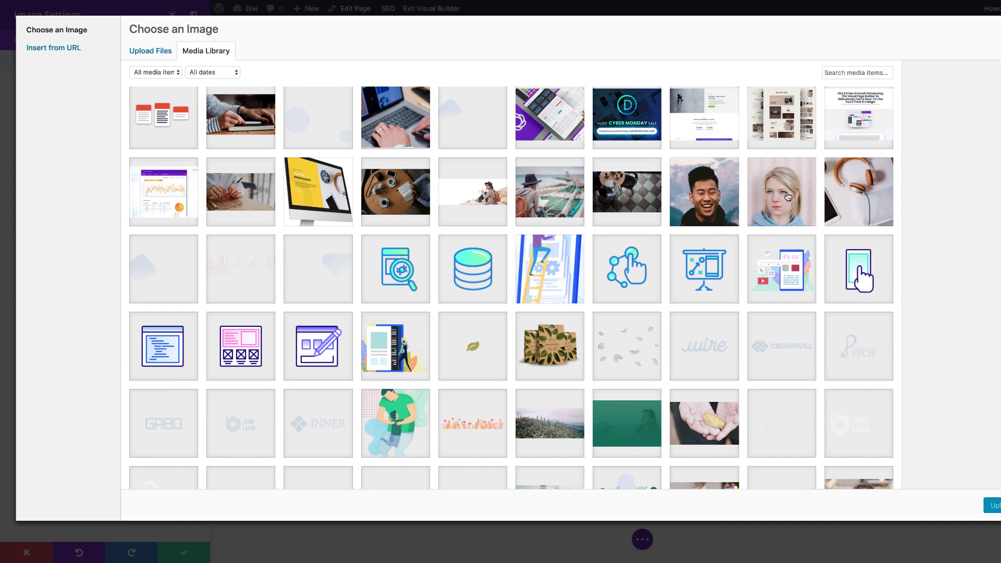
pyautogui.click(788, 196)
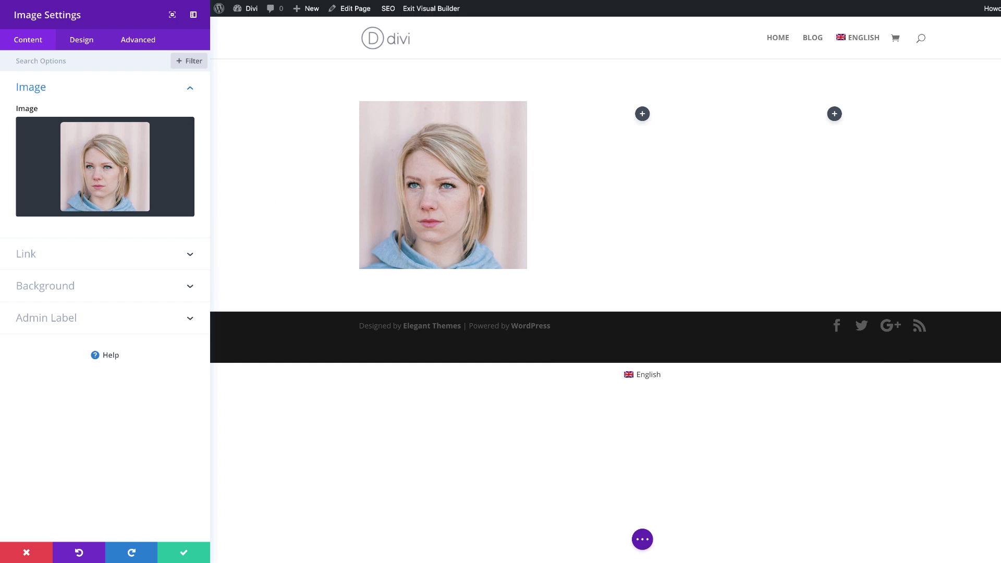
# Step: Give the Image module the CSS class scale-image and save its settings
pyautogui.click(167, 87)
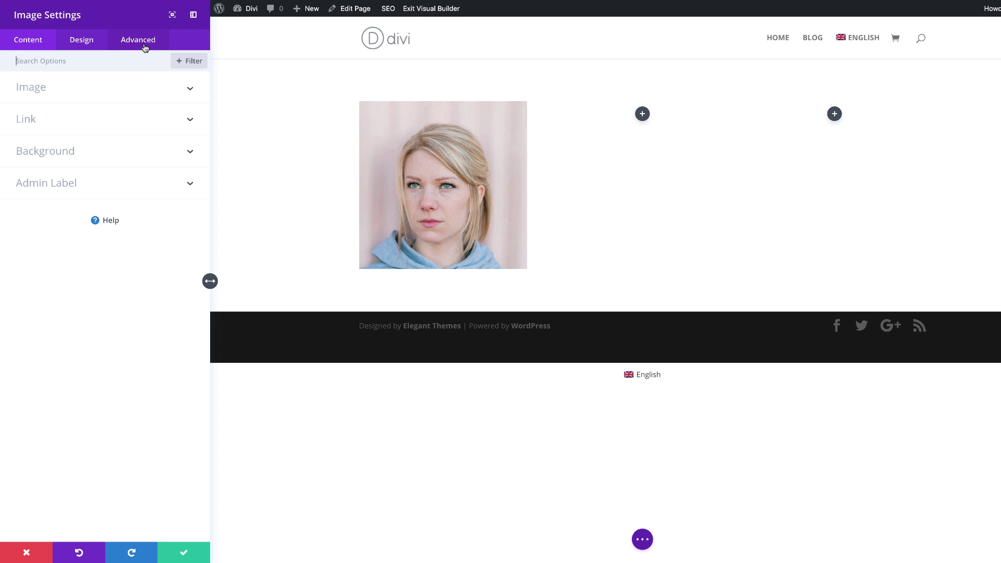
pyautogui.click(145, 48)
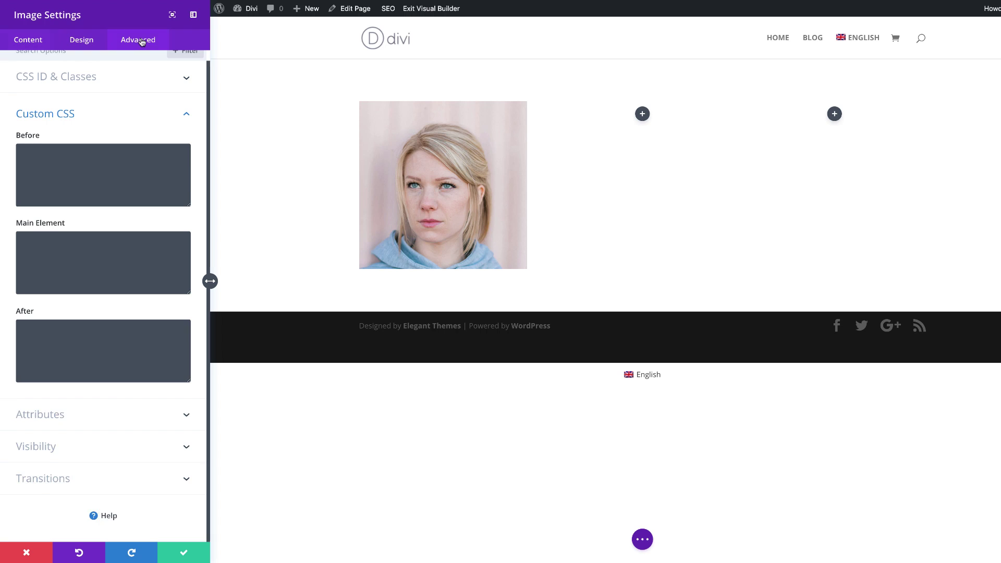
pyautogui.click(83, 91)
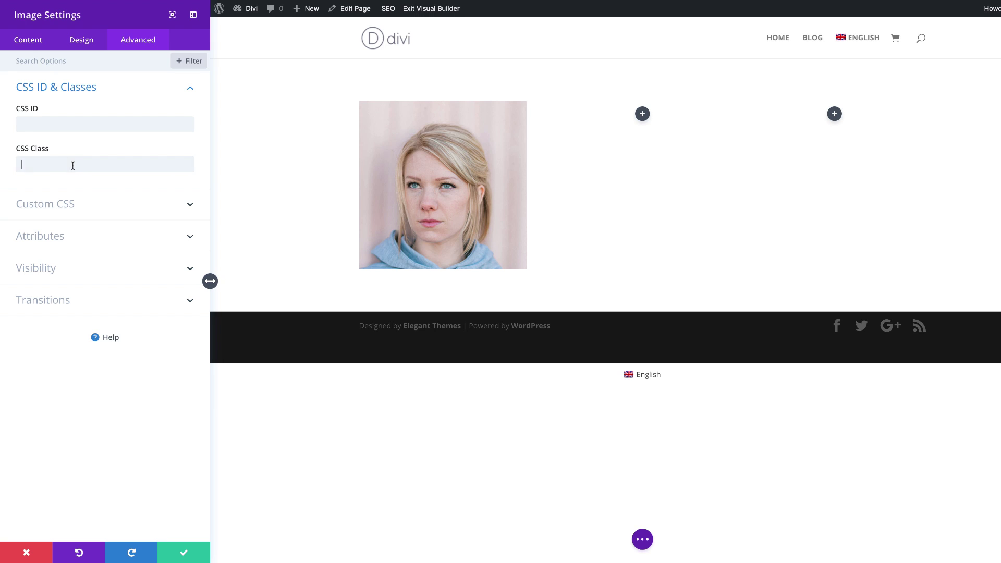
pyautogui.write('scale-image')
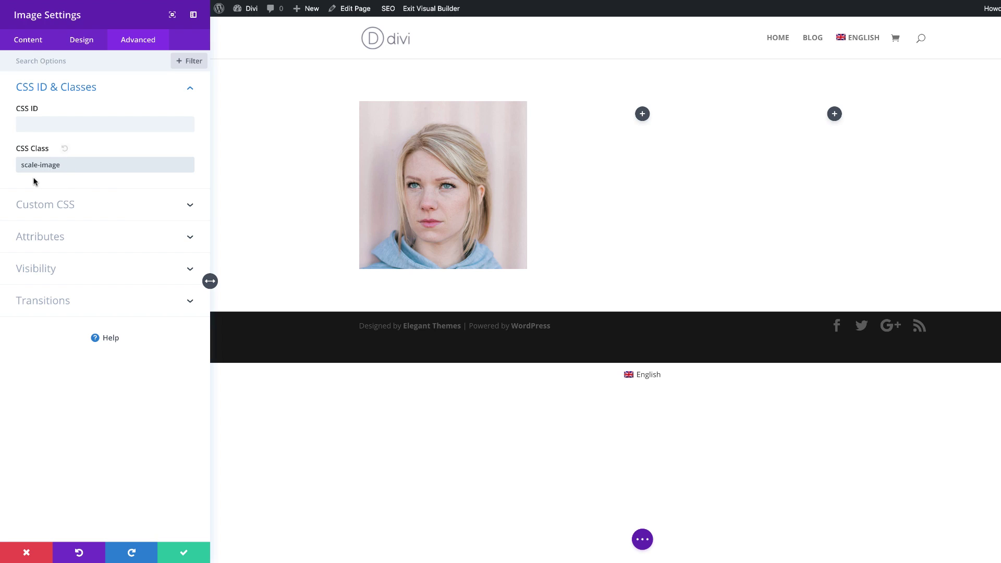
pyautogui.click(183, 553)
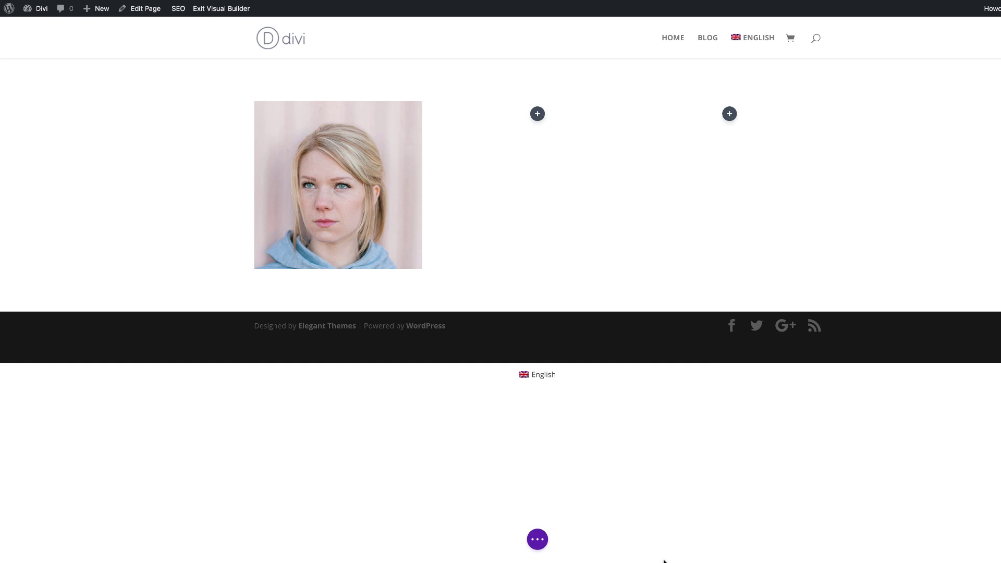
# Step: Add custom page CSS for .scale-image with hidden overflow, a 0.2s image transition and scale(1.3) on hover, and save the page settings
pyautogui.click(536, 543)
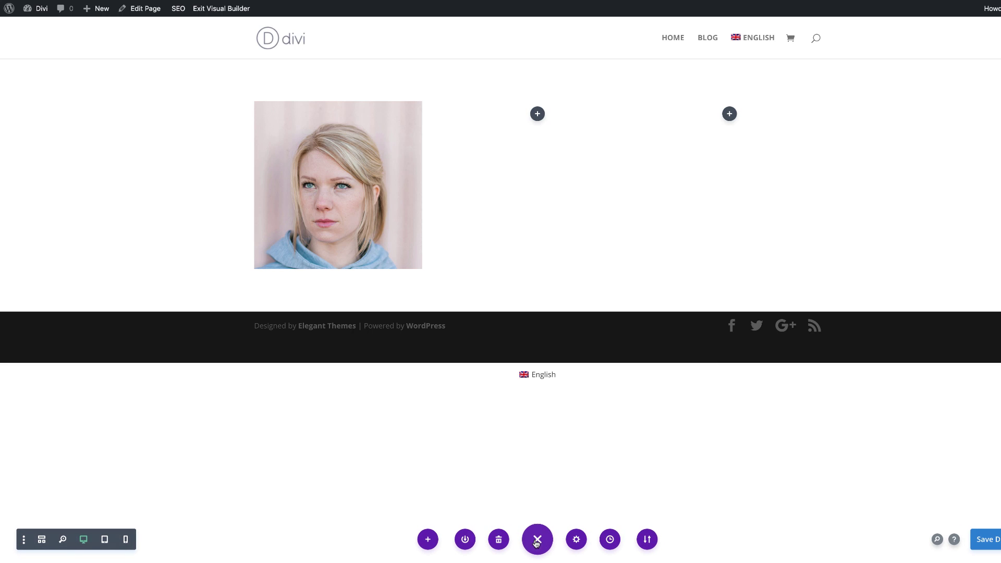
pyautogui.click(576, 540)
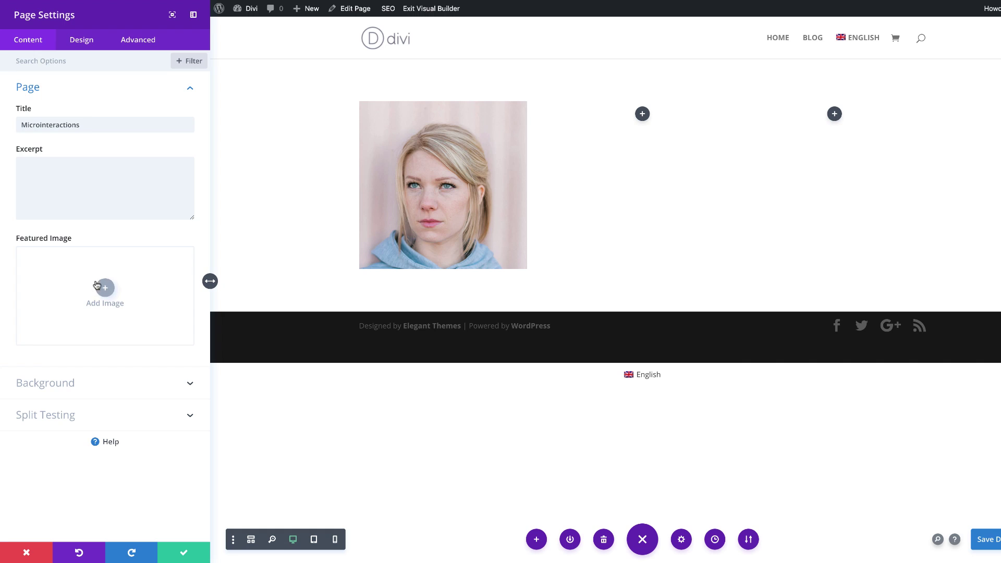
pyautogui.click(138, 42)
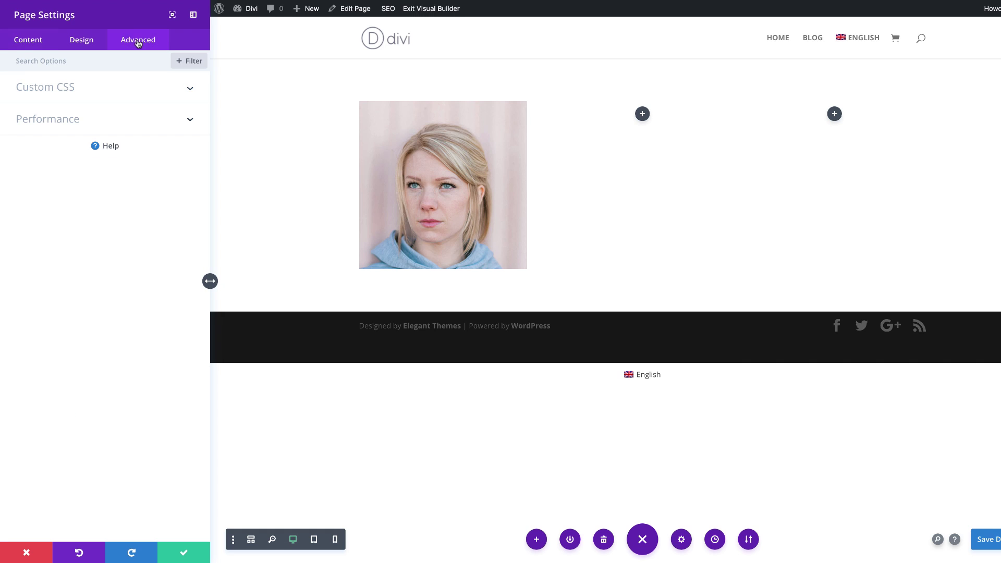
pyautogui.click(73, 90)
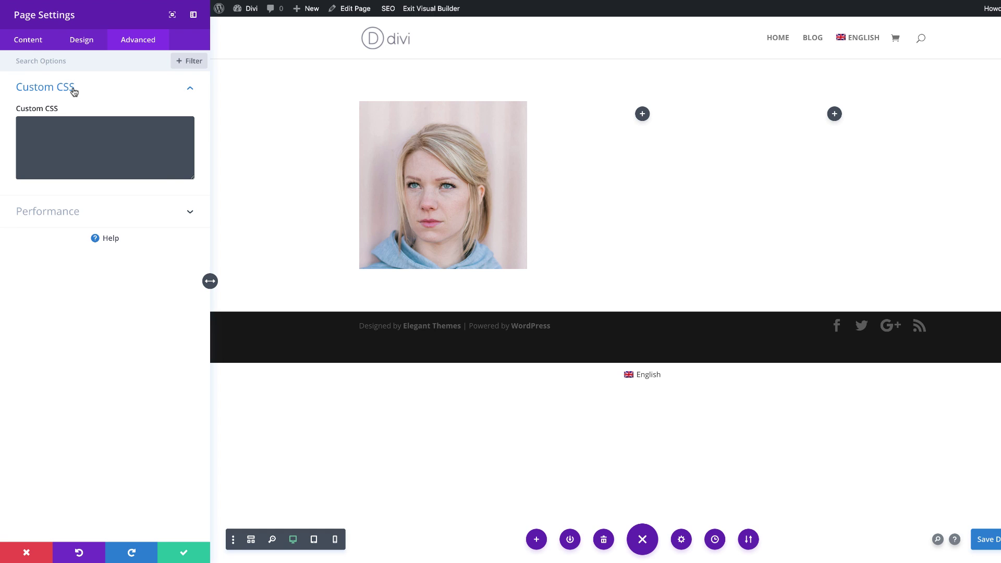
pyautogui.click(59, 130)
pyautogui.write('/**This scales the image in the image module with the CSS class "scale-image" **/ .scale-image {   overflow:hidden; } .scale-image img{  transition: all 0.2s; } .scale-image:hover img {   transform: scale(1.3) }')
pyautogui.click(183, 553)
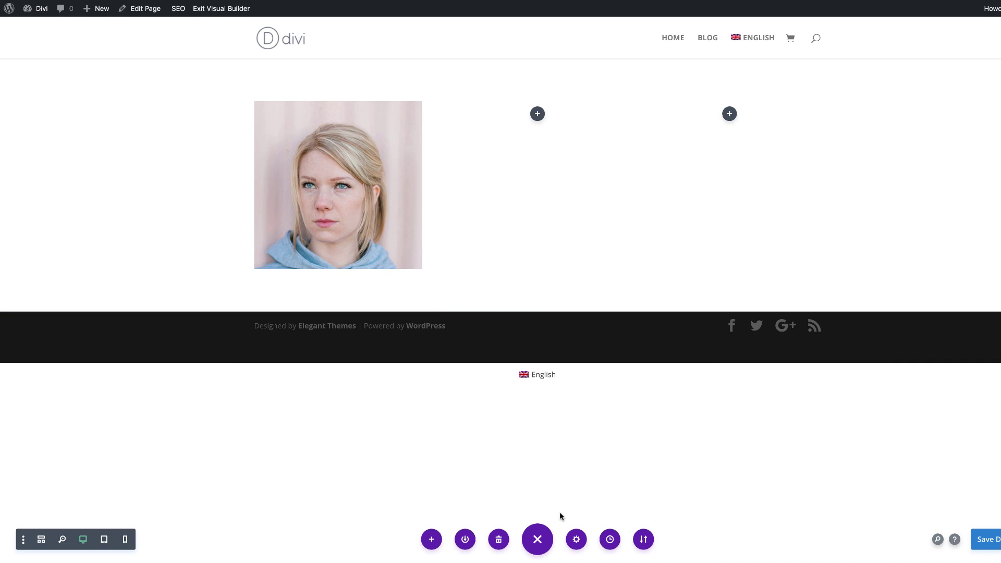
# Step: Add a Blurb module to the row's second column
pyautogui.click(538, 114)
pyautogui.click(497, 195)
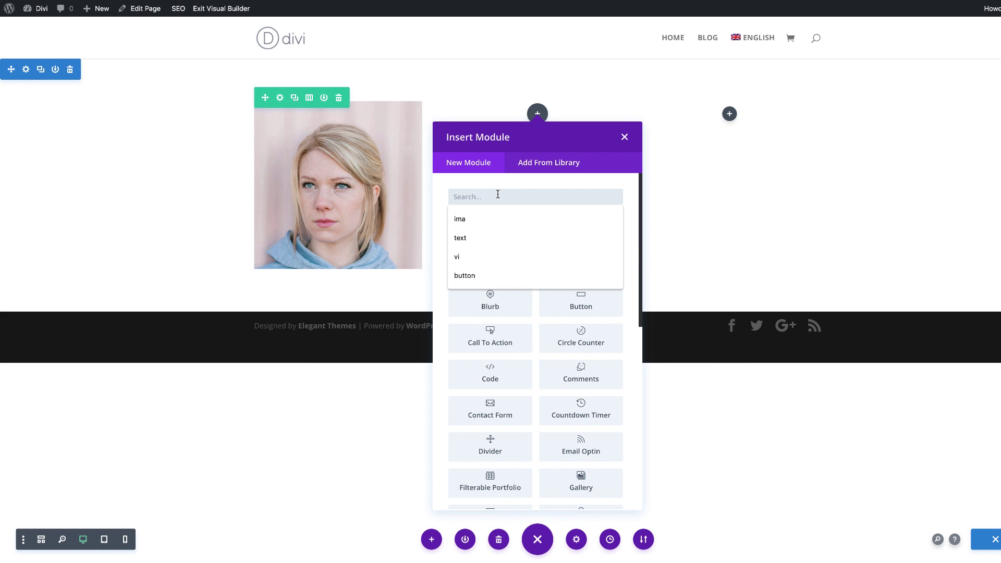
pyautogui.write('ima')
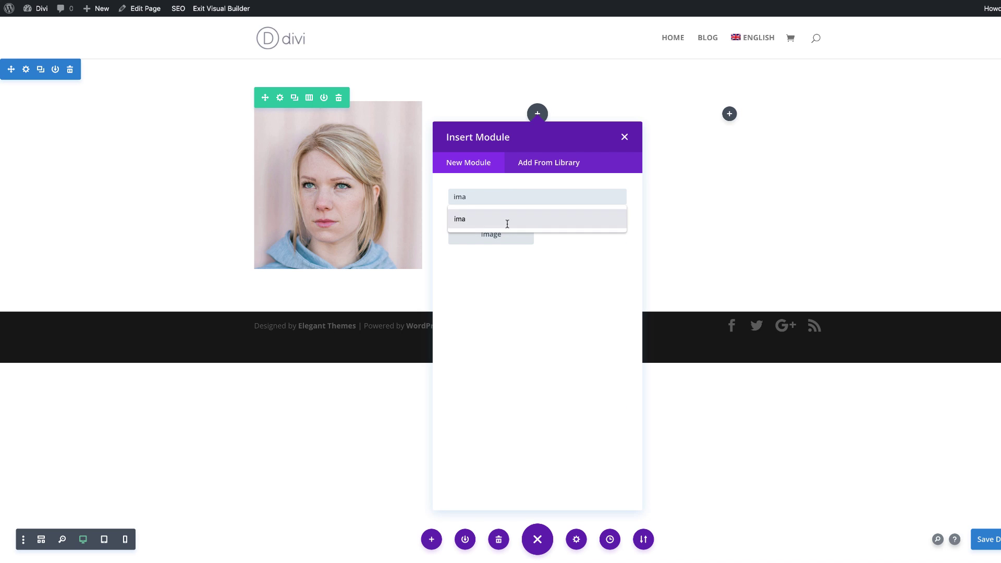
pyautogui.press('BackSpace')
pyautogui.press('BackSpace')
pyautogui.press('BackSpace')
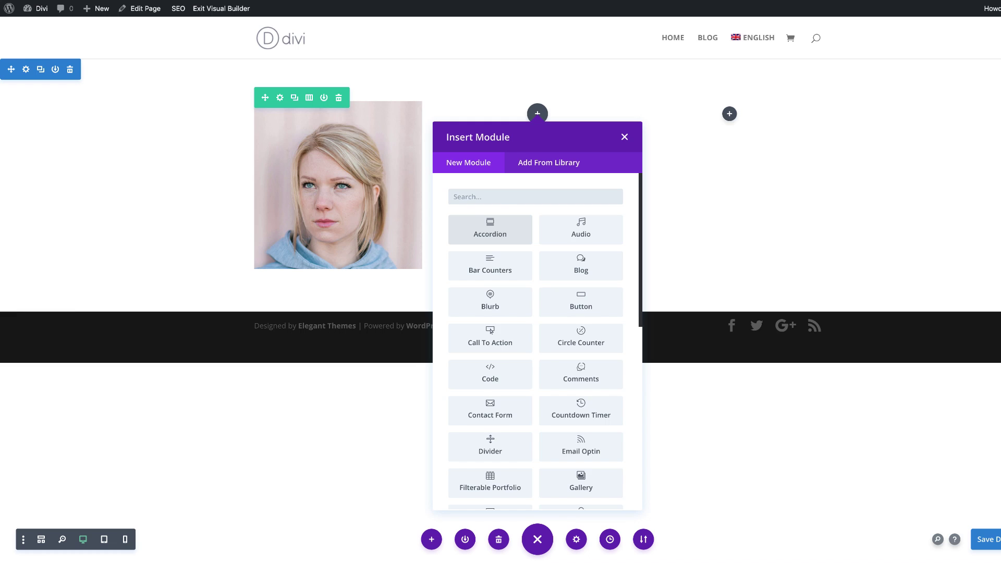
pyautogui.write('blur')
pyautogui.click(478, 240)
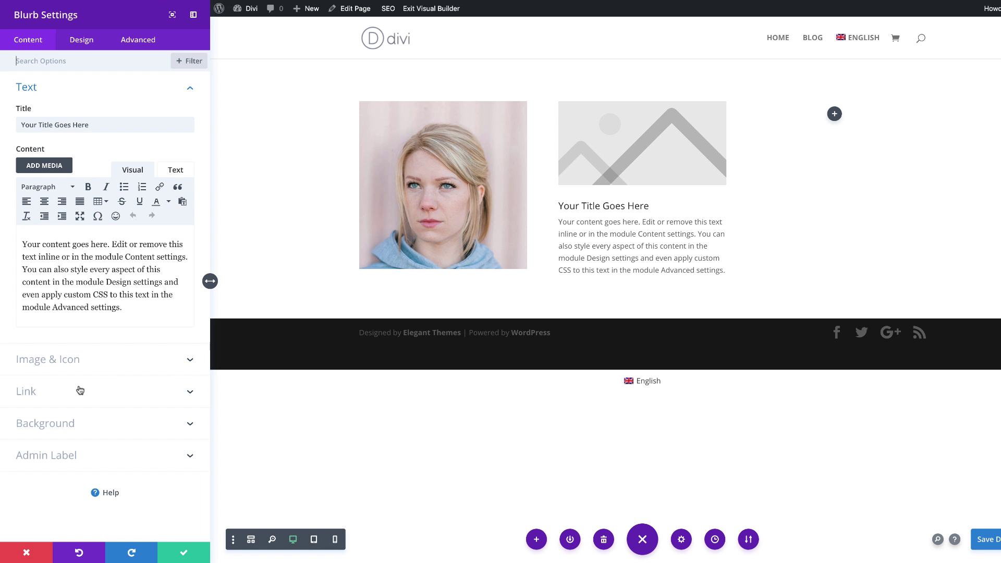
# Step: Set the blurb's image to the same blonde woman's portrait from the media library
pyautogui.click(66, 362)
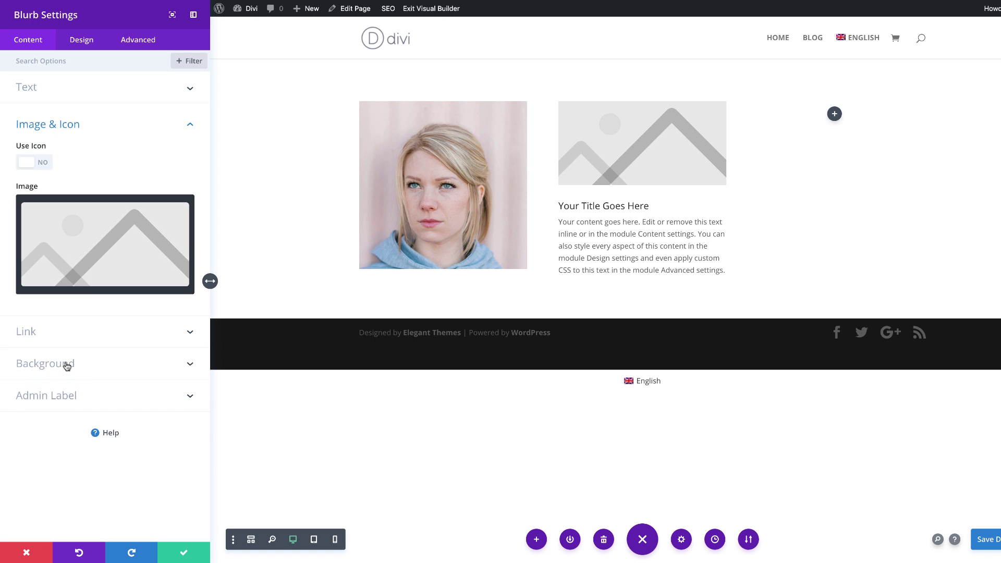
pyautogui.click(102, 242)
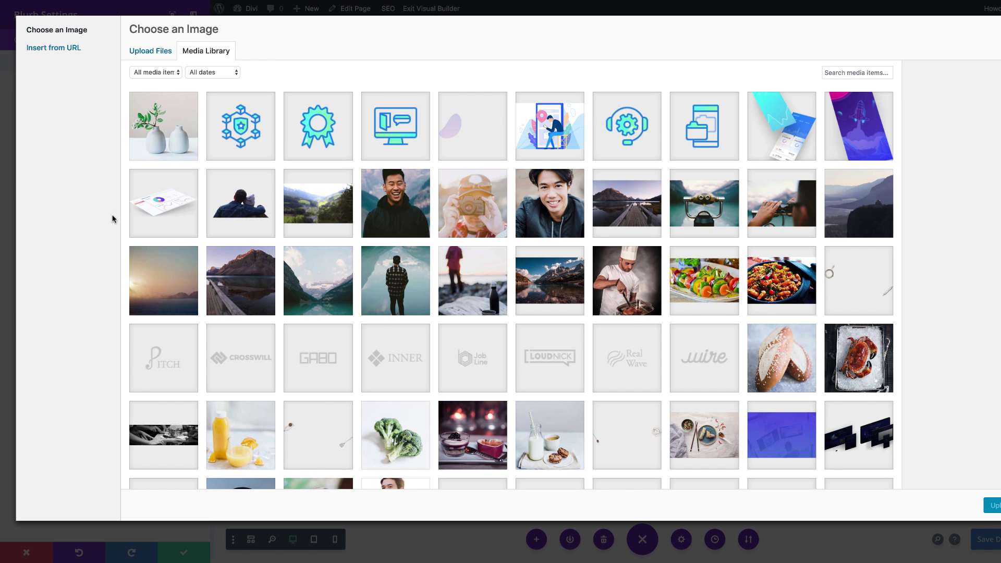
pyautogui.scroll(-12, 567, 320)
pyautogui.scroll(-6, 566, 320)
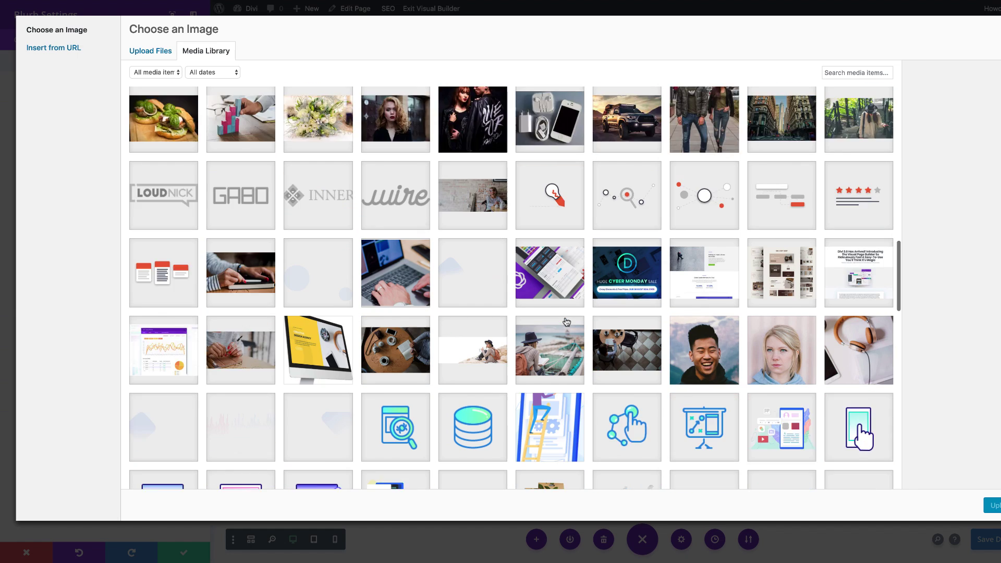
pyautogui.click(801, 239)
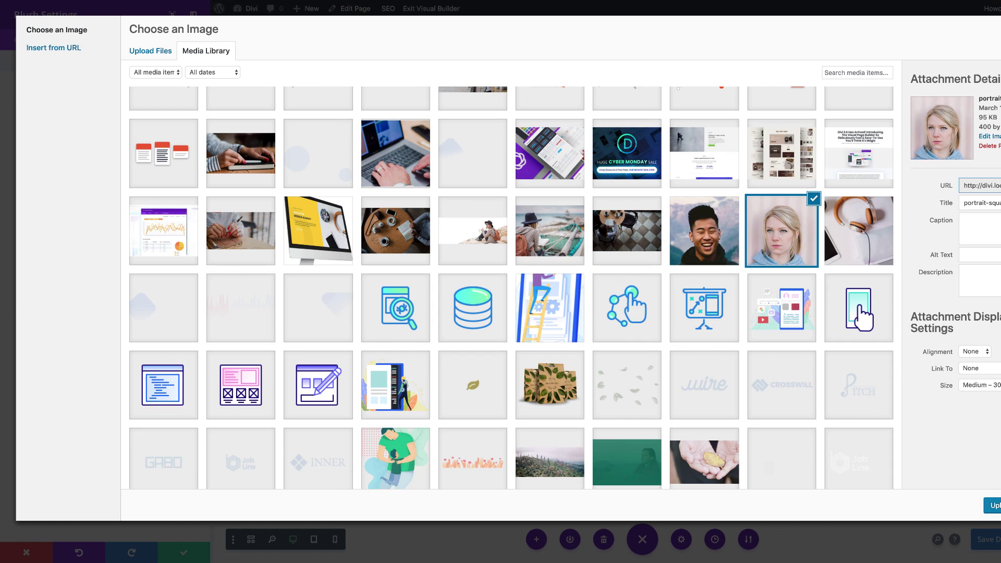
pyautogui.click(991, 505)
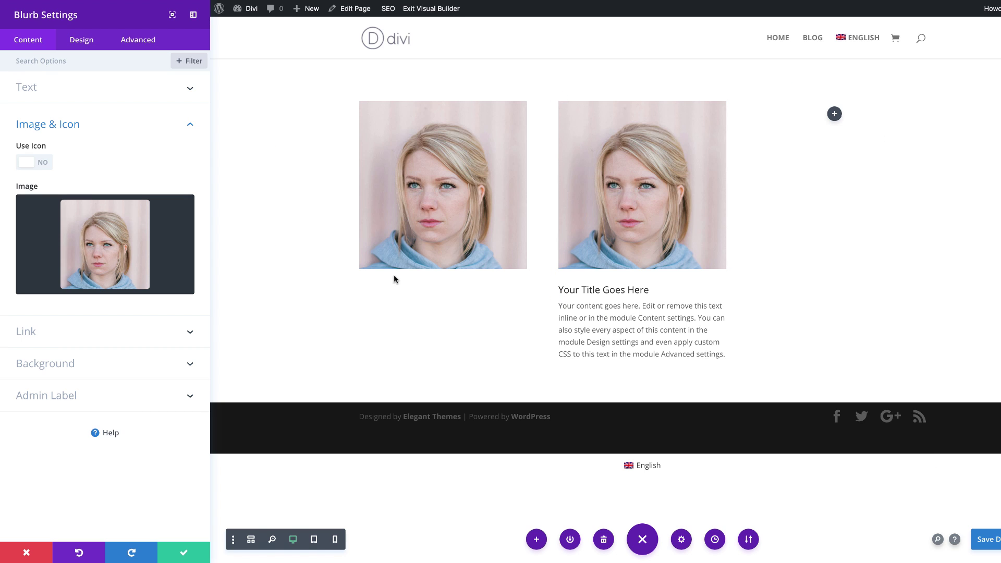
# Step: Give the Blurb module the CSS class scale-blurb-image and save its settings
pyautogui.click(132, 43)
pyautogui.click(78, 87)
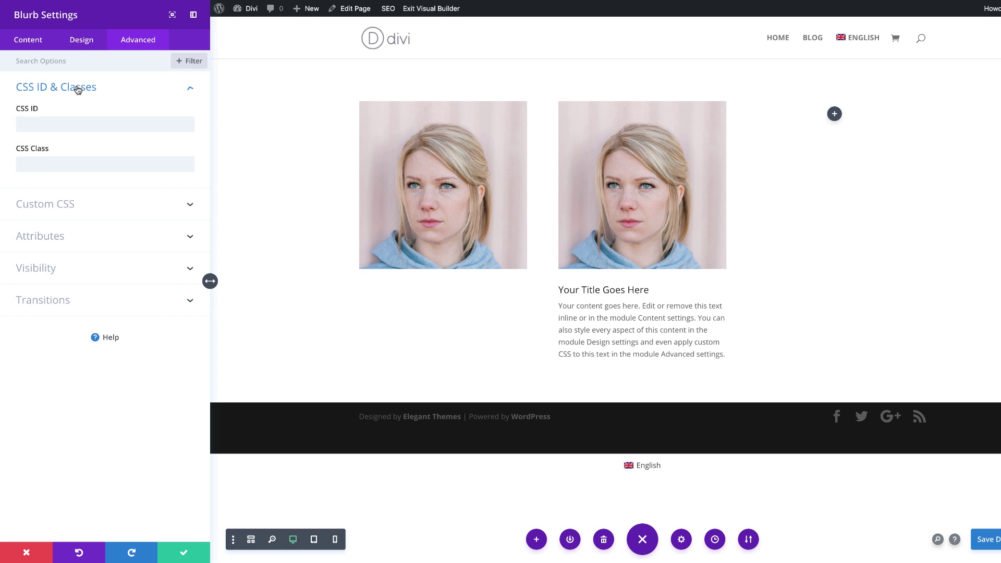
pyautogui.click(57, 164)
pyautogui.write('scale-blurb-image')
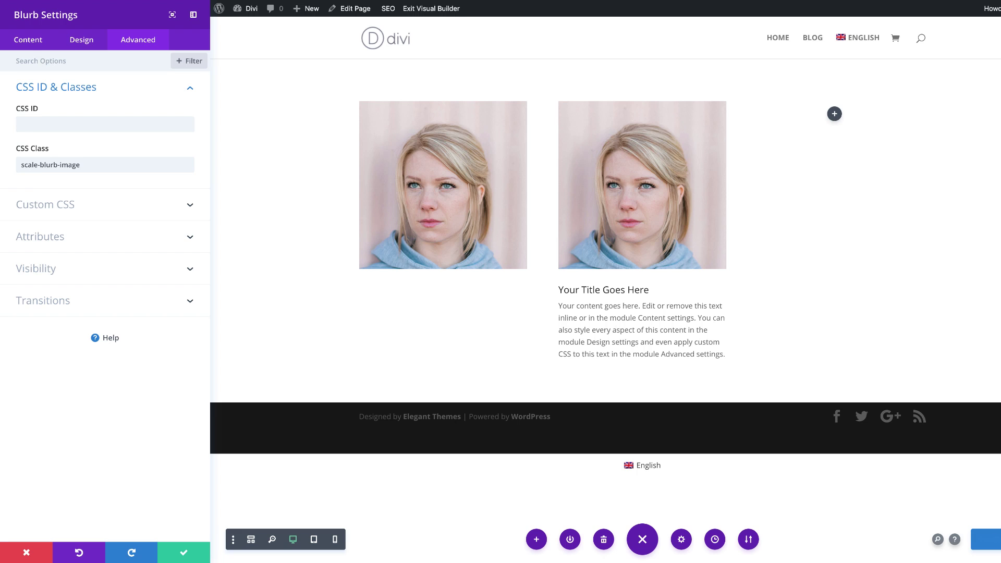
pyautogui.click(185, 554)
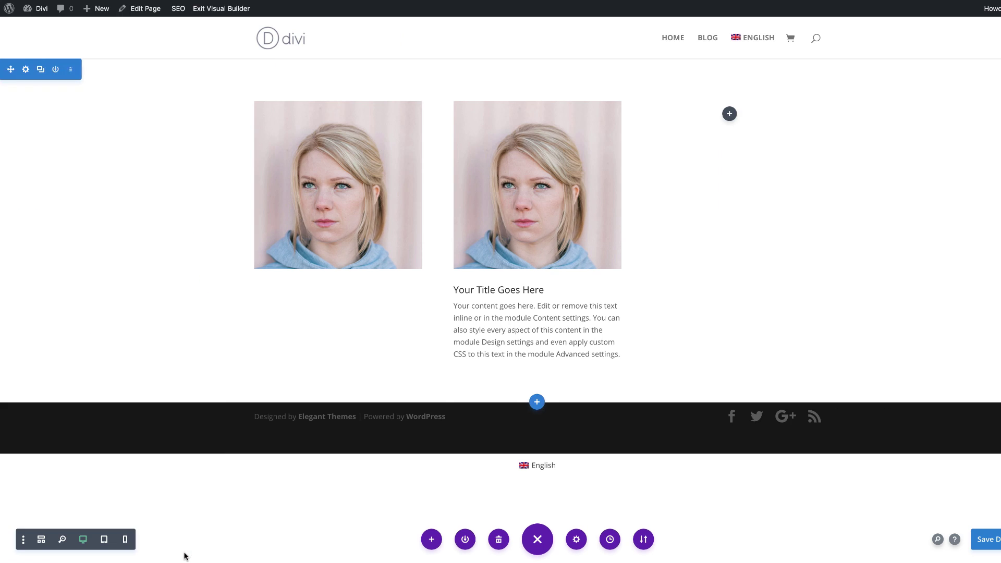
# Step: Append page CSS for .scale-blurb-image .et_pb_main_blurb_image below the existing rules: hidden overflow, a 0.2s image transition and scale(1.3) on hover
pyautogui.click(576, 540)
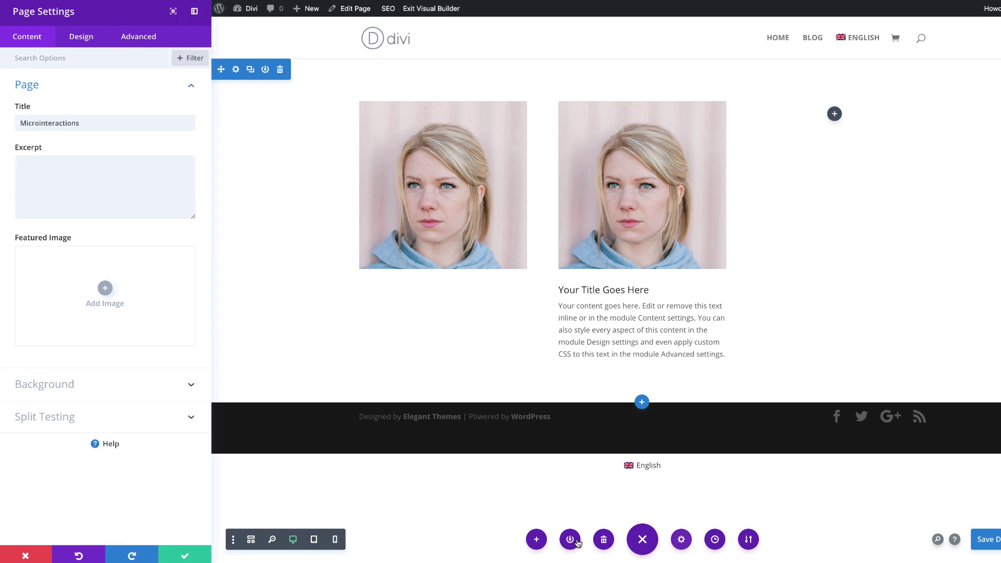
pyautogui.click(138, 40)
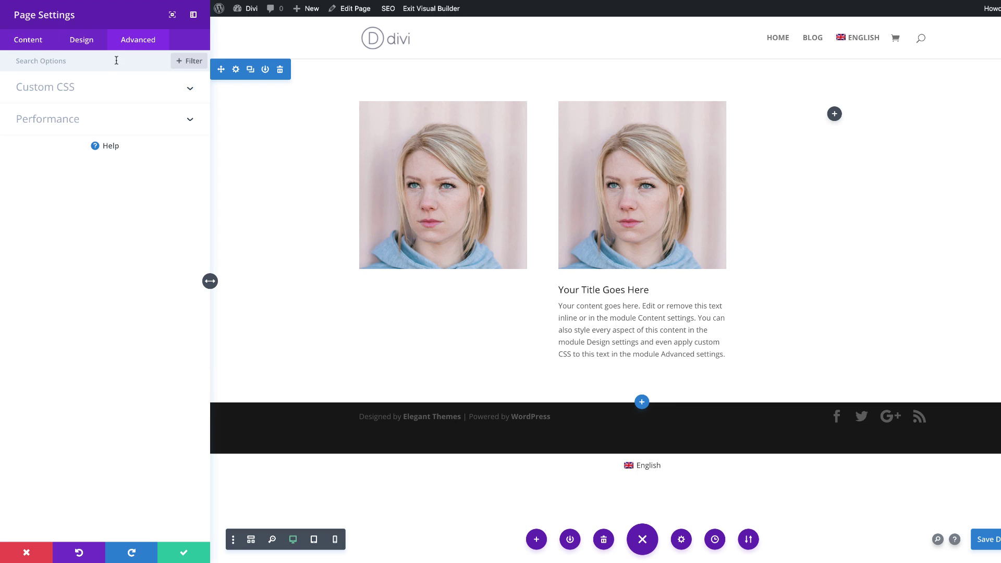
pyautogui.click(73, 88)
pyautogui.click(67, 247)
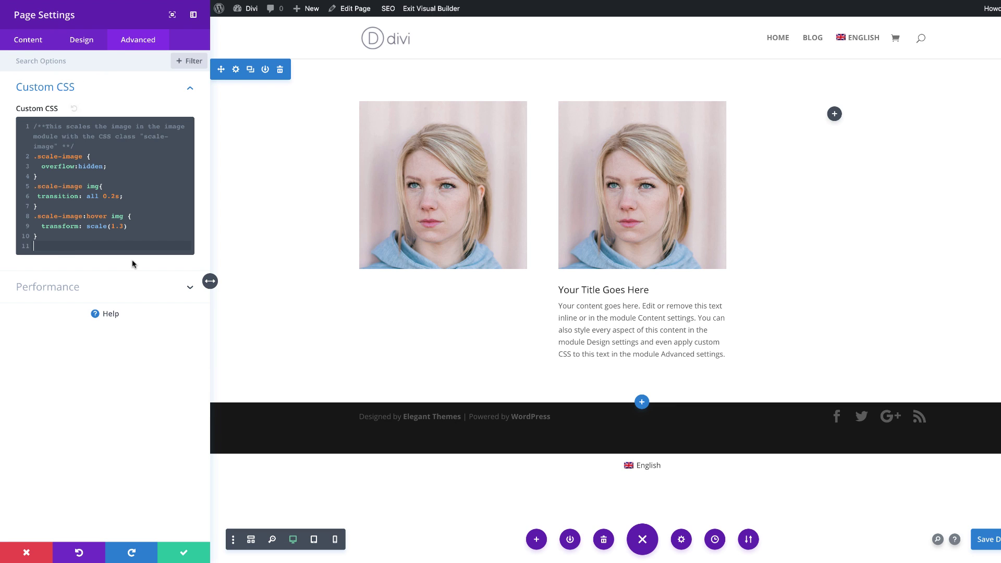
pyautogui.press('Return')
pyautogui.press('Return')
pyautogui.write('/**This scales the image in the blurb module with the CSS class "scale-blurb-image" **/  .scale-blurb-image .et_pb_main_blurb_image {   overflow:hidden; } .scale-blurb-image .et_pb_main_blurb_image img {   transition: all 0.2s; } .scale-blurb-image .et_pb_main_blurb_image:hover img {   transform: scale(1.3); }')
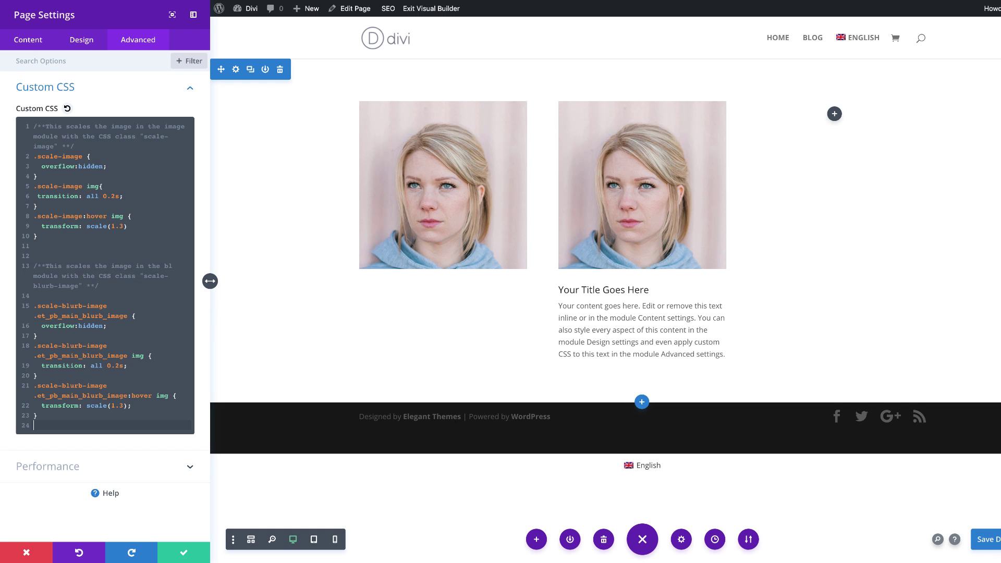
pyautogui.press('Return')
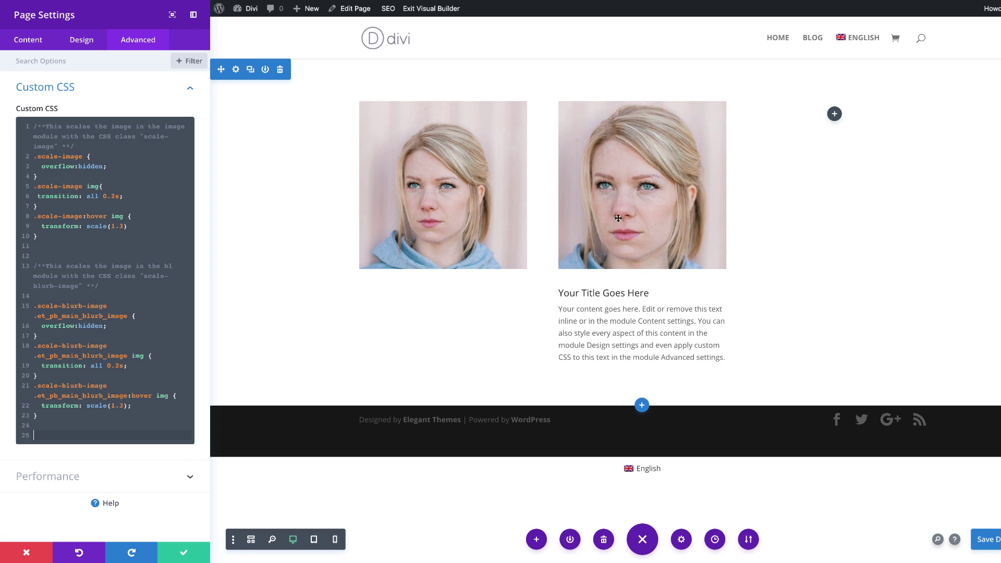
# Step: Save the page settings and add a Person module to the row's third column
pyautogui.click(182, 552)
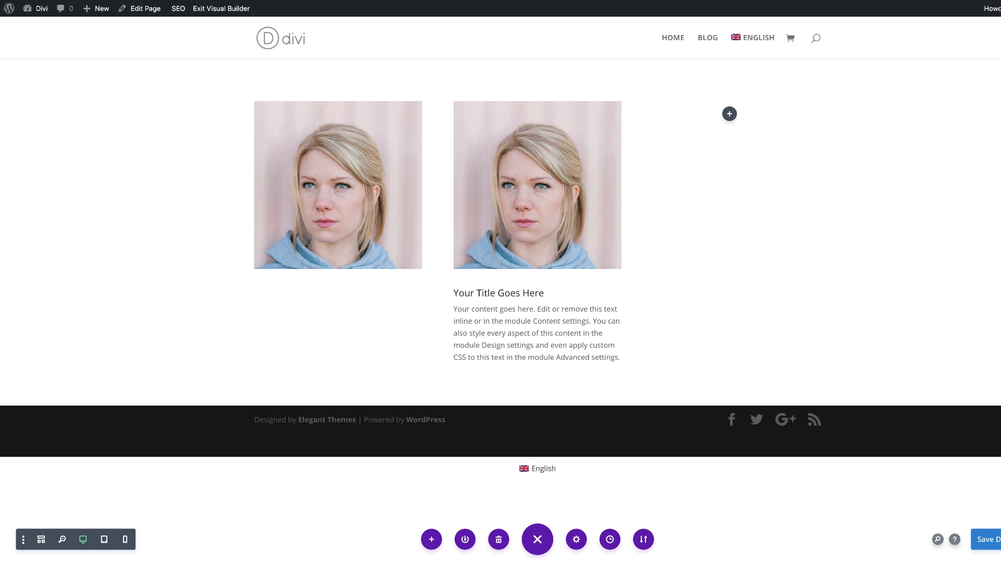
pyautogui.click(730, 114)
pyautogui.write('per')
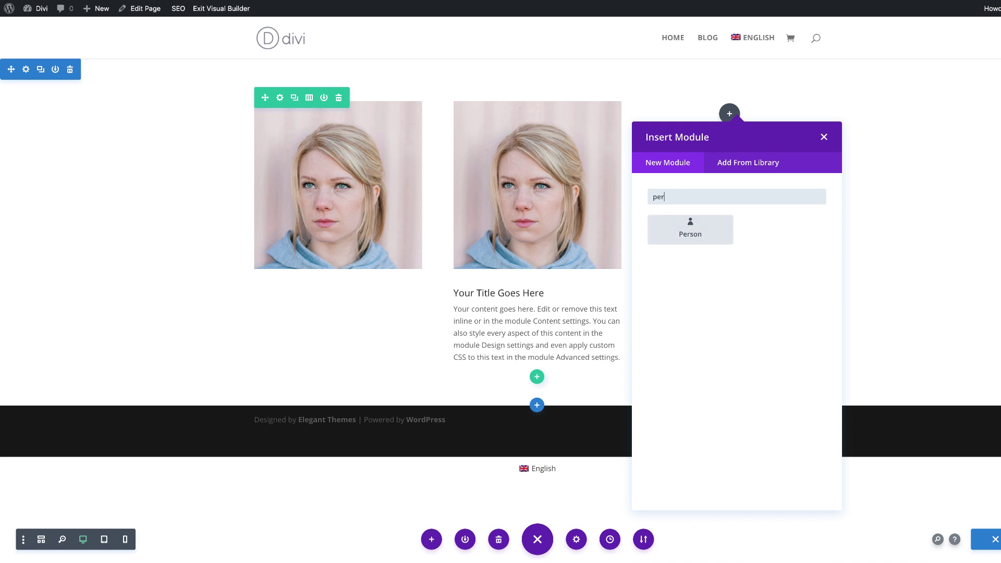
pyautogui.write('s')
pyautogui.click(704, 229)
# Step: Set the Person module's image to the same blonde woman's portrait from the media library
pyautogui.scroll(-3, 58, 389)
pyautogui.click(58, 389)
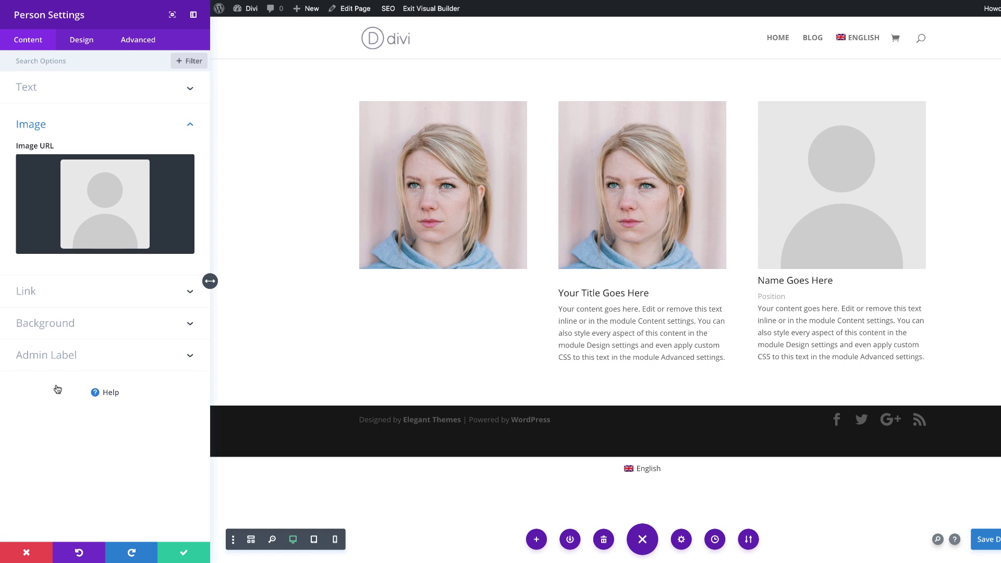
pyautogui.click(134, 194)
pyautogui.scroll(-15, 810, 372)
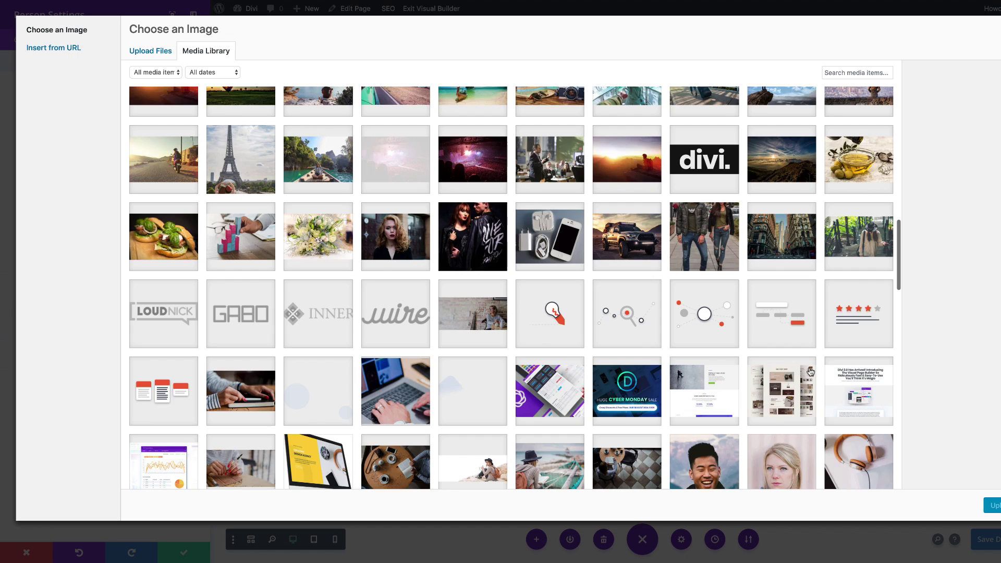
pyautogui.click(782, 230)
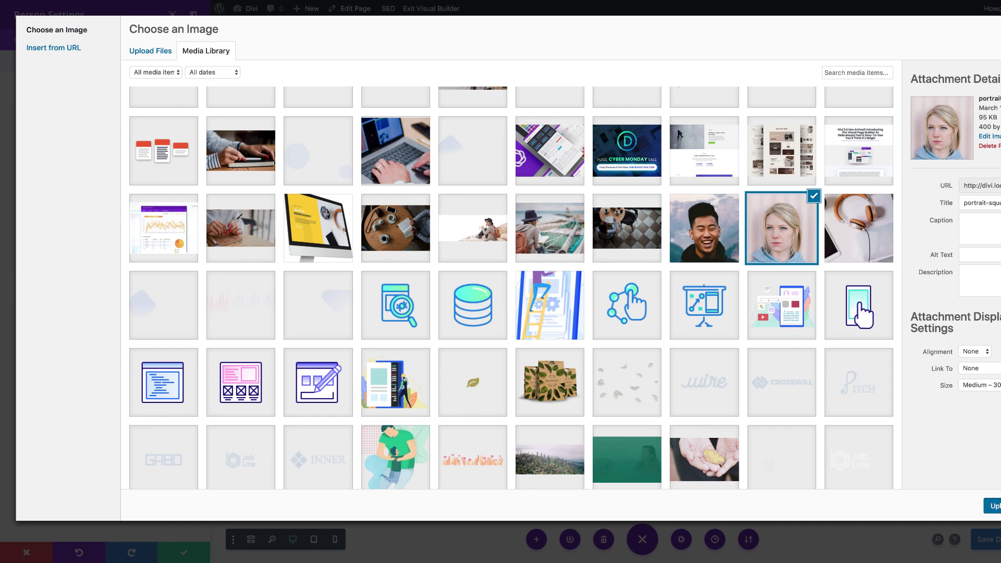
pyautogui.click(992, 505)
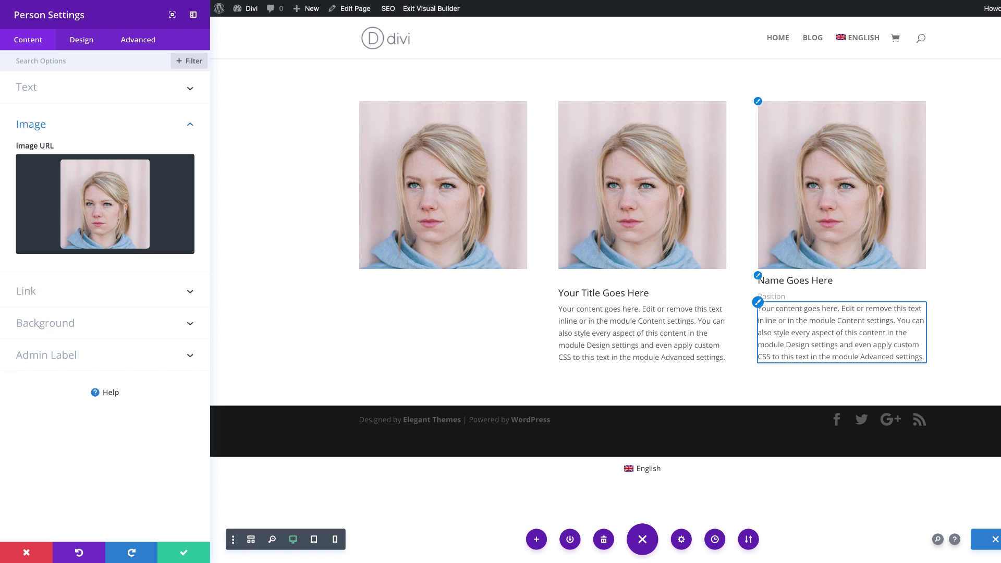
# Step: Give the Person module the CSS class scale-person-image and save its settings
pyautogui.click(145, 44)
pyautogui.click(78, 102)
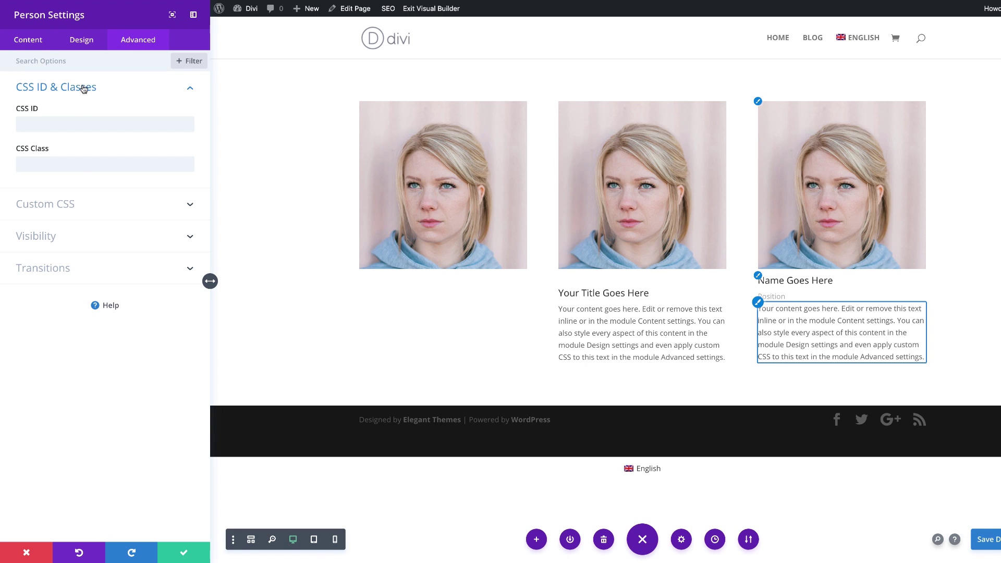
pyautogui.click(70, 166)
pyautogui.write('scale-person-image')
pyautogui.click(189, 542)
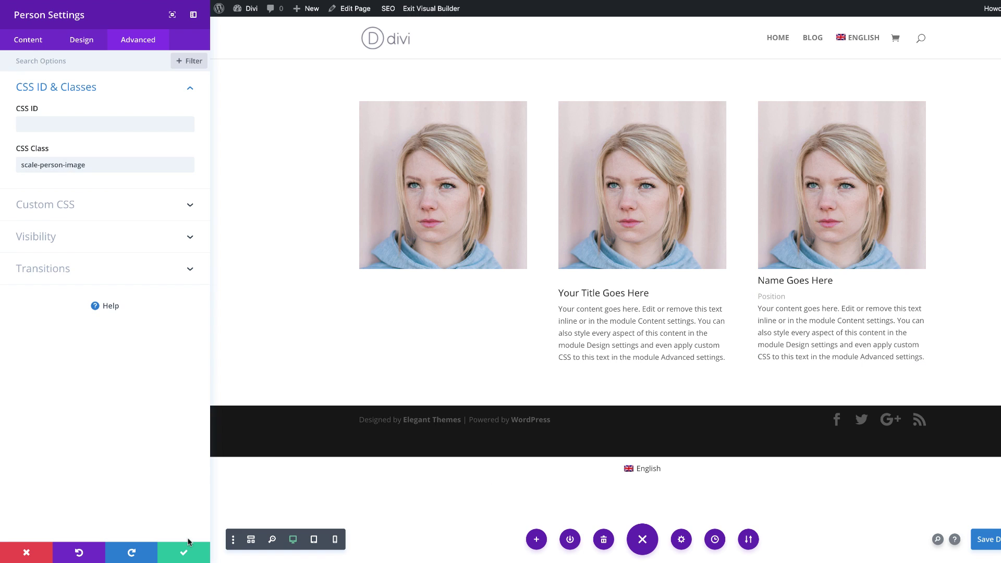
pyautogui.click(185, 552)
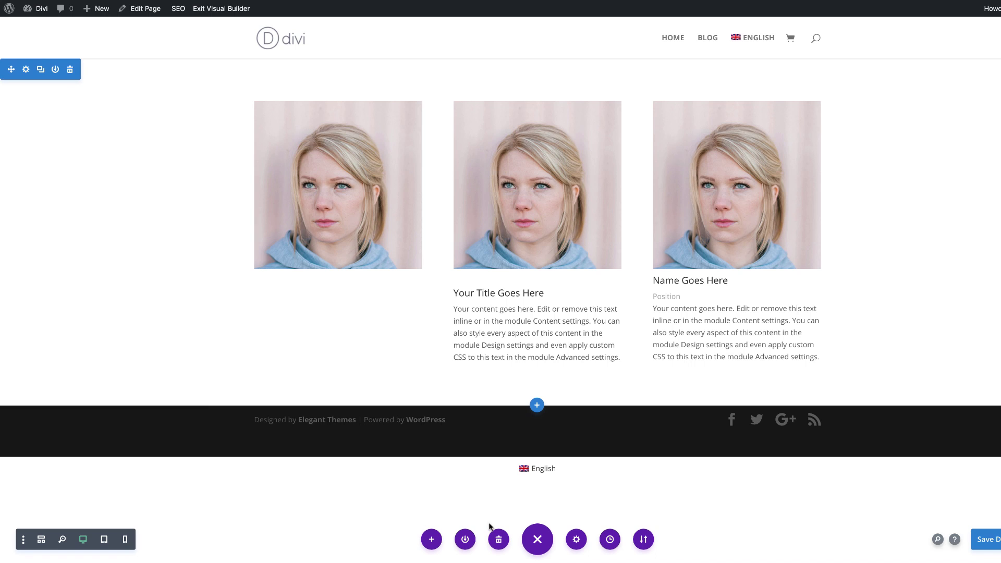
# Step: Append and save page CSS for .scale-person-image: hidden overflow on .et_pb_team_member_image, a 0.2s img transition and scale(1.3) on img hover
pyautogui.click(575, 540)
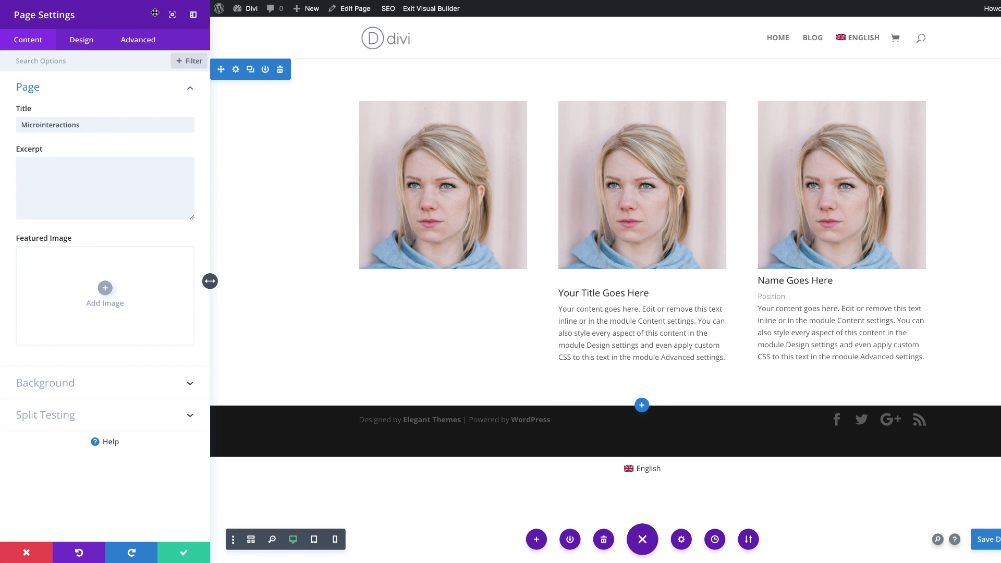
pyautogui.click(144, 45)
pyautogui.click(83, 89)
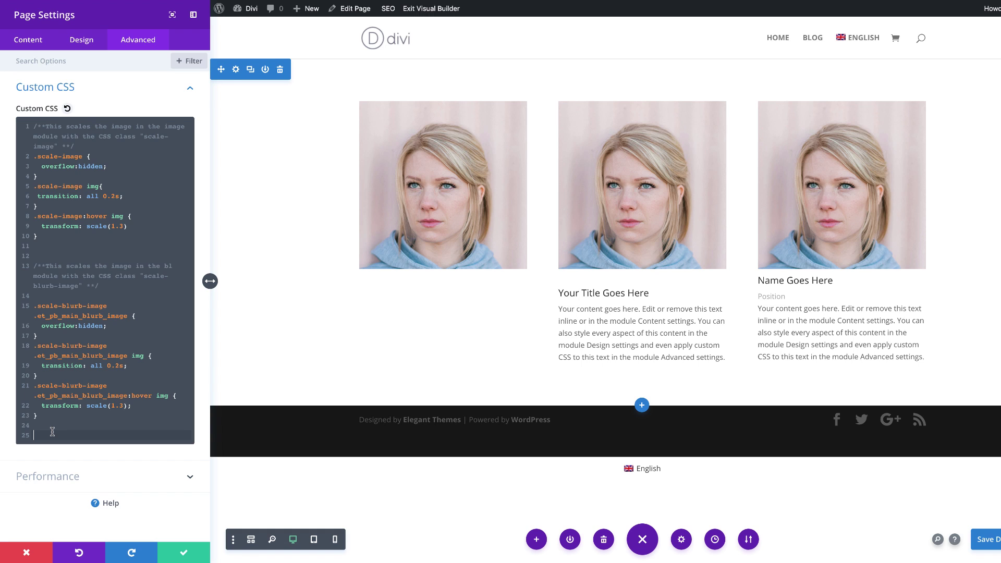
pyautogui.write('/**This scales the image in the person module with the CSS class "scale-person-image" **/  .scale-person-image .et_pb_team_member_image {   overflow:hidden; } .scale-person-image img {   transition: all 0.2s; } .scale-person-image img:hover {   transform: scale(1.3); }')
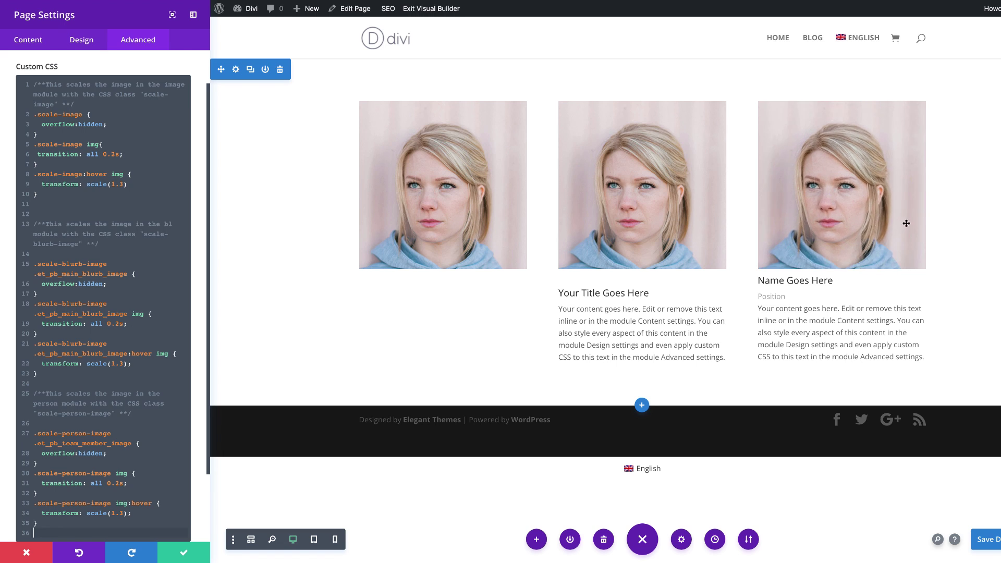
pyautogui.click(183, 552)
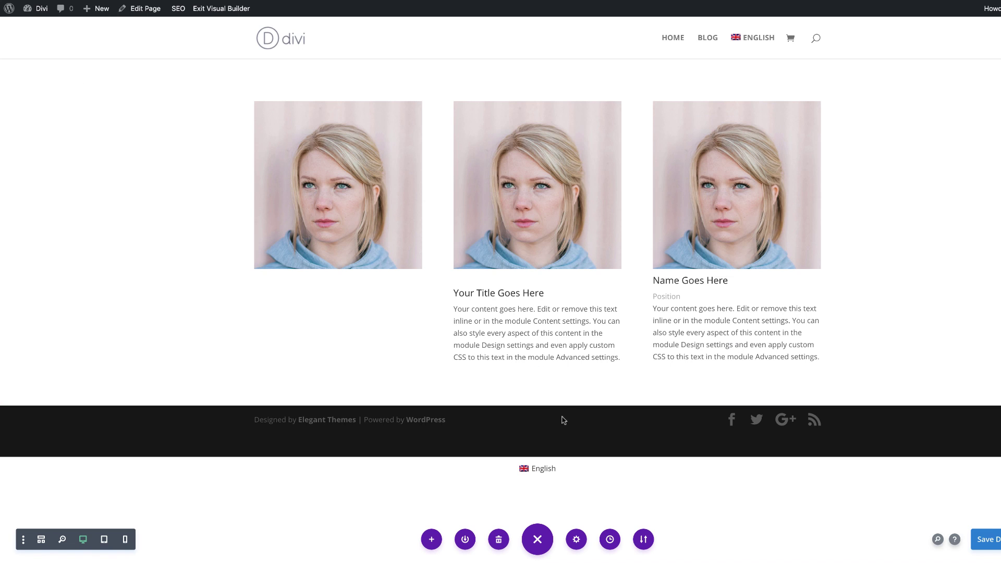
# Step: Add a fullwidth section below the three-column section and insert a Fullwidth Header module in it
pyautogui.click(536, 406)
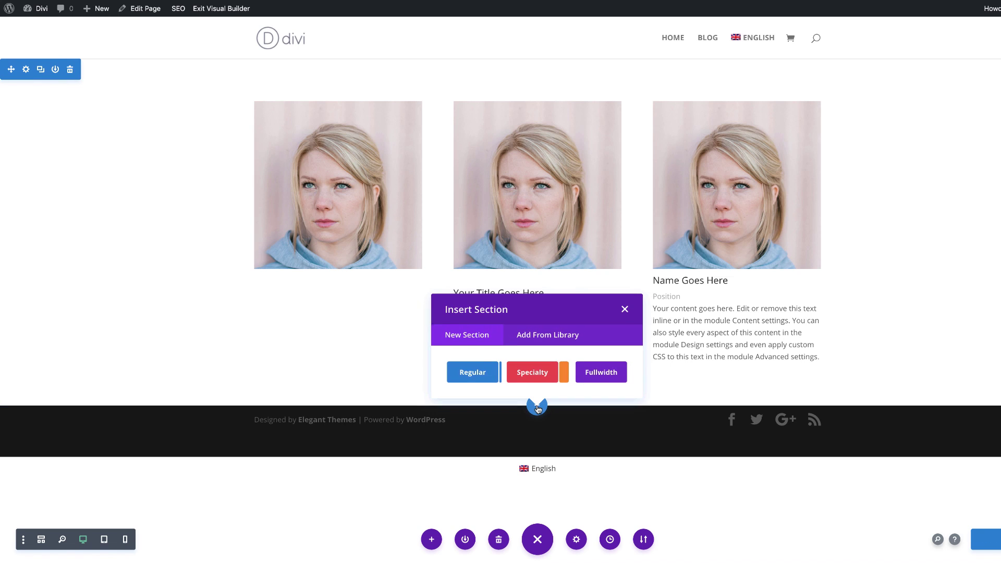
pyautogui.click(600, 373)
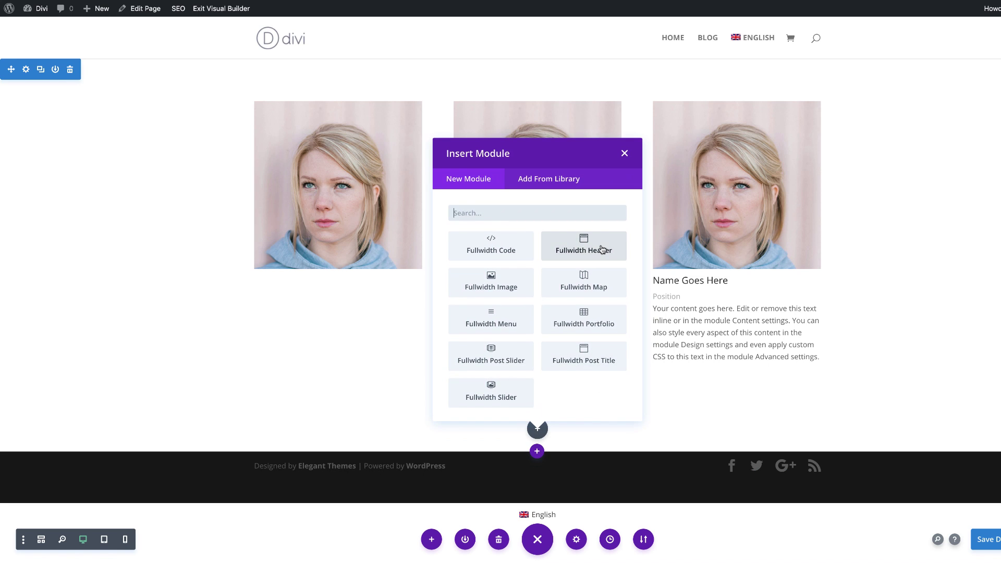
pyautogui.click(600, 248)
pyautogui.scroll(-3, 600, 247)
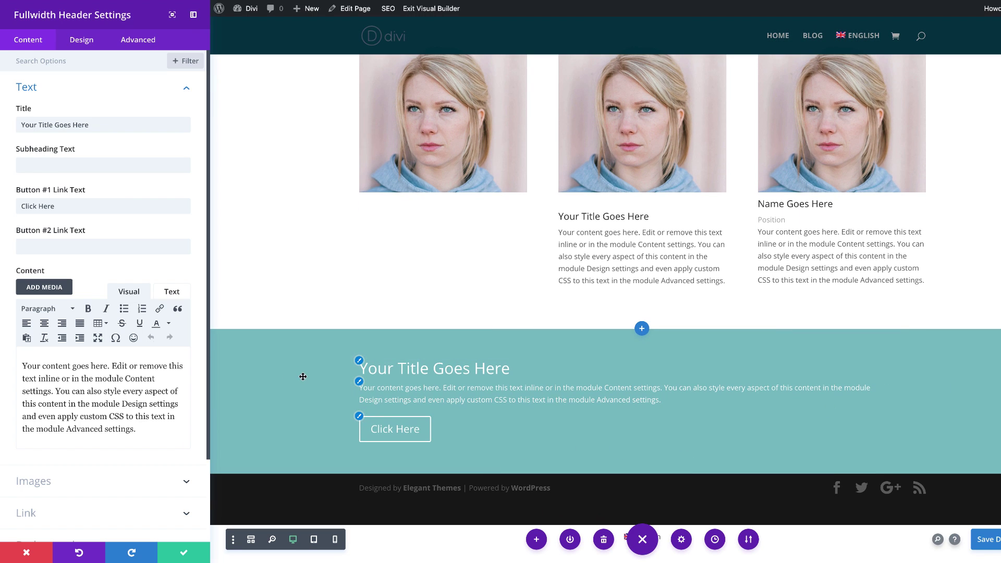
# Step: Set the Fullwidth Header's text and logo orientation to centered
pyautogui.click(88, 44)
pyautogui.click(44, 90)
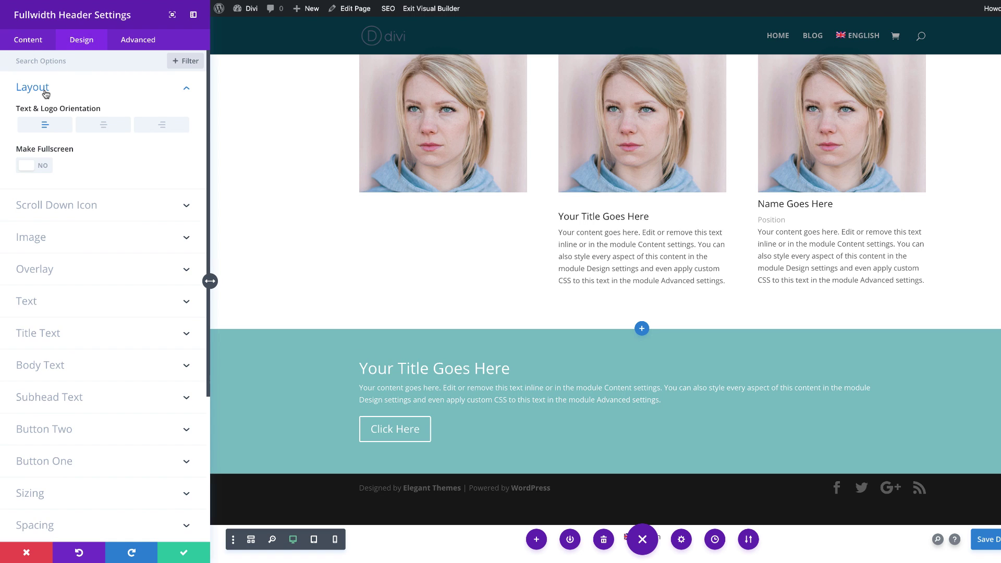
pyautogui.click(104, 126)
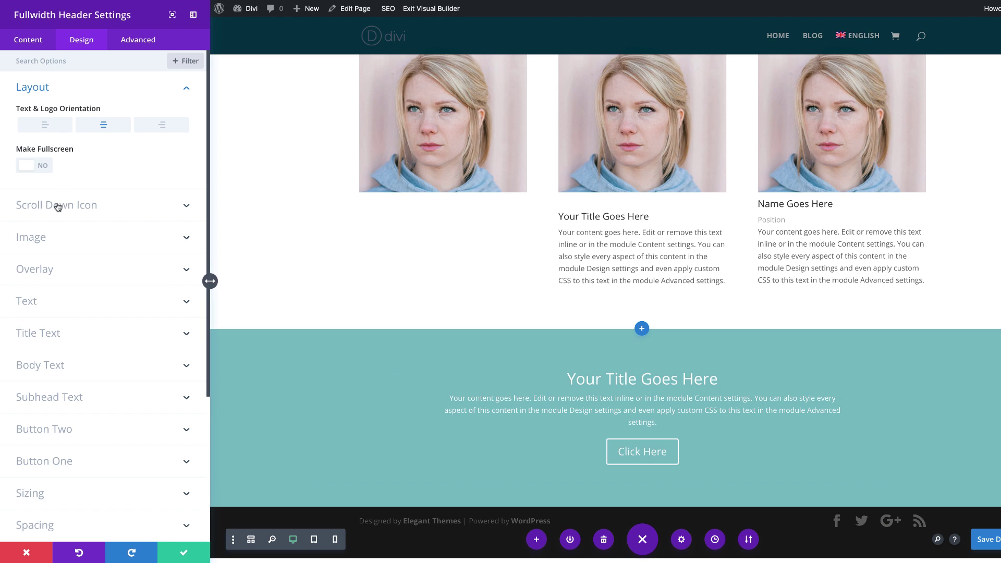
# Step: Show the header's scroll down button with the solid down-triangle icon at a size of 60px
pyautogui.click(92, 210)
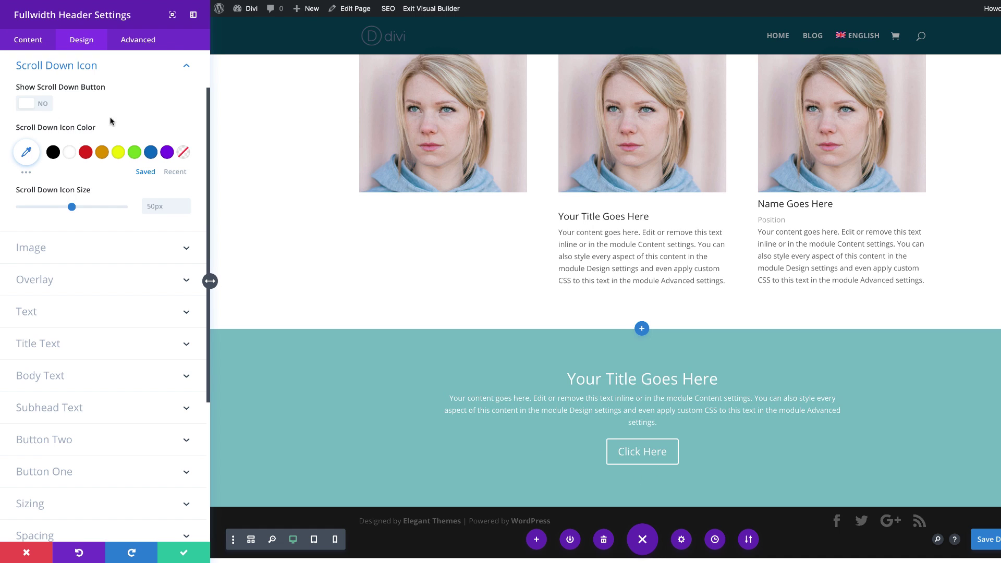
pyautogui.click(43, 105)
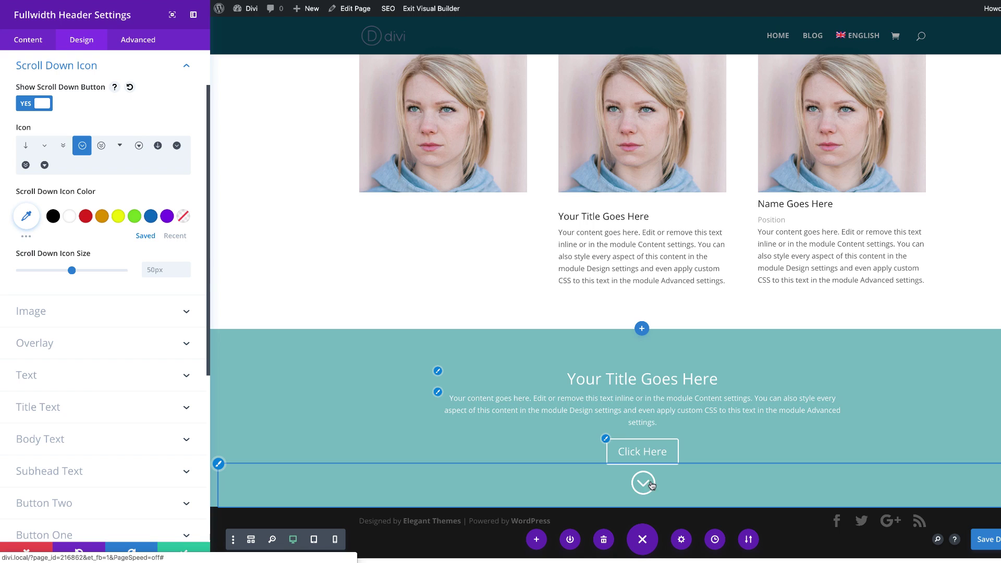
pyautogui.click(120, 147)
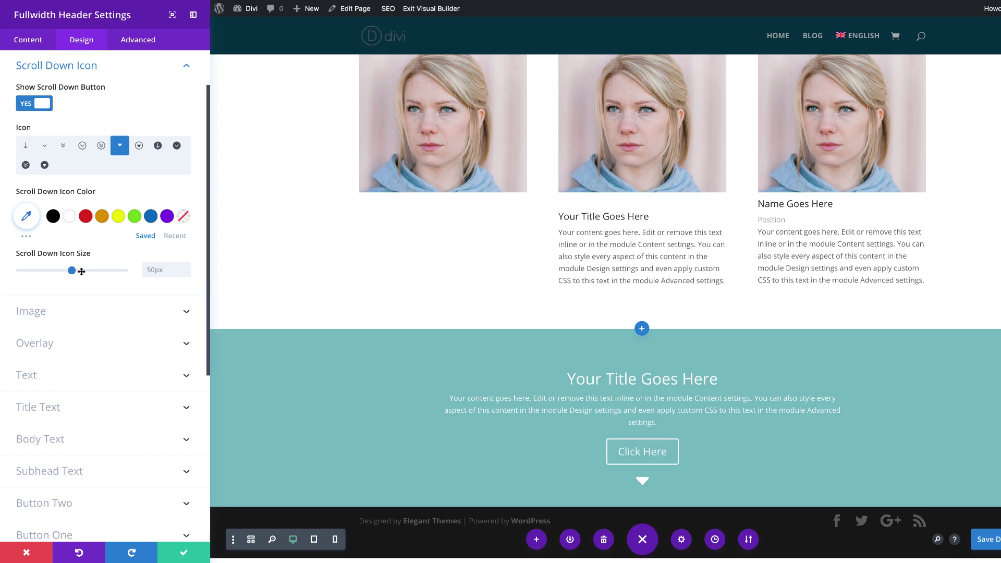
pyautogui.moveTo(73, 270); pyautogui.dragTo(82, 273)
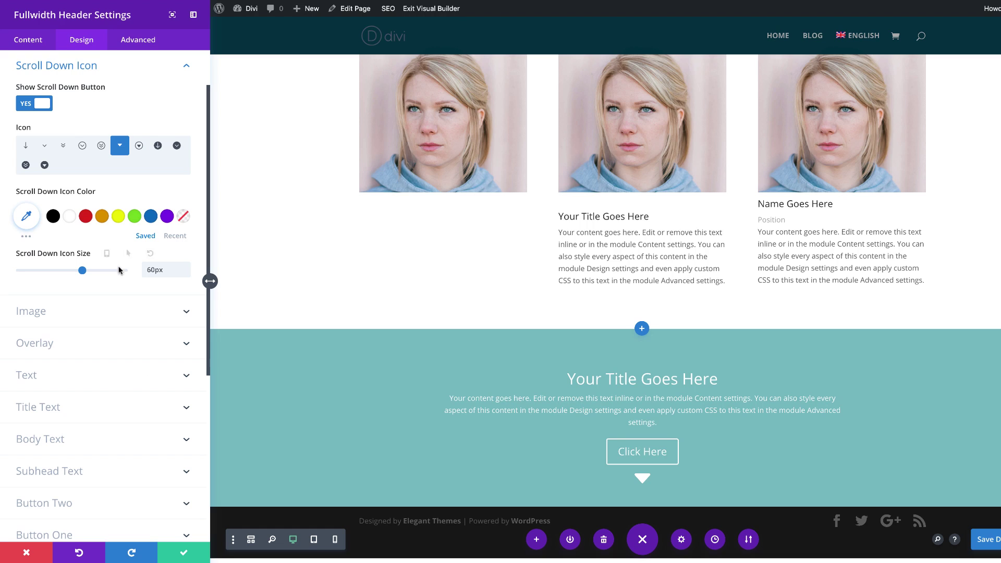
# Step: Give the Fullwidth Header the CSS class bounce-scroll-icon-hover and save its settings
pyautogui.click(145, 44)
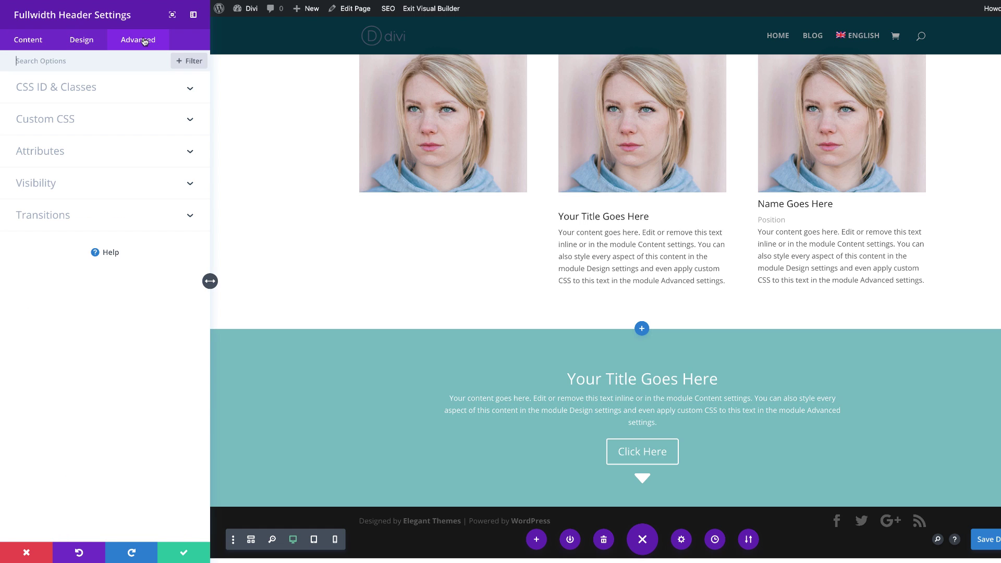
pyautogui.click(91, 94)
pyautogui.click(71, 169)
pyautogui.write('bounce-scroll-icon-hover')
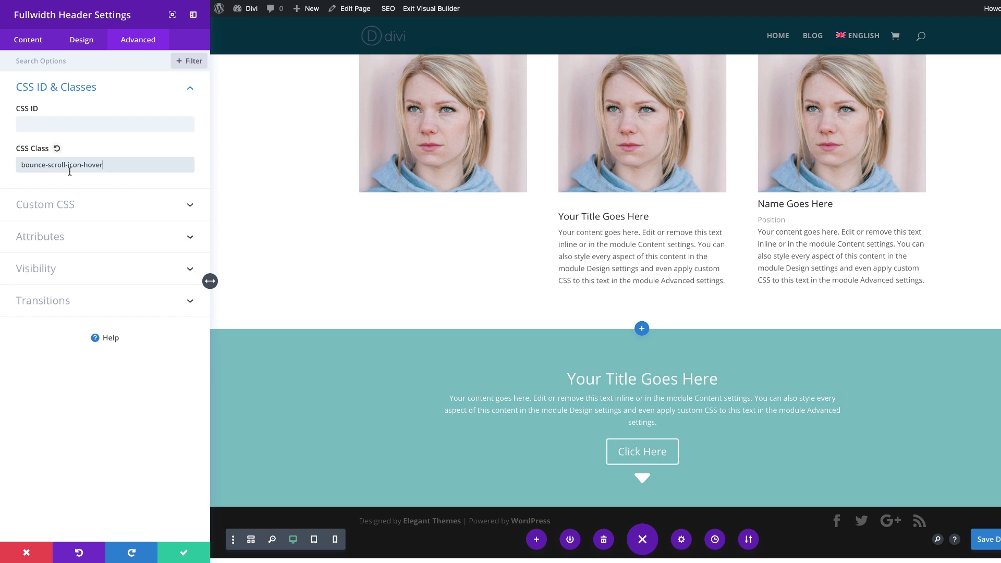
pyautogui.click(184, 553)
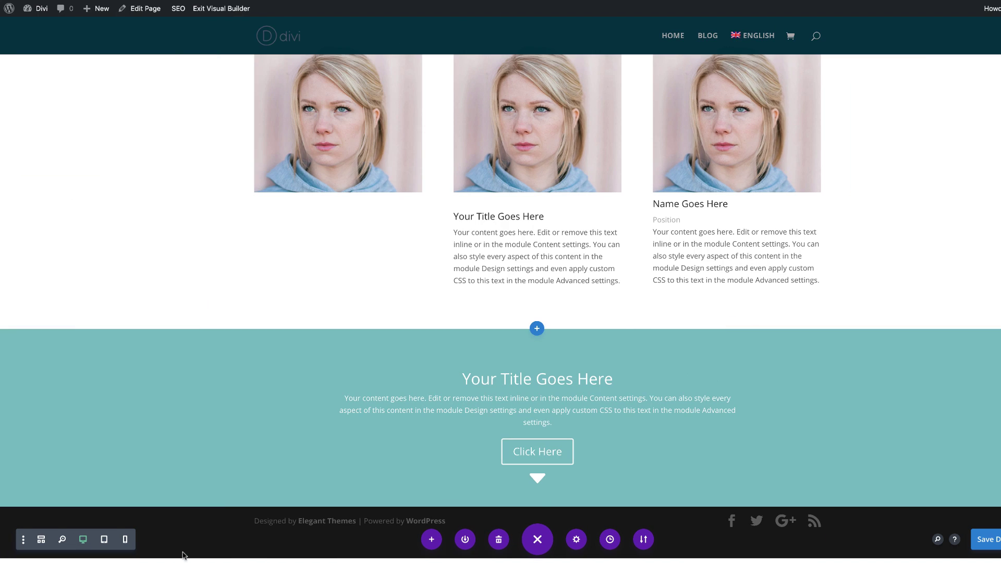
pyautogui.click(576, 541)
pyautogui.click(150, 41)
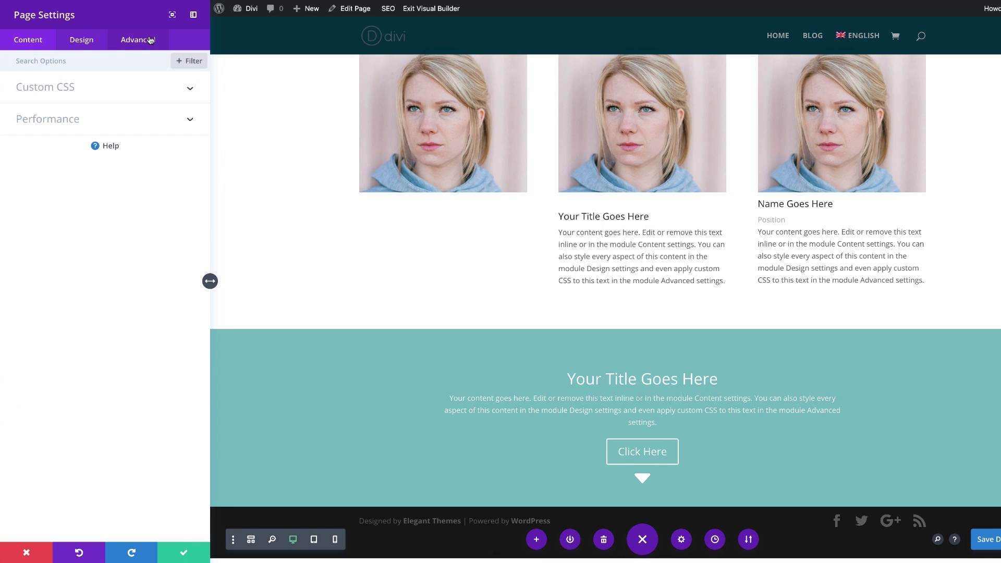
pyautogui.click(62, 90)
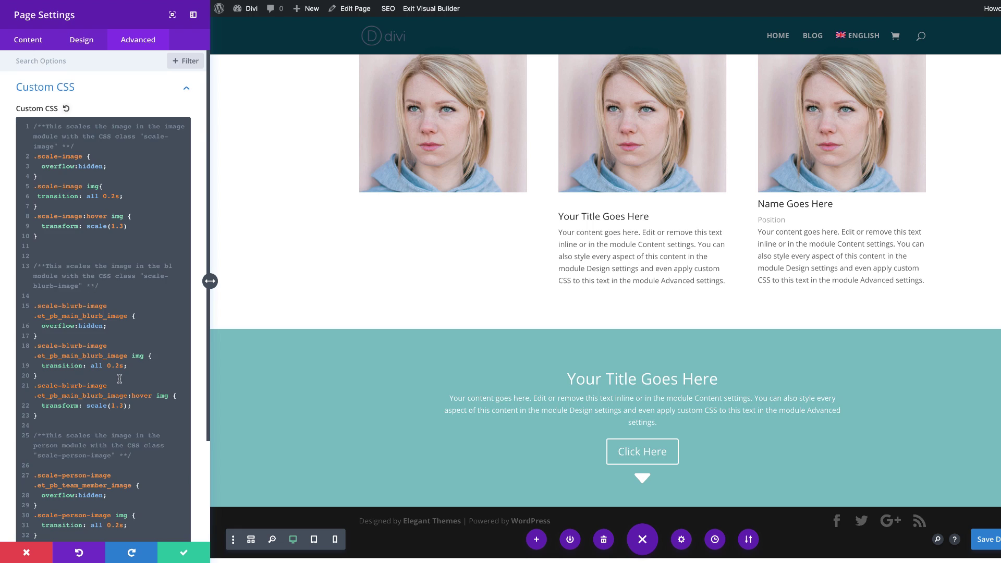
pyautogui.scroll(-3, 119, 379)
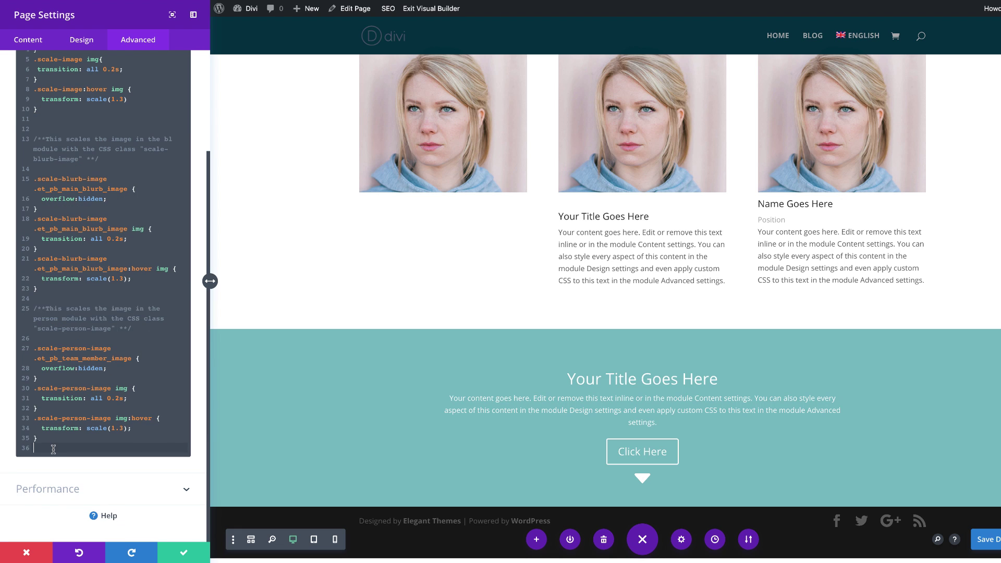
pyautogui.press('Return')
pyautogui.press('Return')
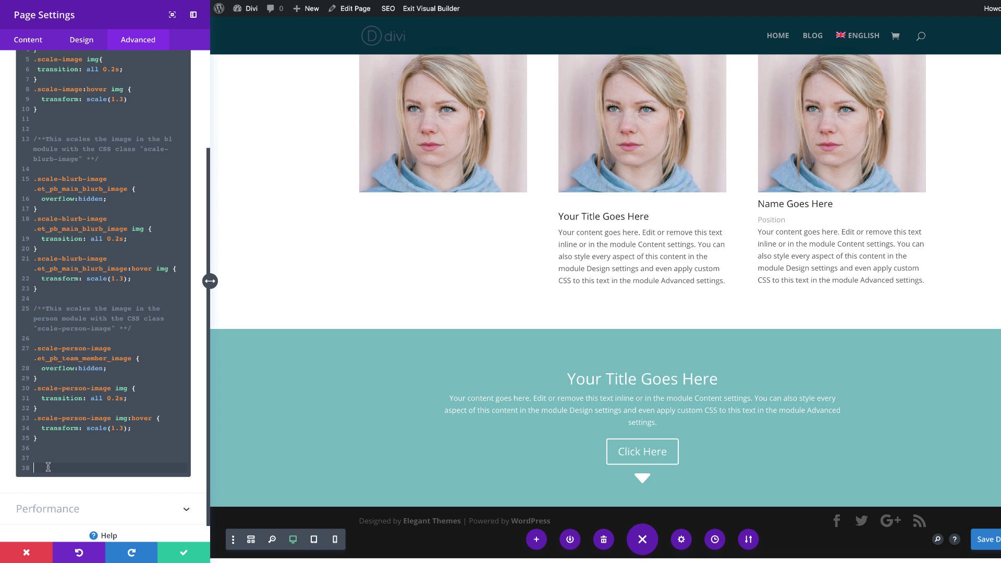
pyautogui.write('.bounce-scroll-icon-hover .et-pb-icon {   position: absolute;   top:-10px;   left:0;   right:0; } .bounce-scroll-icon-hover .et-pb-icon:hover {   animation-duration: 2s;   animation-name: bounce;   animation-iteration-count: infinite;   animation-timing-function: linear;   transition: all .2s; }  .bounce-scroll-icon .et-pb-icon {   position: absolute;   top:-10px;   left:0;   right:0;   animation-duration: 2s;   animation-name: bounce;   animation-iteration-count: infinite;   animation-timing-function: linear;   transition: all .2s; } .bounce-scroll-icon .et-pb-icon:hover {   animation-name: none; }  @keyframes bounce {       0%   {top: -10px; opacity: 1;}     50%  {top: 15px; opacity:0;}     100% {top: -10px;opacity:1;} }')
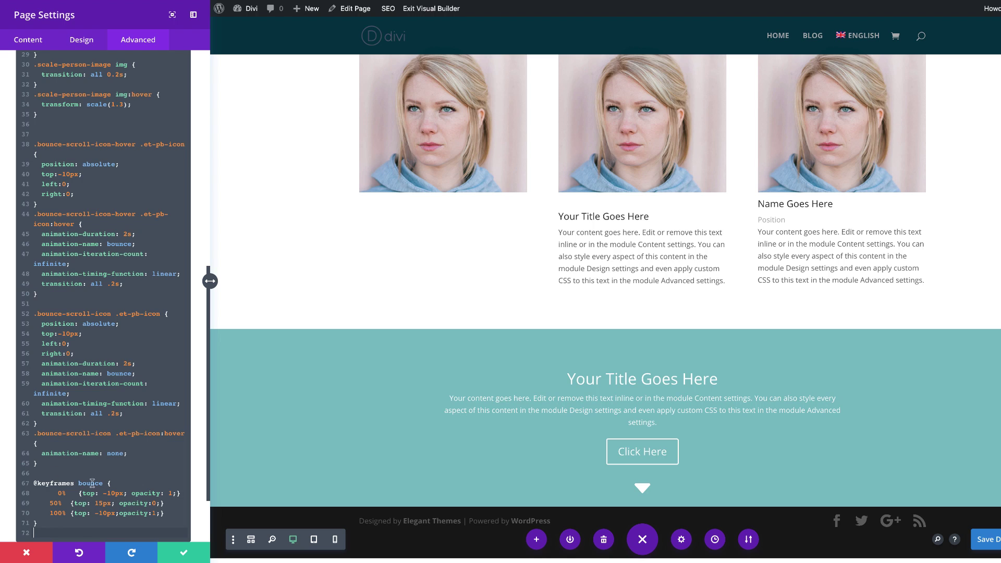
pyautogui.scroll(-2, 151, 536)
pyautogui.click(183, 554)
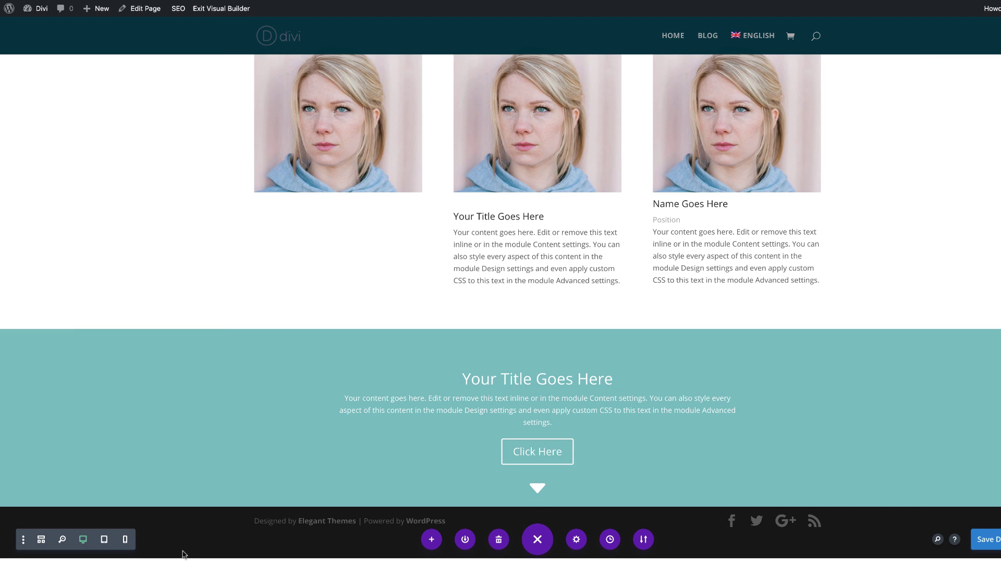
# Step: Add a regular section with a one-column row below the Fullwidth Header and insert a Button module in it
pyautogui.scroll(-1, 248, 410)
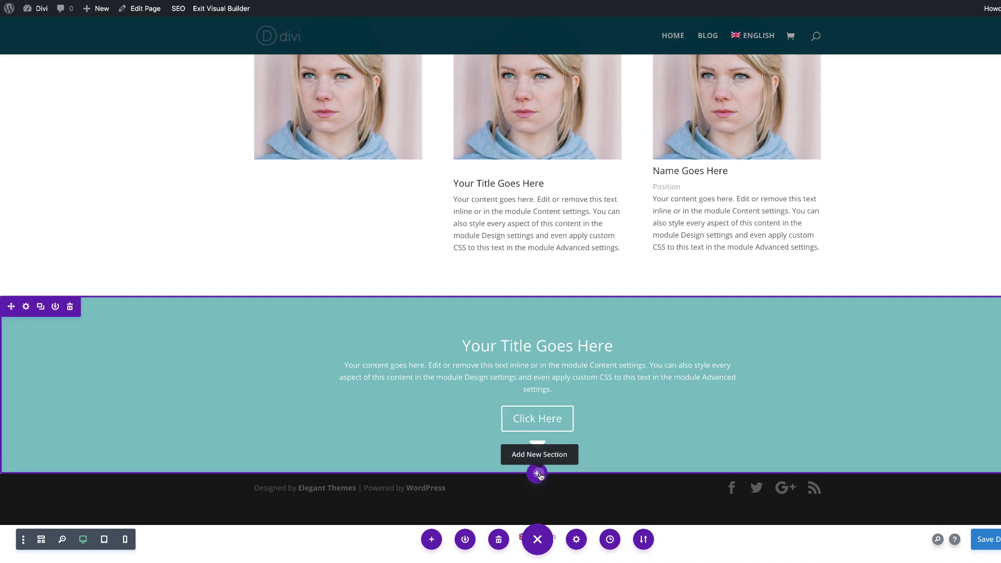
pyautogui.click(537, 473)
pyautogui.click(487, 444)
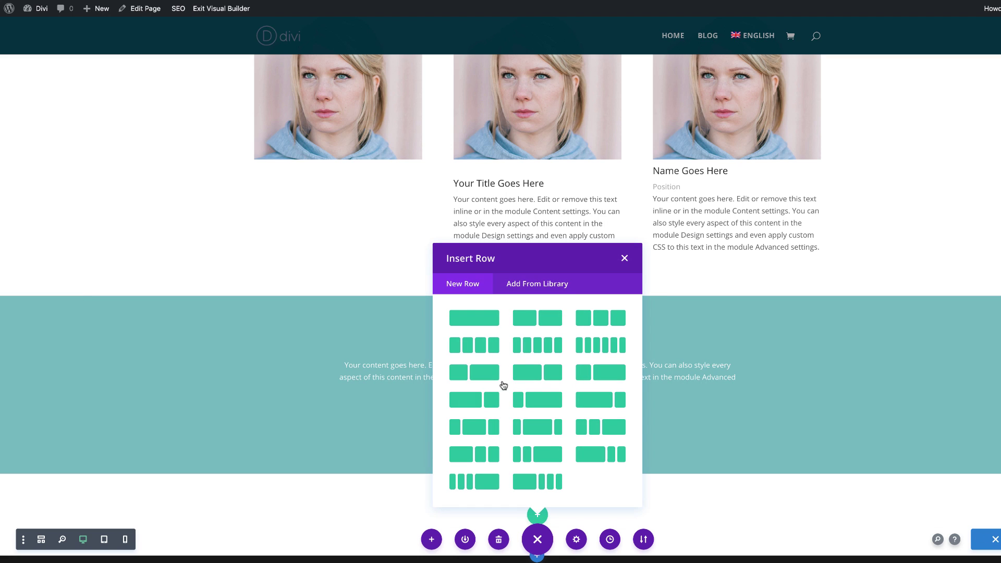
pyautogui.click(483, 323)
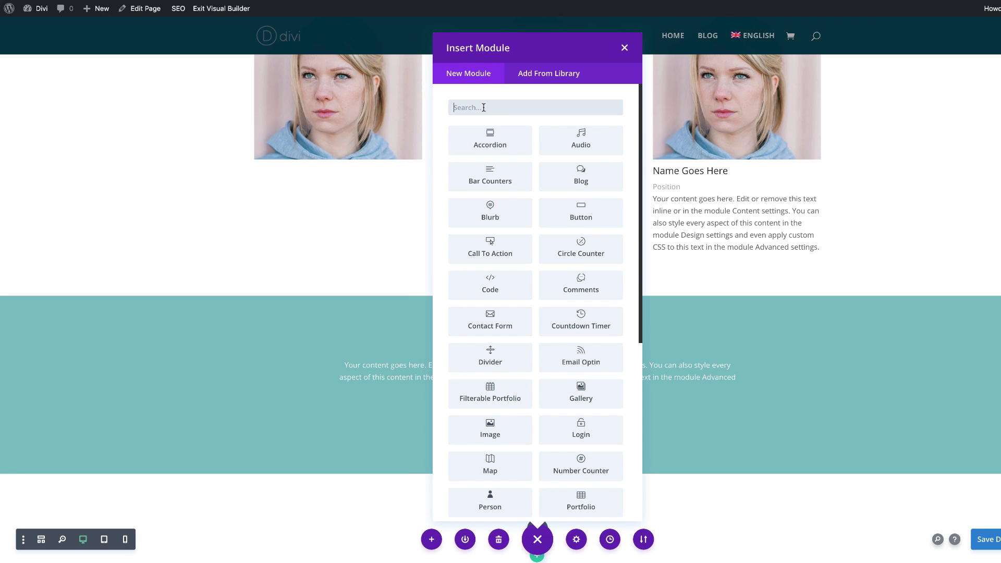
pyautogui.write('bu')
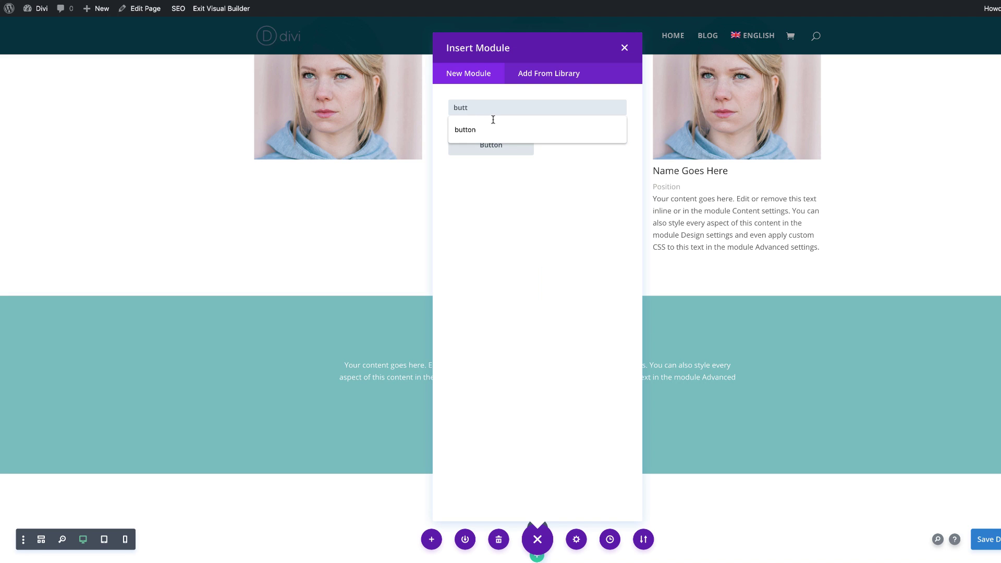
pyautogui.write('tt')
pyautogui.click(485, 129)
pyautogui.click(491, 146)
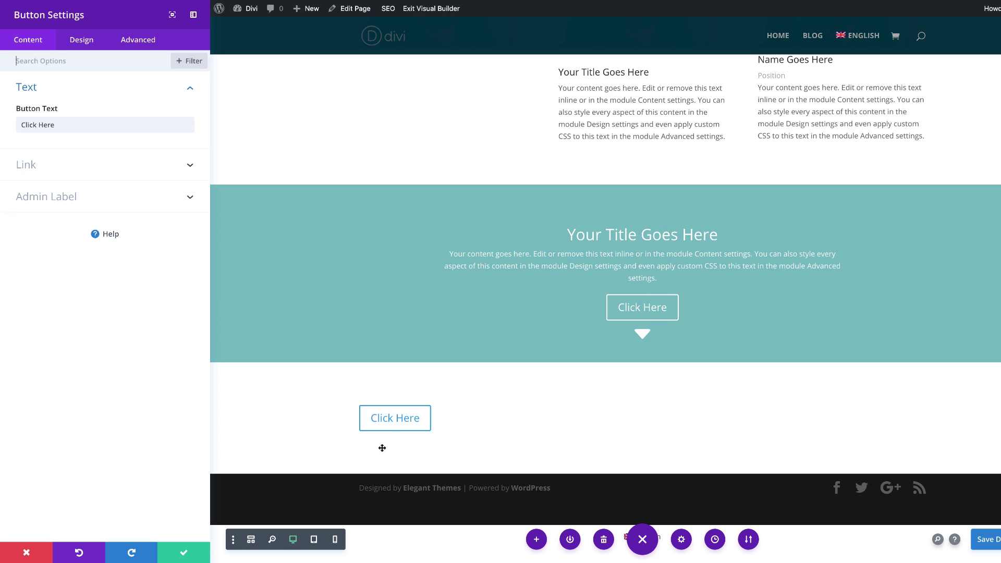
# Step: Set the Button module's alignment to center
pyautogui.click(82, 40)
pyautogui.click(56, 89)
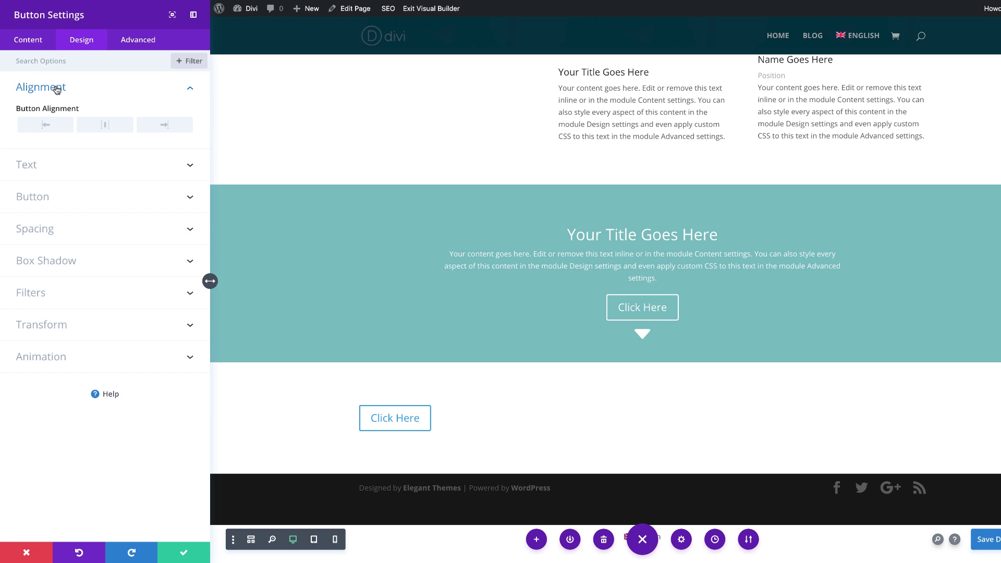
pyautogui.click(114, 126)
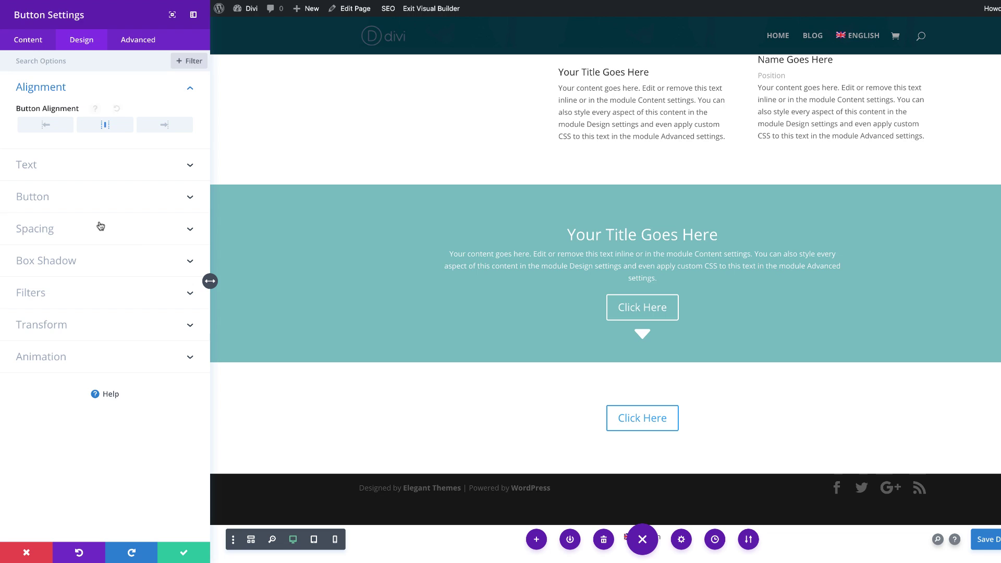
# Step: Enable custom styles for the button and give it the closed padlock icon, shown at all times instead of only on hover
pyautogui.click(49, 198)
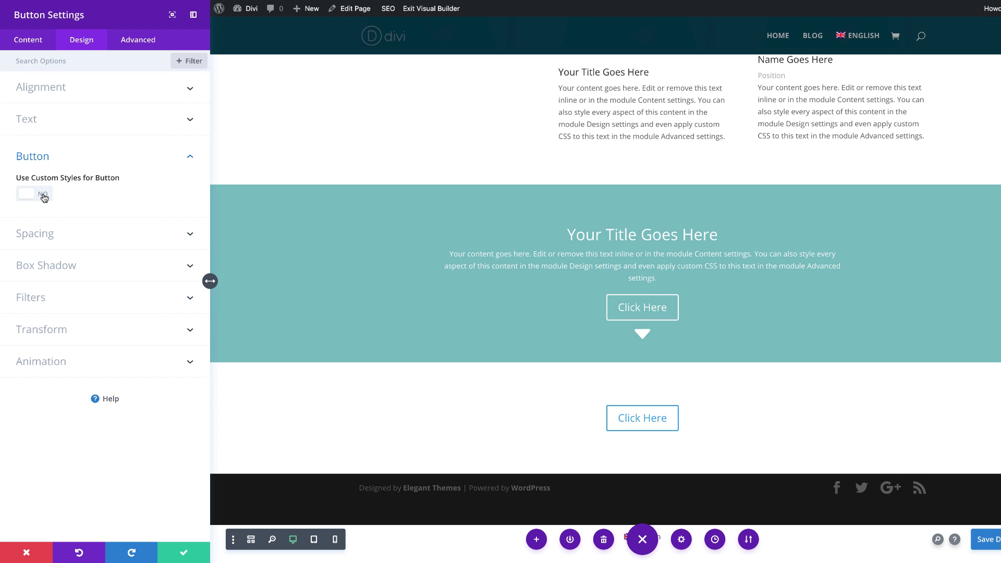
pyautogui.click(43, 198)
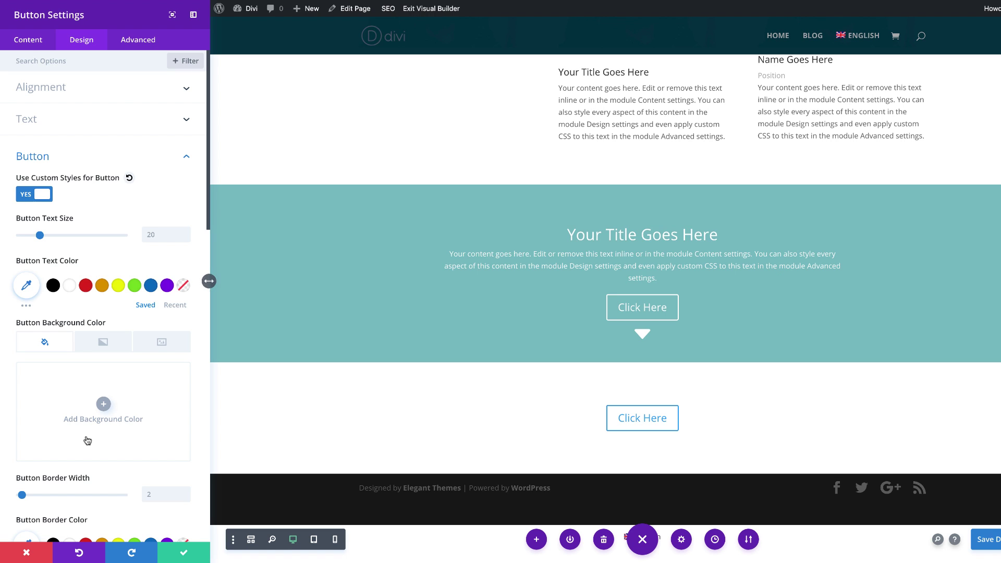
pyautogui.scroll(-7, 83, 438)
pyautogui.scroll(-6, 83, 439)
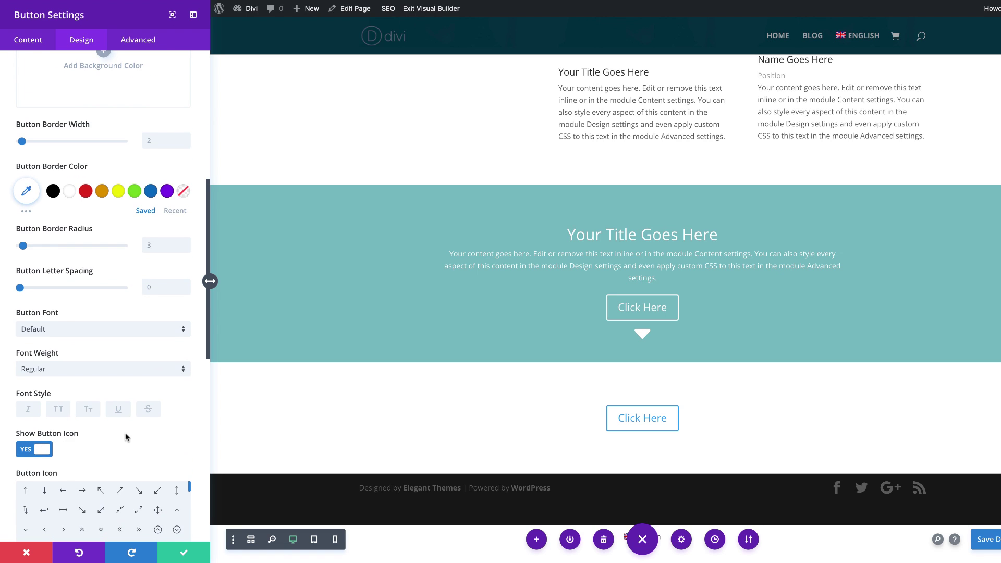
pyautogui.scroll(-10, 127, 437)
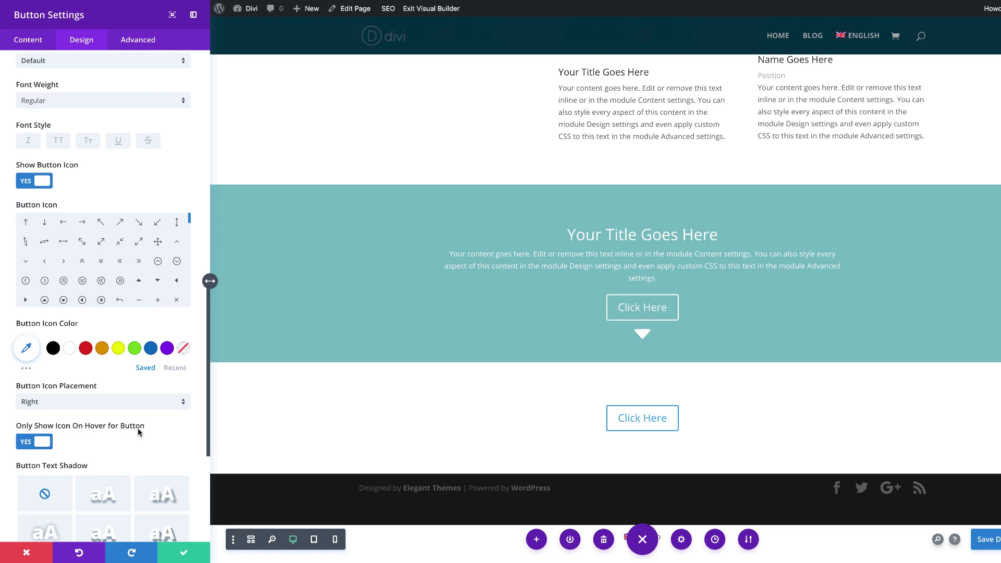
pyautogui.click(27, 442)
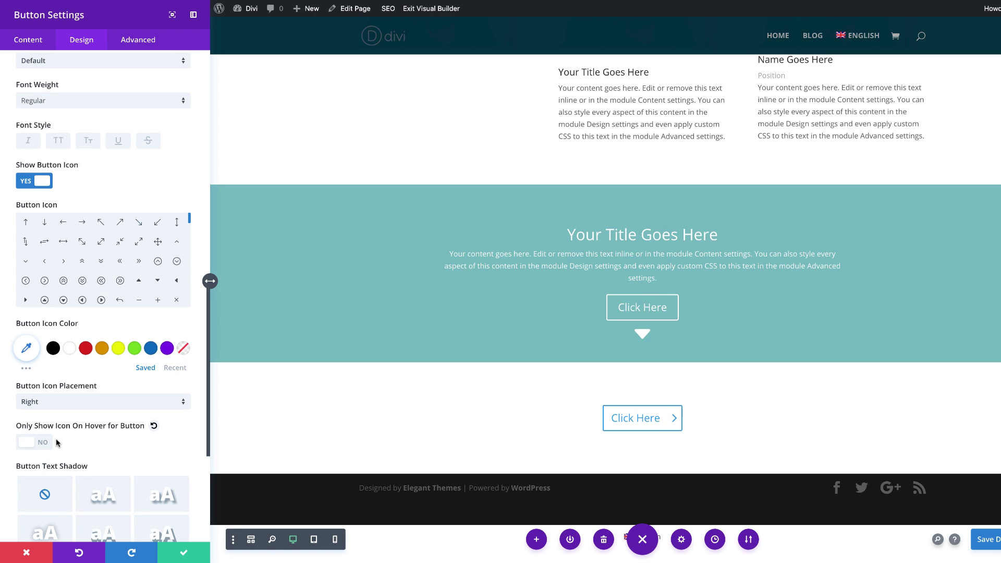
pyautogui.moveTo(189, 222); pyautogui.dragTo(192, 236)
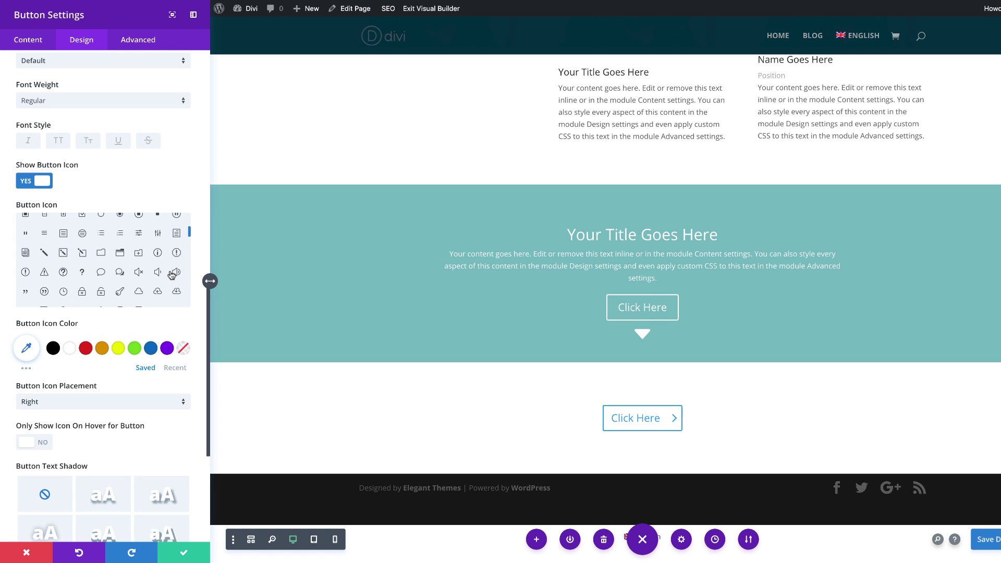
pyautogui.click(82, 292)
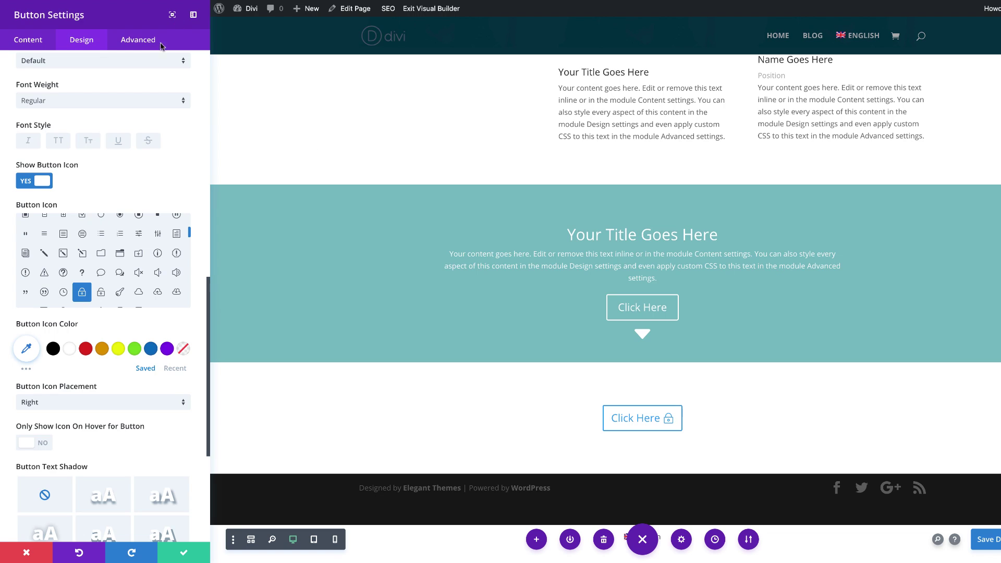
# Step: Give the Button module the CSS class rotate-button-icon and save its settings
pyautogui.click(139, 40)
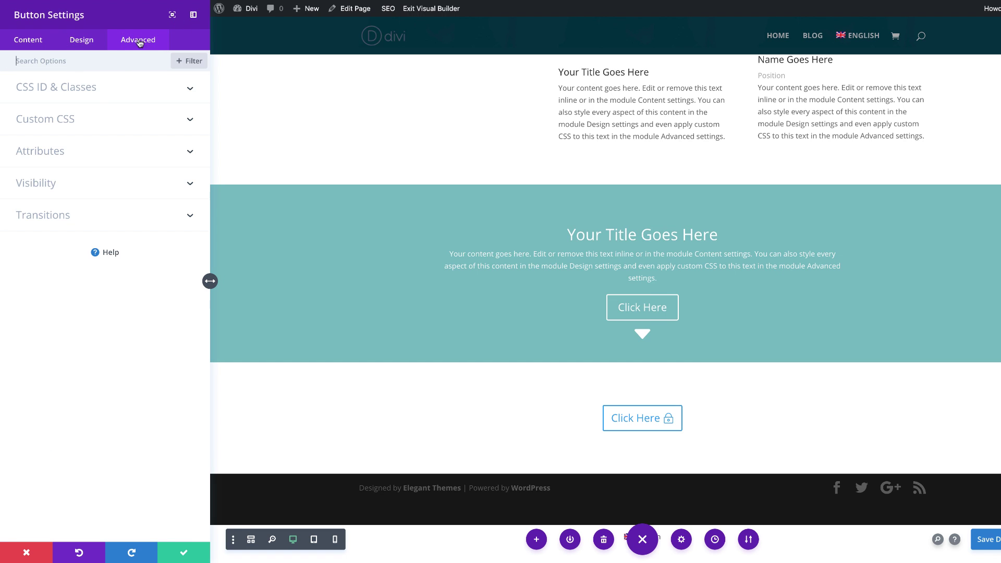
pyautogui.click(70, 89)
pyautogui.click(58, 165)
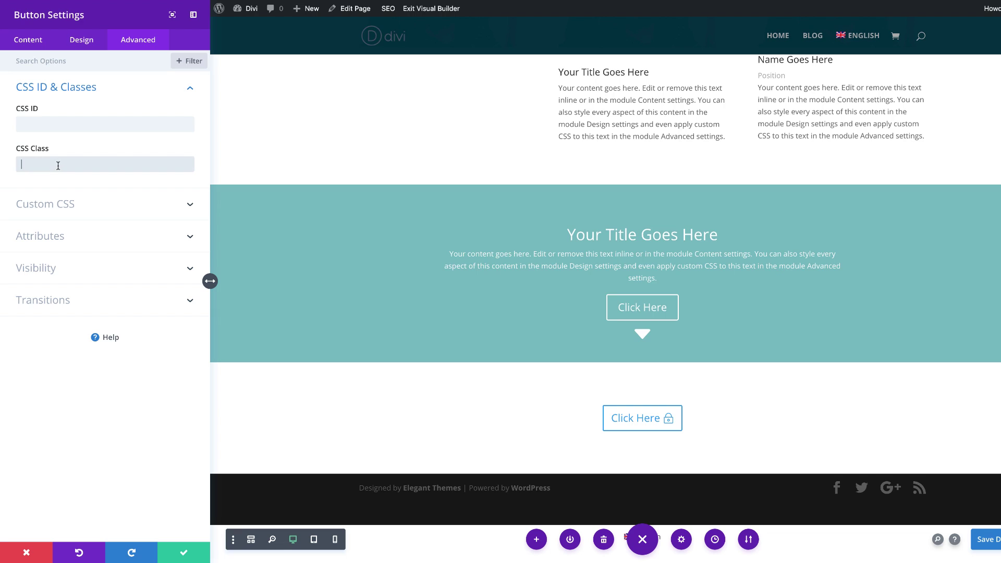
pyautogui.write('rotate-button-icon')
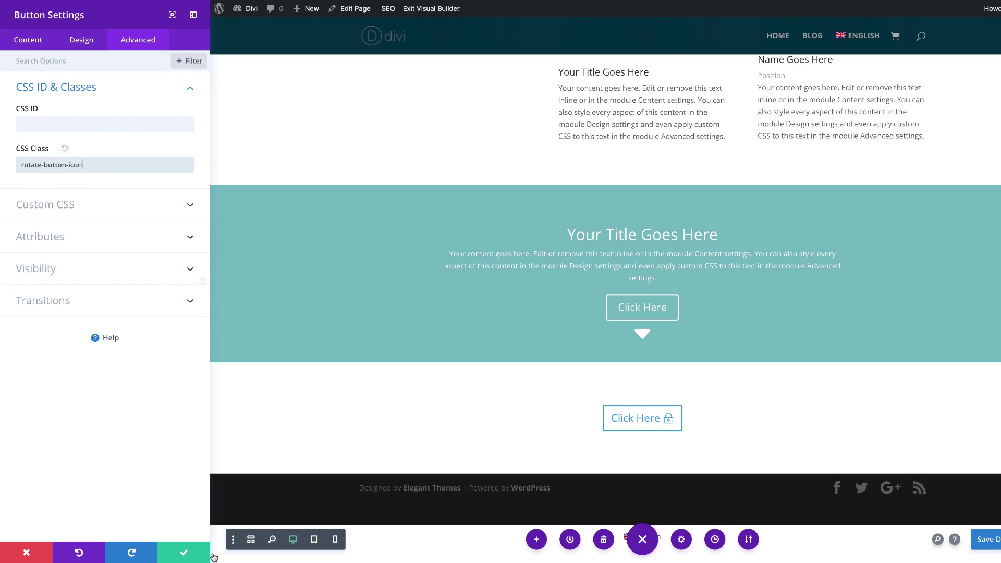
pyautogui.click(184, 552)
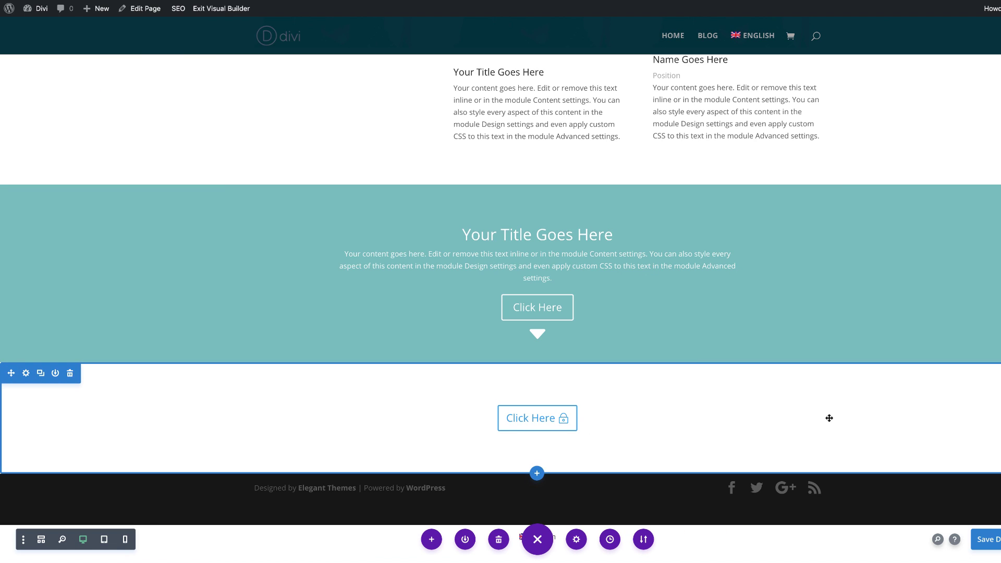
# Step: Append and save commented page CSS rotating .rotate-button-icon:after to -90deg and .rotate-button-icon:hover:after to 0deg
pyautogui.click(577, 540)
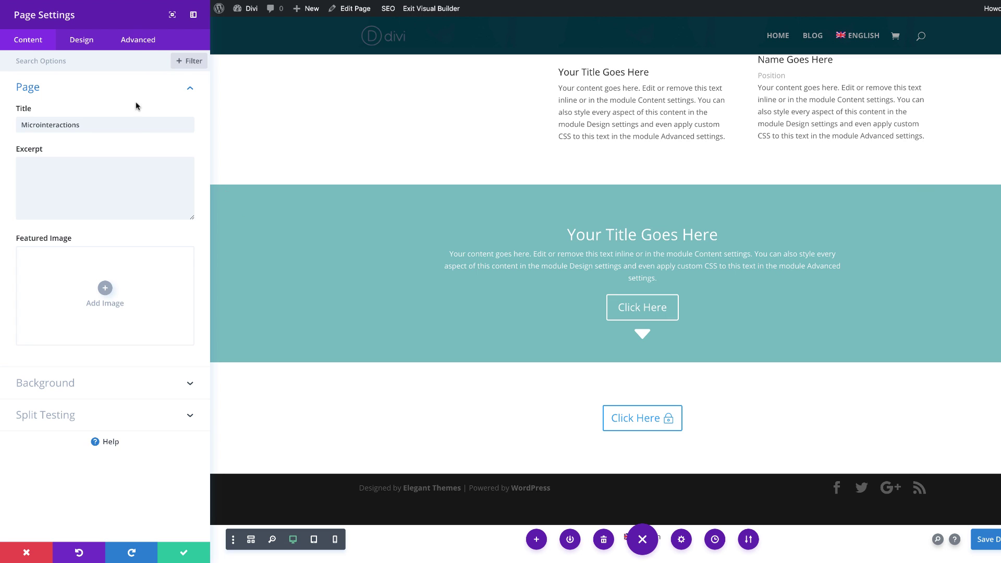
pyautogui.click(135, 44)
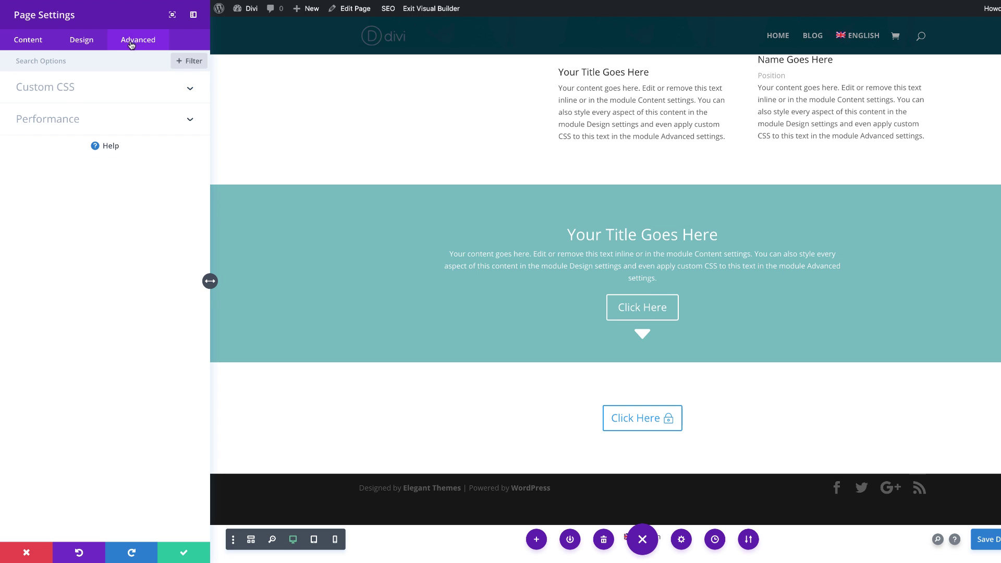
pyautogui.click(61, 90)
pyautogui.scroll(-3, 145, 469)
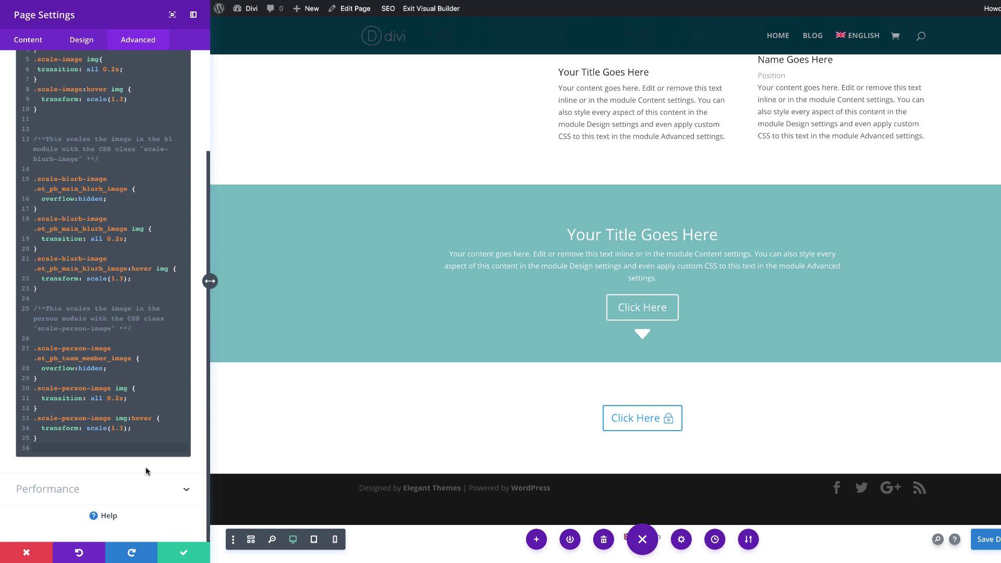
pyautogui.press('Return')
pyautogui.press('Return')
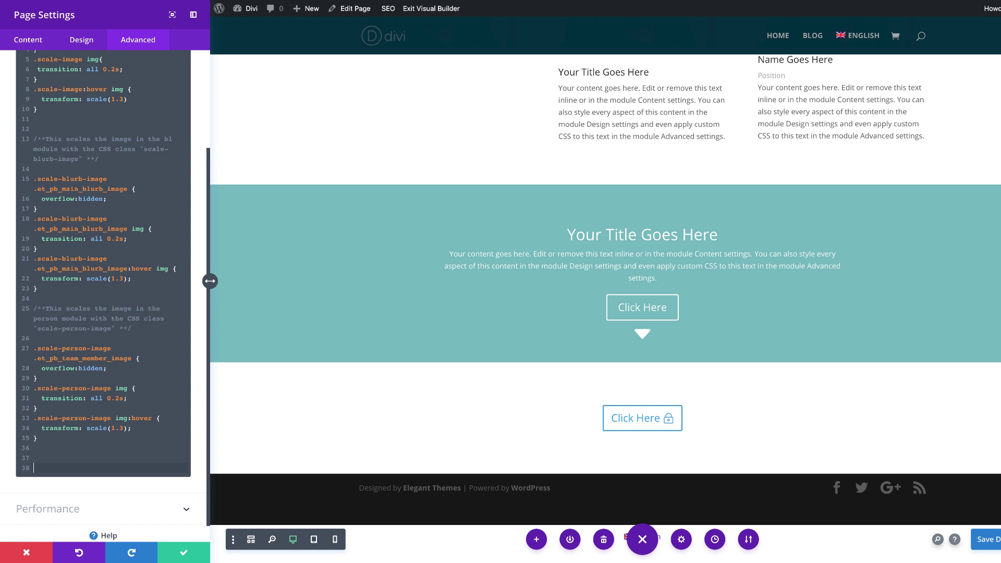
pyautogui.write('/** This rotates the button icon on hover for the button module with the CSS class "rotate-button-icon" **/ .rotate-button-icon:after { transform: rotate(-90deg); }  .rotate-button-icon:hover:after { transform: rotate(0deg); }')
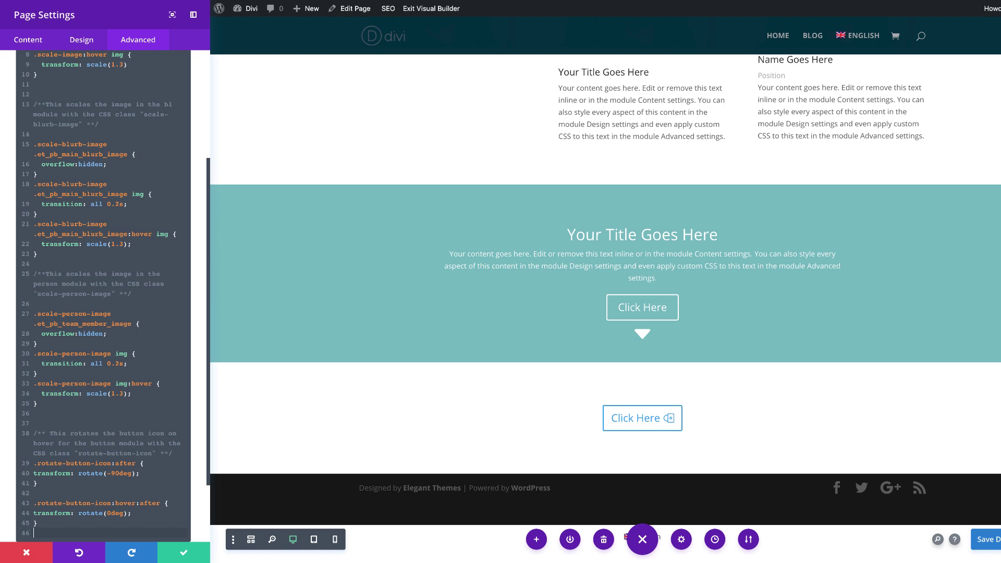
pyautogui.click(183, 552)
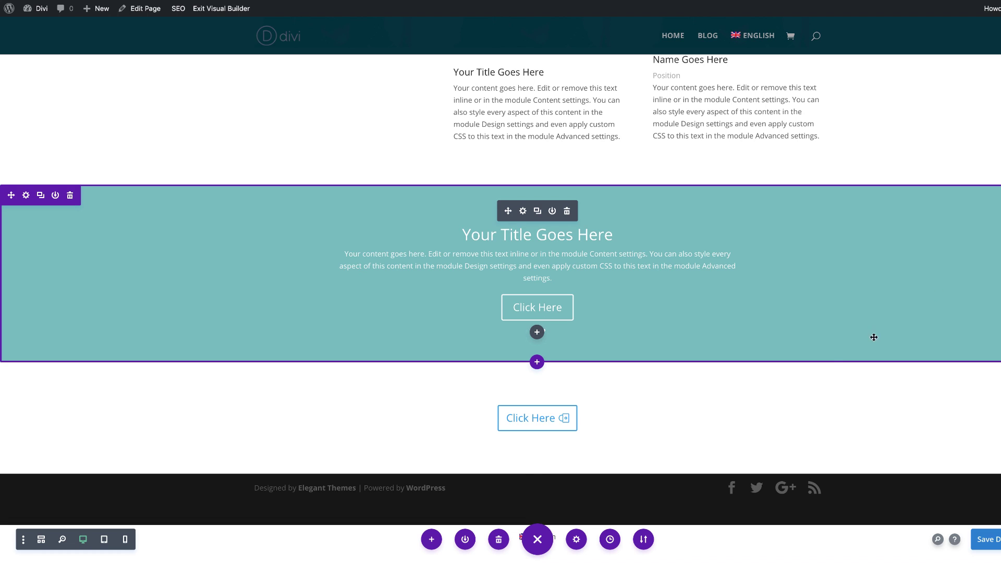
# Step: Add a regular section with a three-column row below the button section and insert a Blurb module in its first column
pyautogui.click(537, 472)
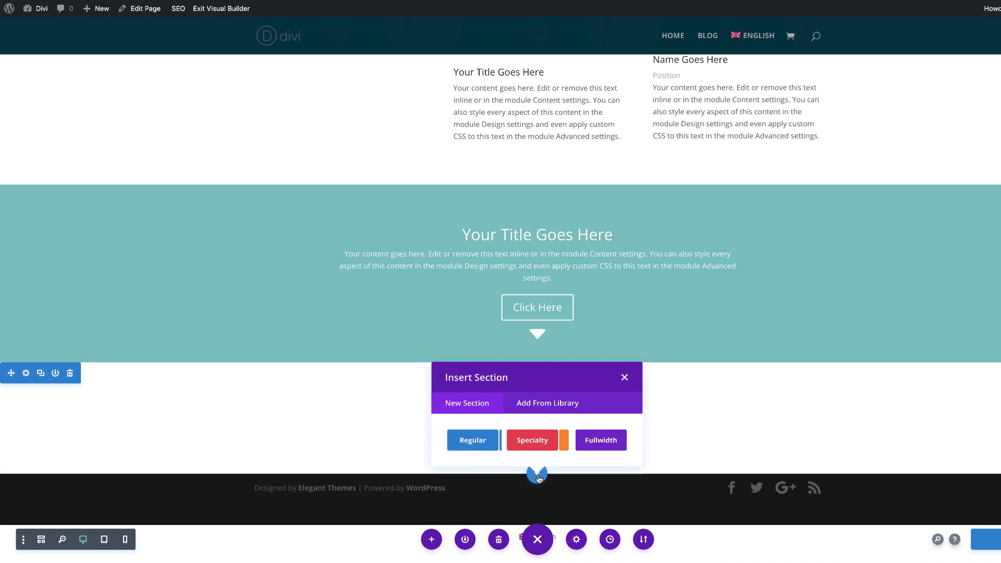
pyautogui.click(473, 439)
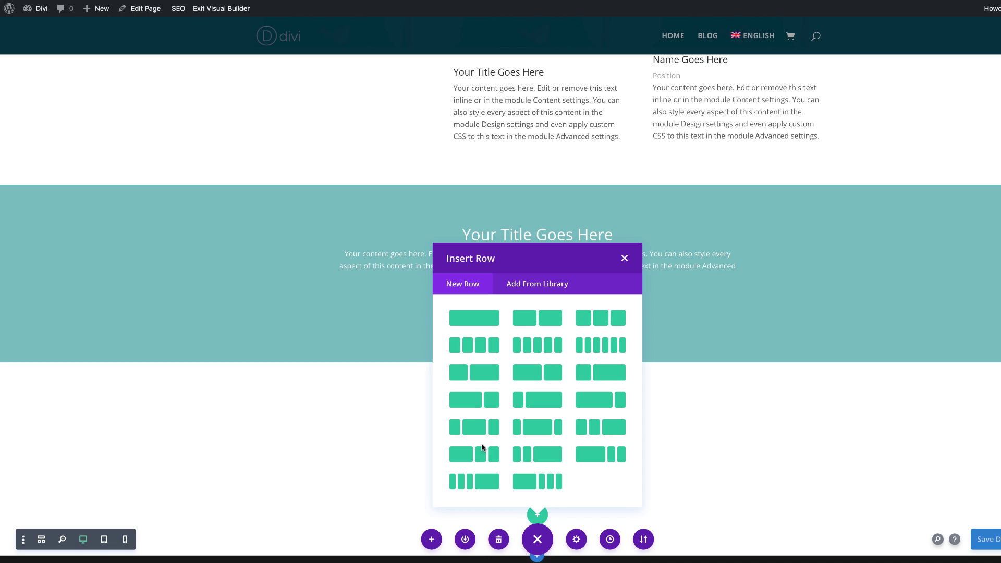
pyautogui.click(607, 319)
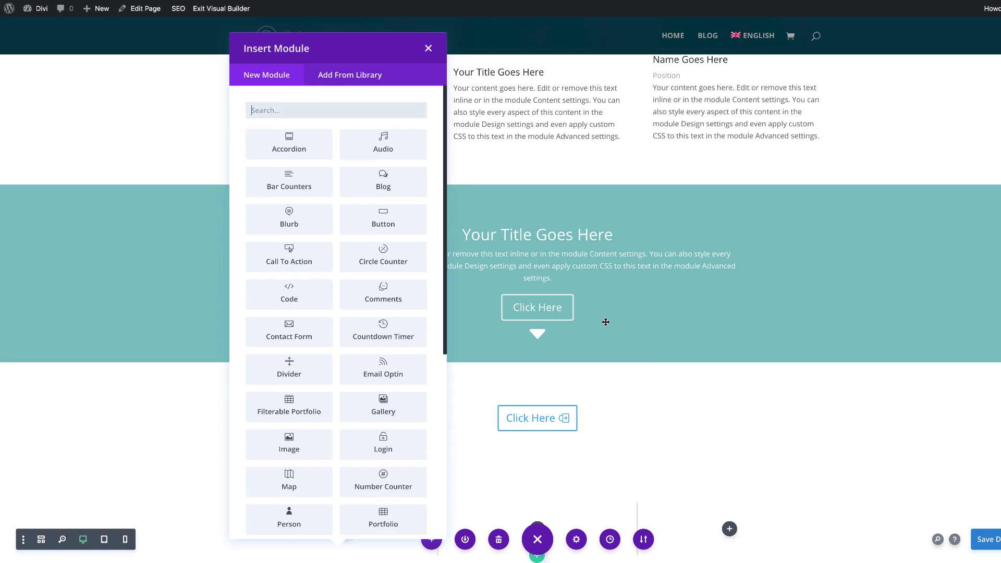
pyautogui.click(296, 213)
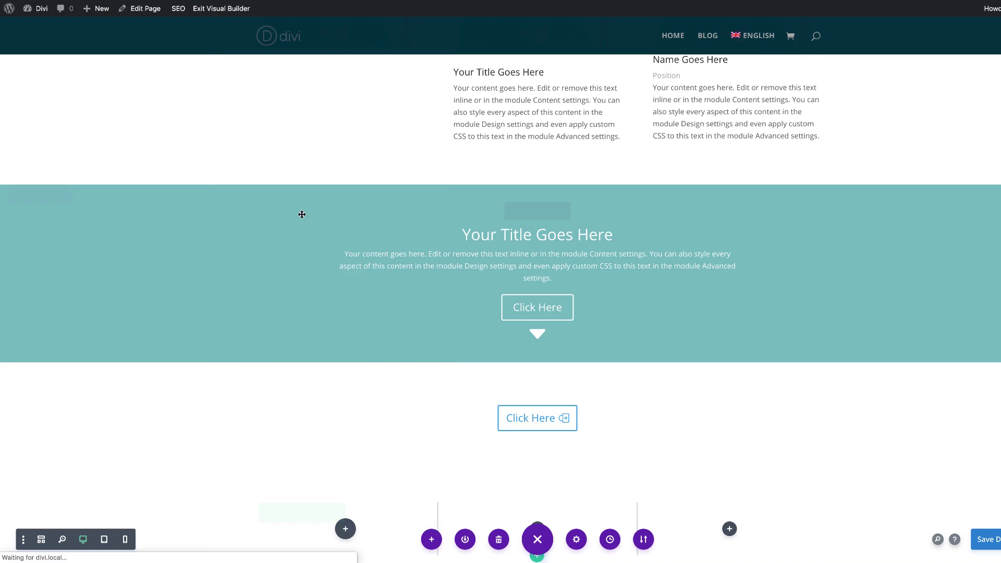
pyautogui.scroll(-5, 534, 341)
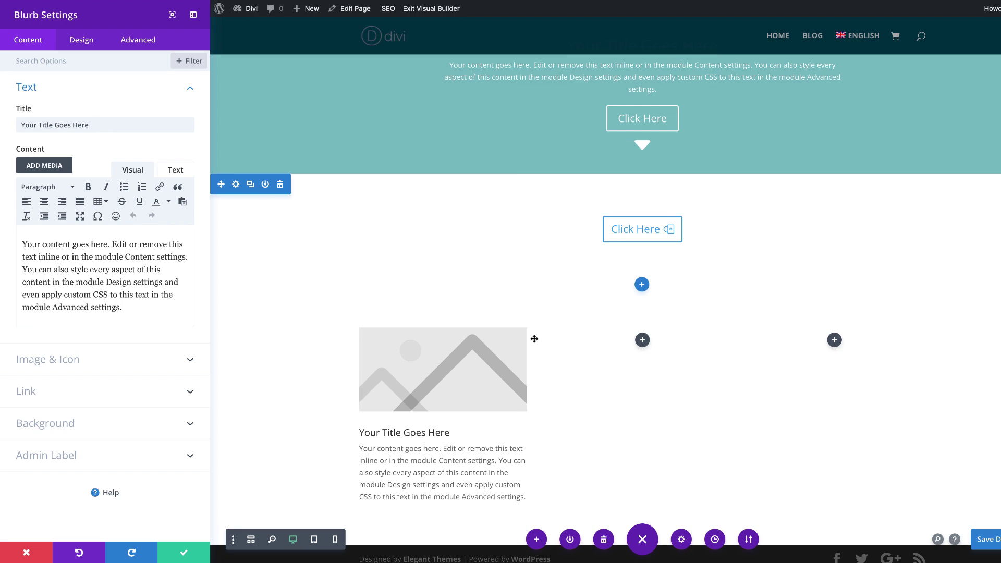
# Step: Switch the new blurb from an image to an icon and choose the camera icon
pyautogui.click(69, 360)
pyautogui.click(44, 164)
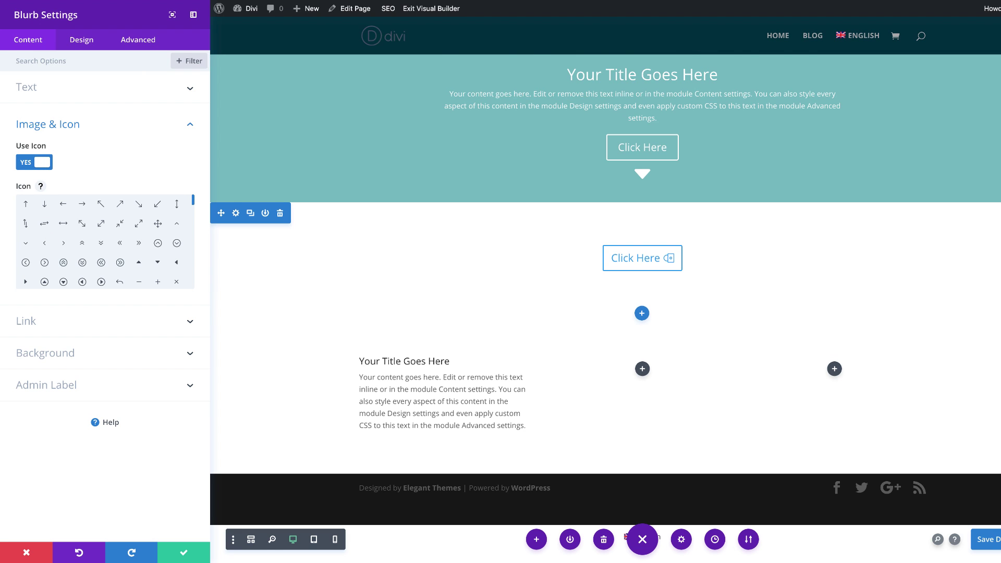
pyautogui.moveTo(193, 208); pyautogui.dragTo(198, 228)
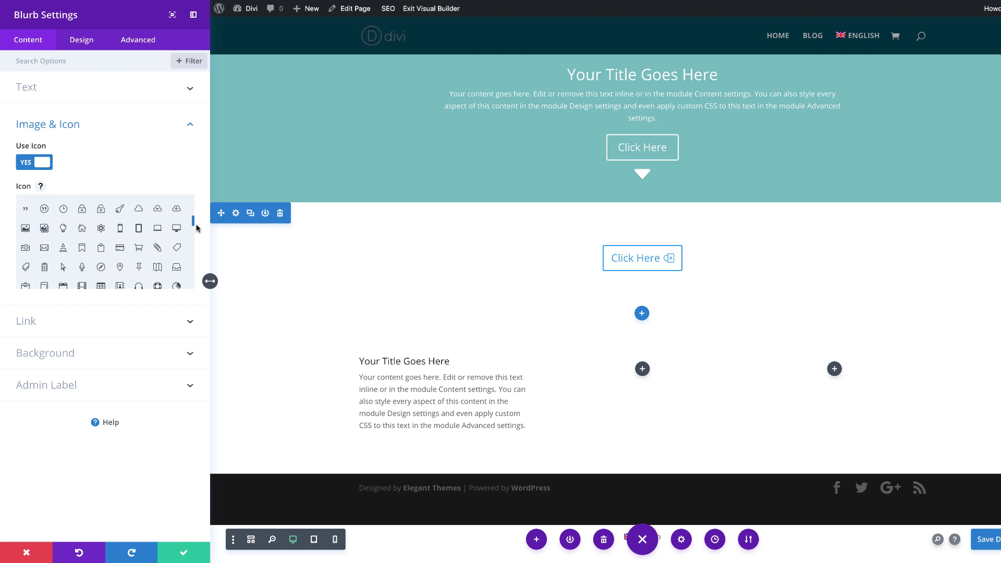
pyautogui.click(25, 249)
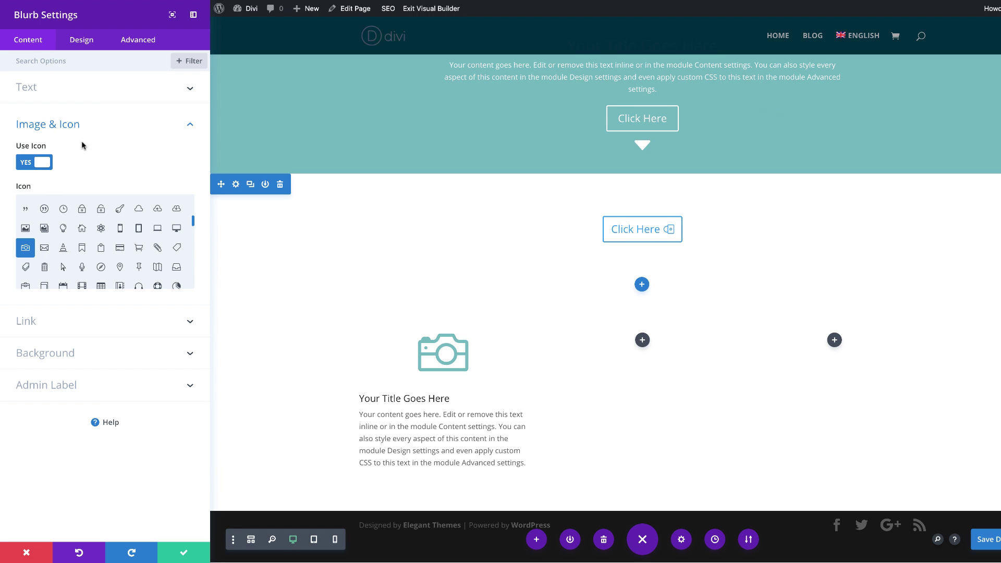
# Step: Delete the placeholder body text from the blurb's content, keeping its title
pyautogui.click(43, 91)
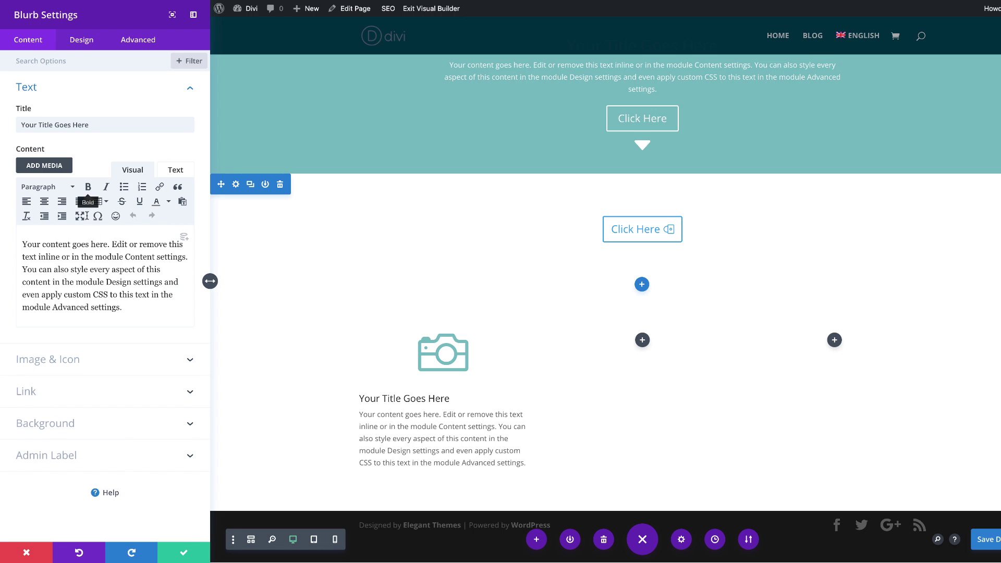
pyautogui.moveTo(121, 309); pyautogui.dragTo(11, 228)
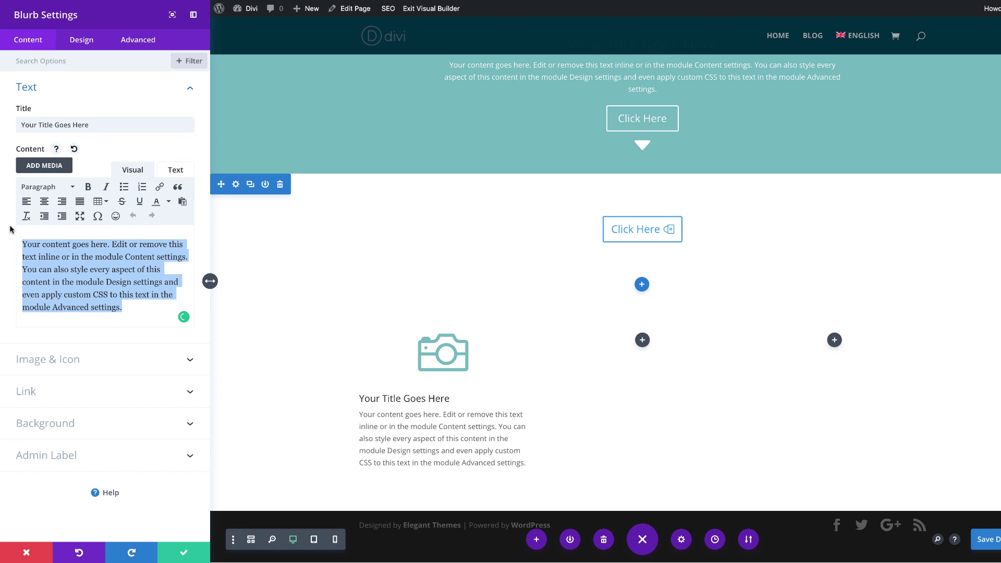
pyautogui.press('BackSpace')
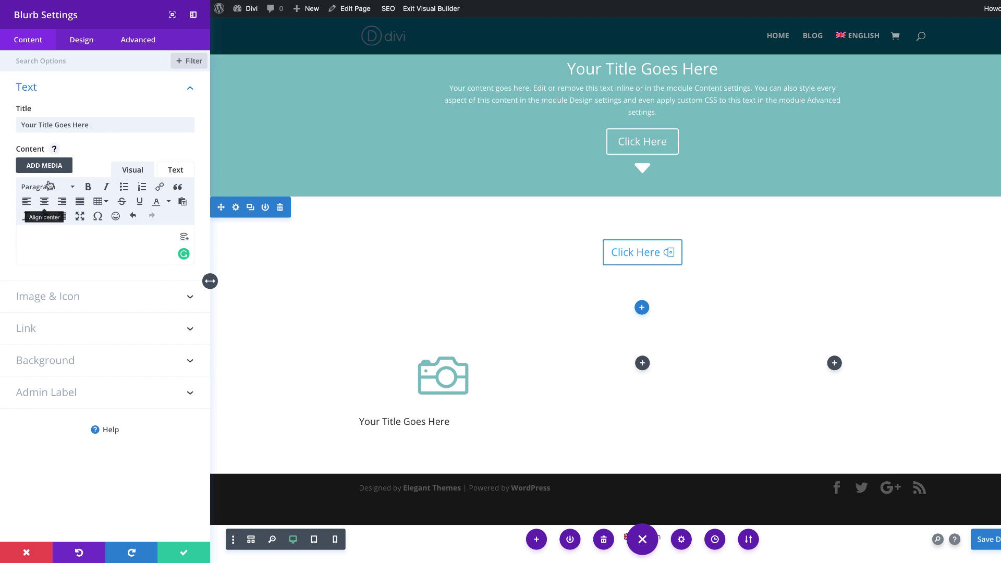
# Step: Set the blurb's text orientation to centered
pyautogui.click(82, 44)
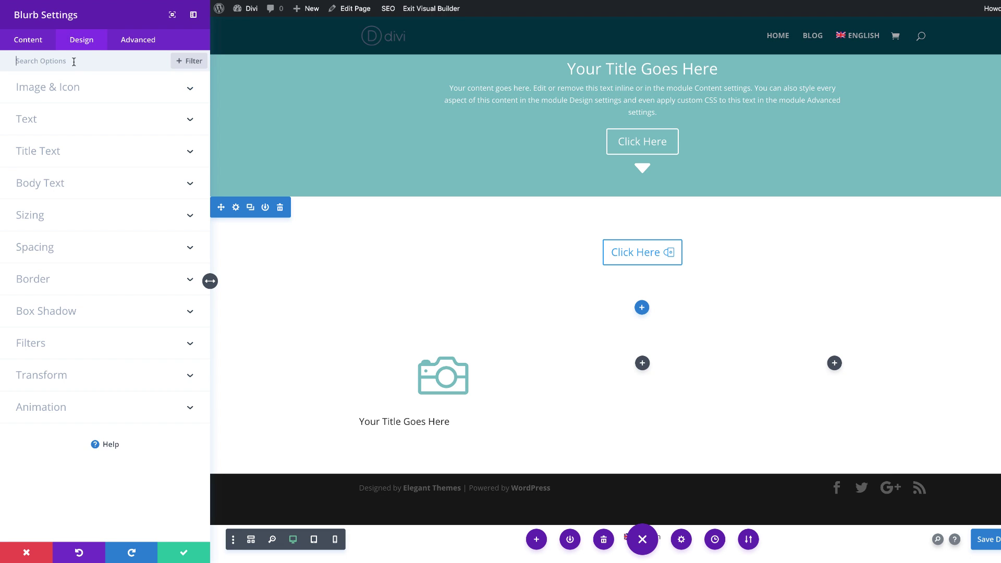
pyautogui.click(34, 119)
pyautogui.click(81, 105)
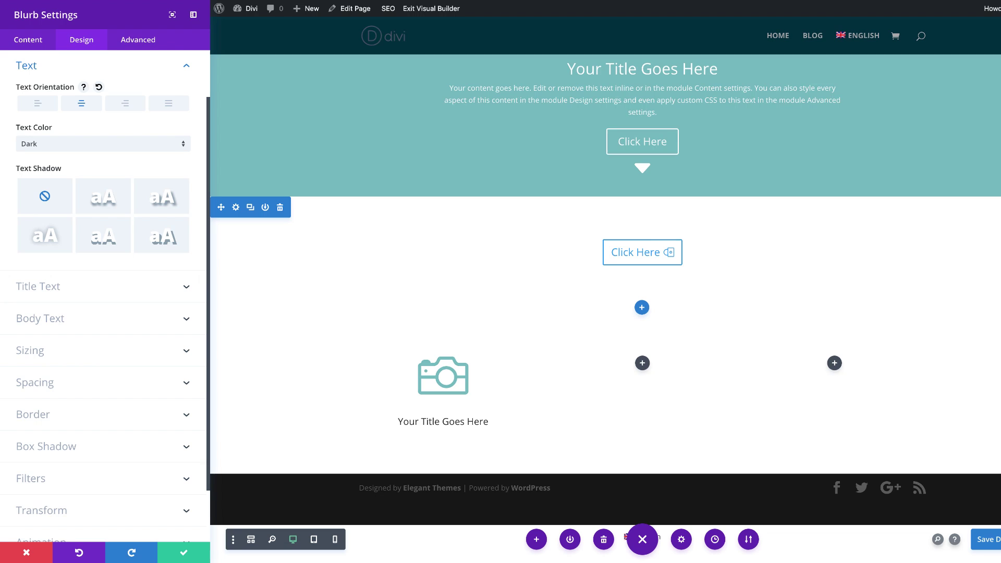
# Step: Assign the CSS class rotate-blurb-icon to the blurb and save its settings
pyautogui.click(144, 44)
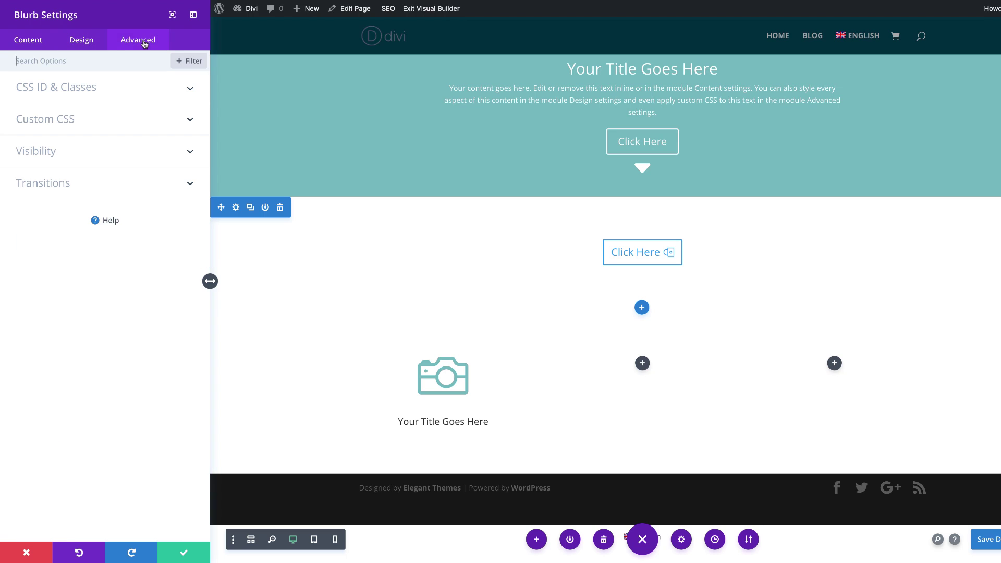
pyautogui.click(55, 119)
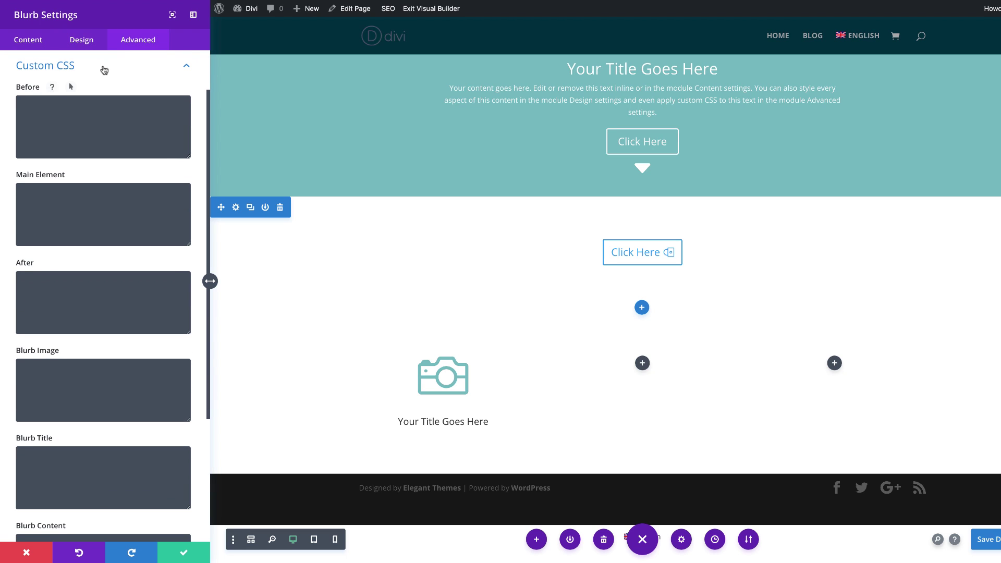
pyautogui.scroll(2, 112, 100)
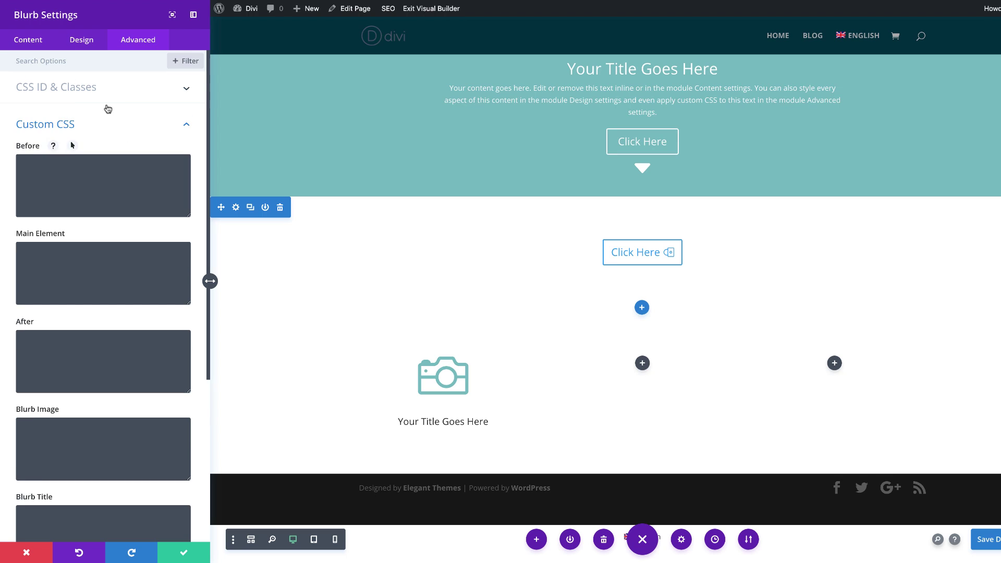
pyautogui.click(67, 94)
pyautogui.click(51, 163)
pyautogui.write('rotate-blurb-icon')
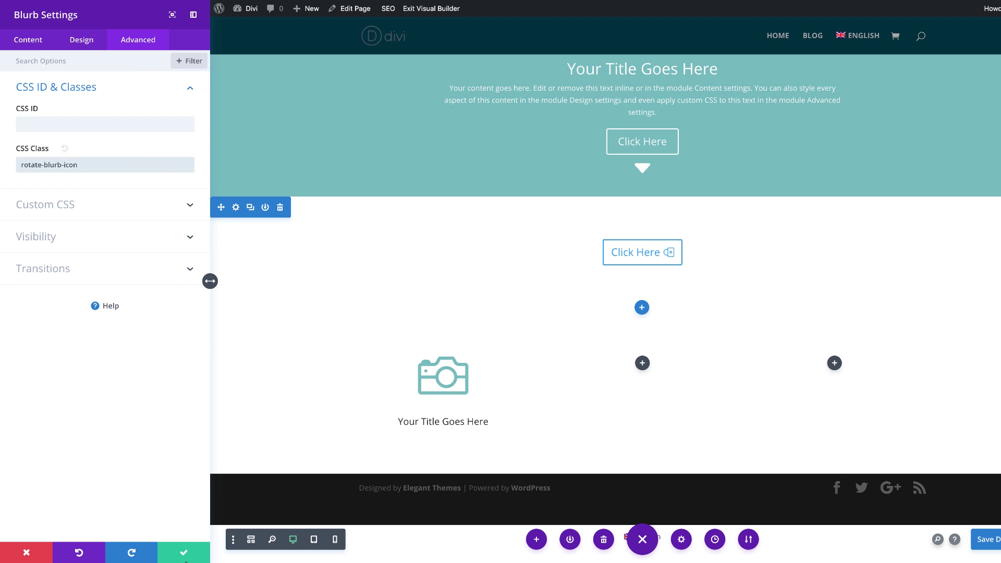
pyautogui.click(185, 553)
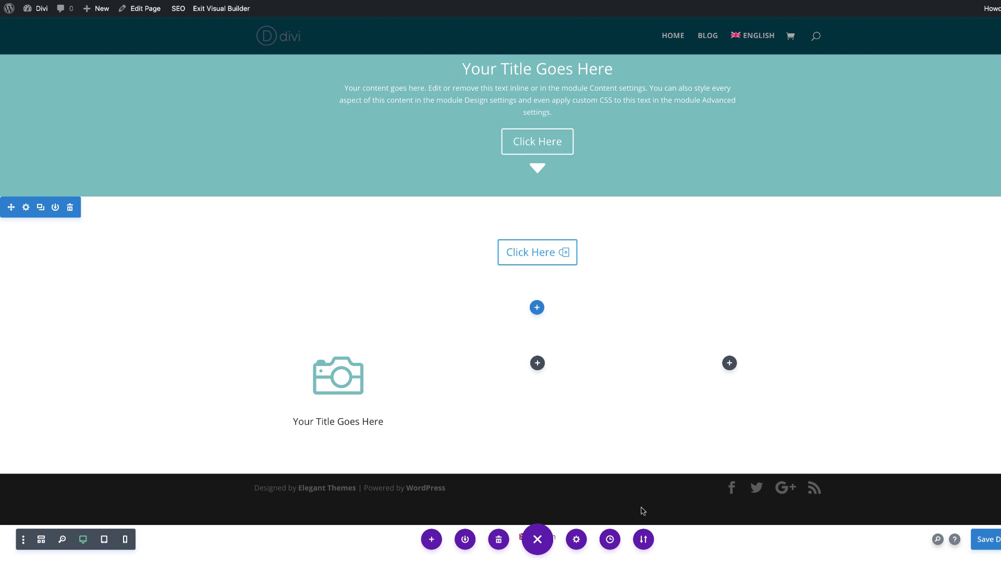
# Step: Append and save commented page CSS rotating .rotate-blurb-icon .et-pb-icon to -90deg with a 0.2s ease-out transition, and to 0deg on .et_pb_blurb_content:hover
pyautogui.click(576, 540)
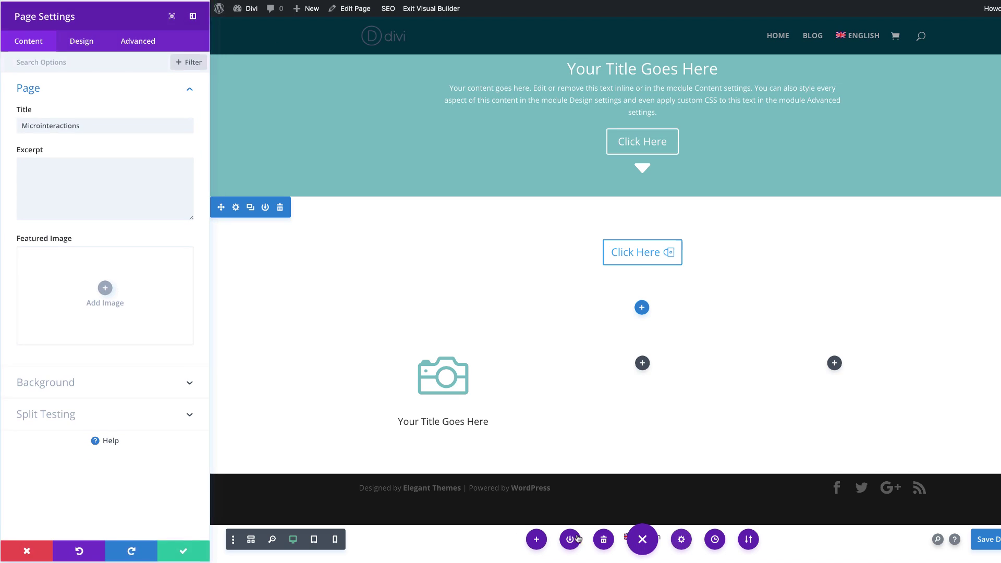
pyautogui.click(136, 43)
pyautogui.click(70, 93)
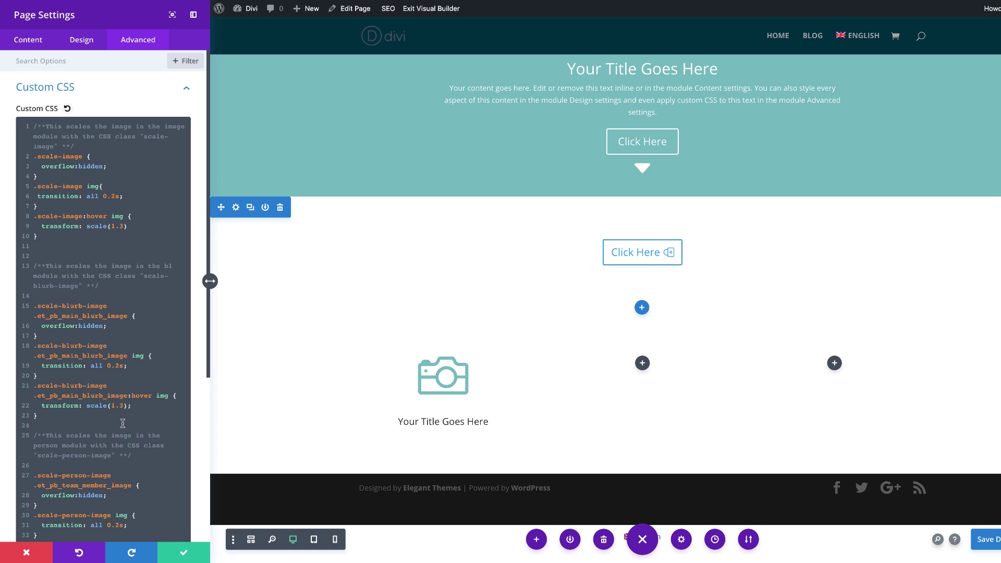
pyautogui.scroll(-5, 122, 423)
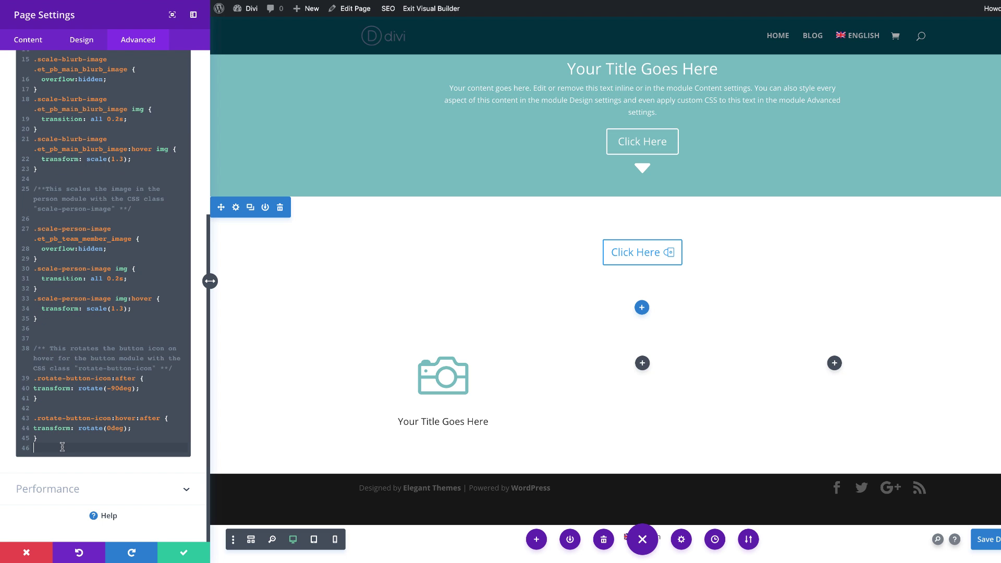
pyautogui.press('Return')
pyautogui.press('Return')
pyautogui.write('/** This rotates a blurb icon with the css class "rotate-blurb-icon" **/  .rotate-blurb-icon .et-pb-icon {   transition:  0.2s ease-out;   transform: rotateZ(-90deg); }  .rotate-blurb-icon .et_pb_blurb_content:hover .et-pb-icon {   transform: rotateZ(0deg); }')
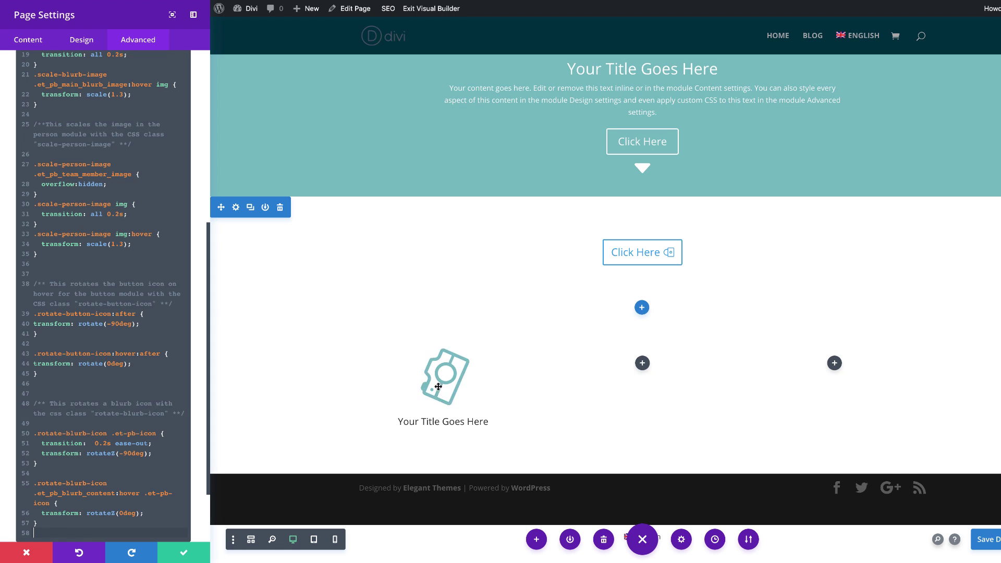
pyautogui.click(183, 555)
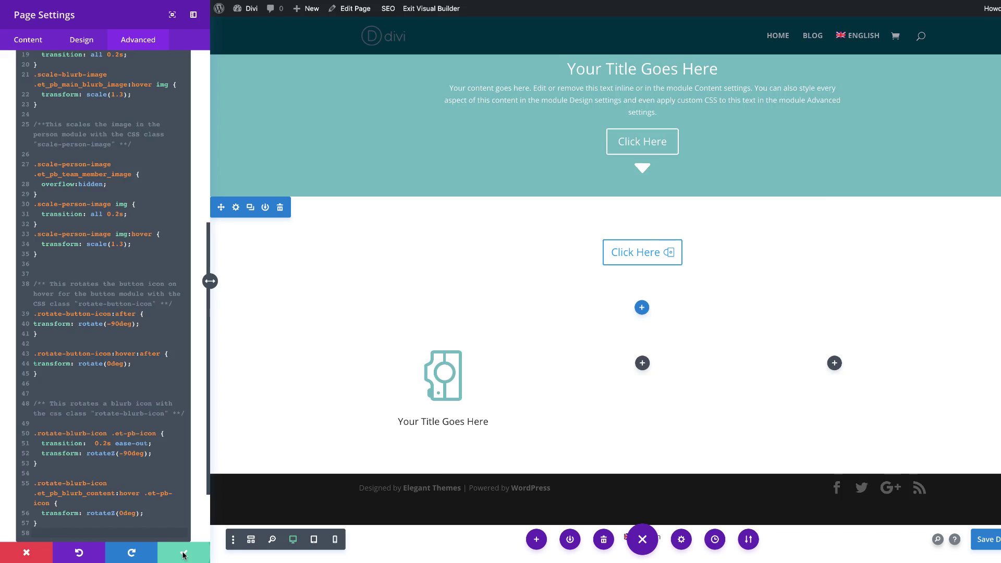
# Step: Replace the blurb's camera icon with the pie chart icon and save the module
pyautogui.moveTo(328, 384)
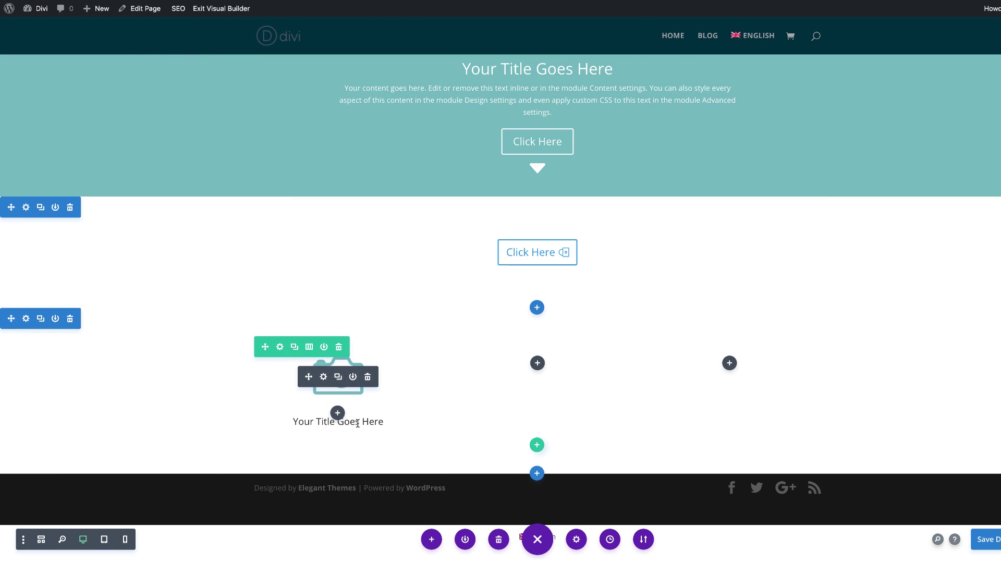
pyautogui.click(324, 377)
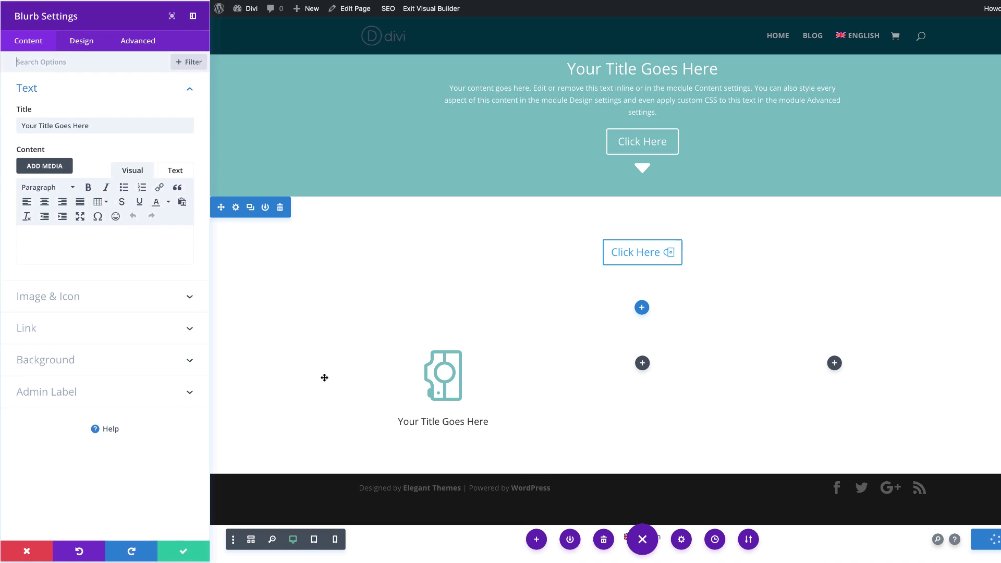
pyautogui.click(81, 297)
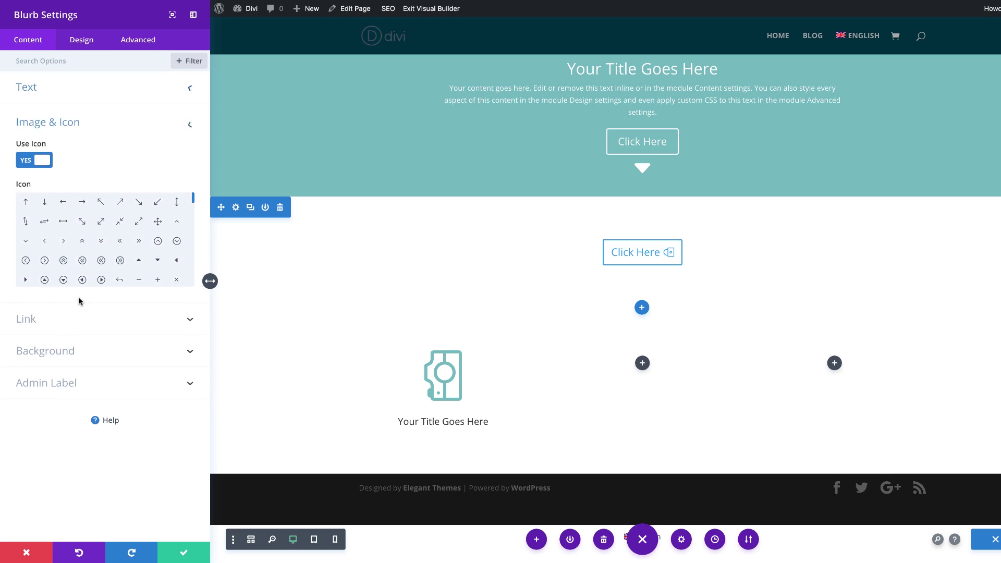
pyautogui.moveTo(193, 205); pyautogui.dragTo(196, 233)
pyautogui.click(176, 230)
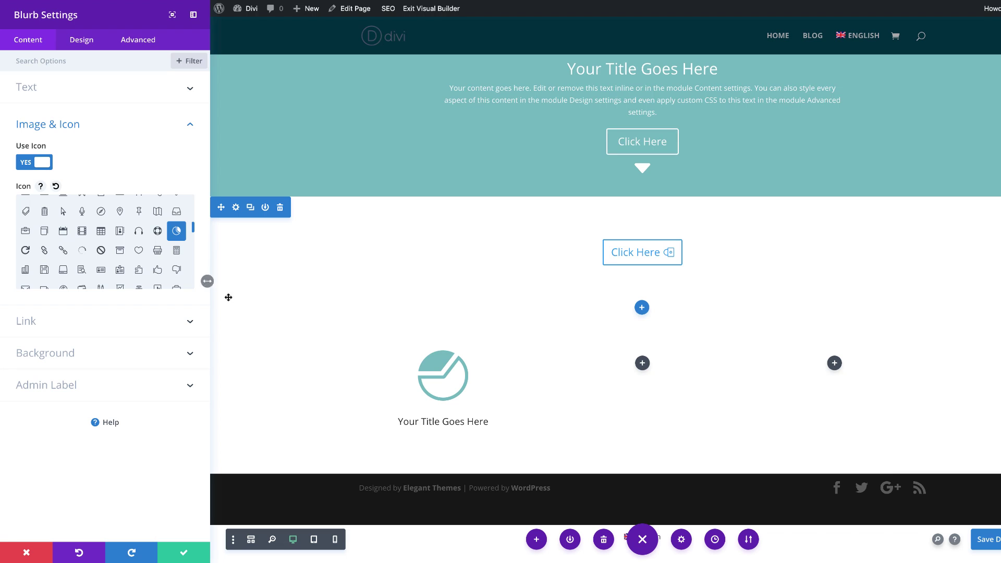
pyautogui.click(184, 558)
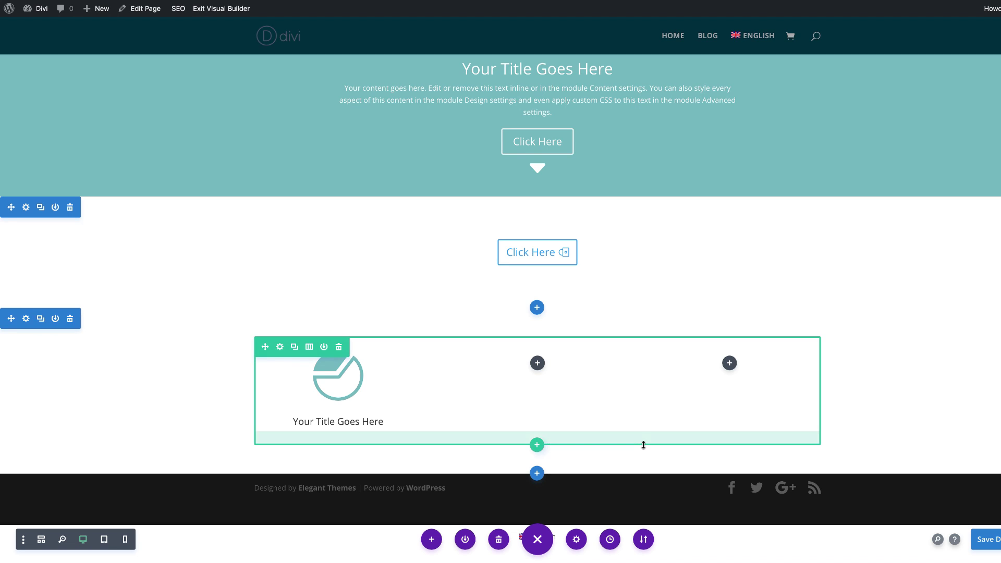
# Step: Add a regular section with a one-column row below the blurb section and insert a Button module in it
pyautogui.click(537, 473)
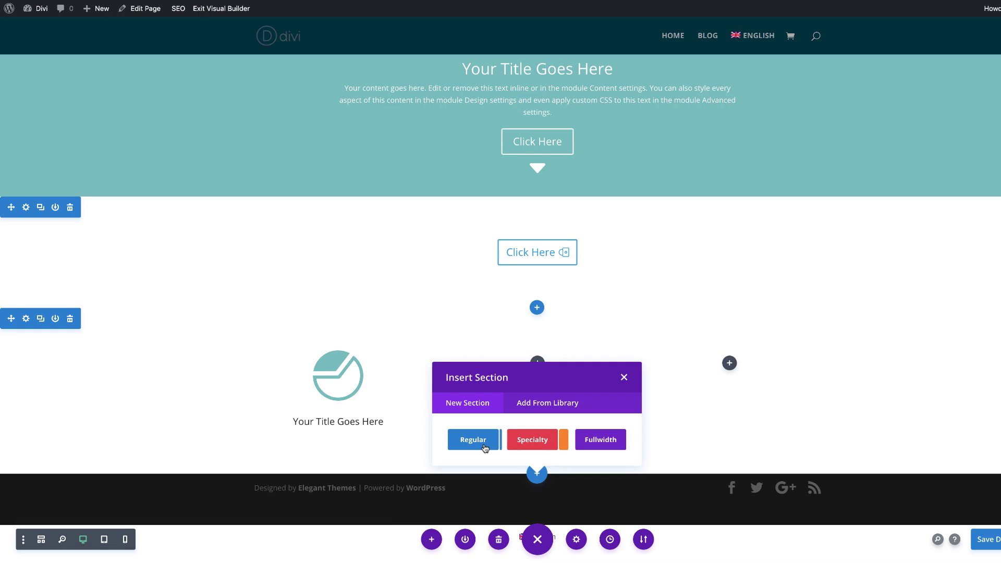
pyautogui.click(483, 443)
pyautogui.click(490, 296)
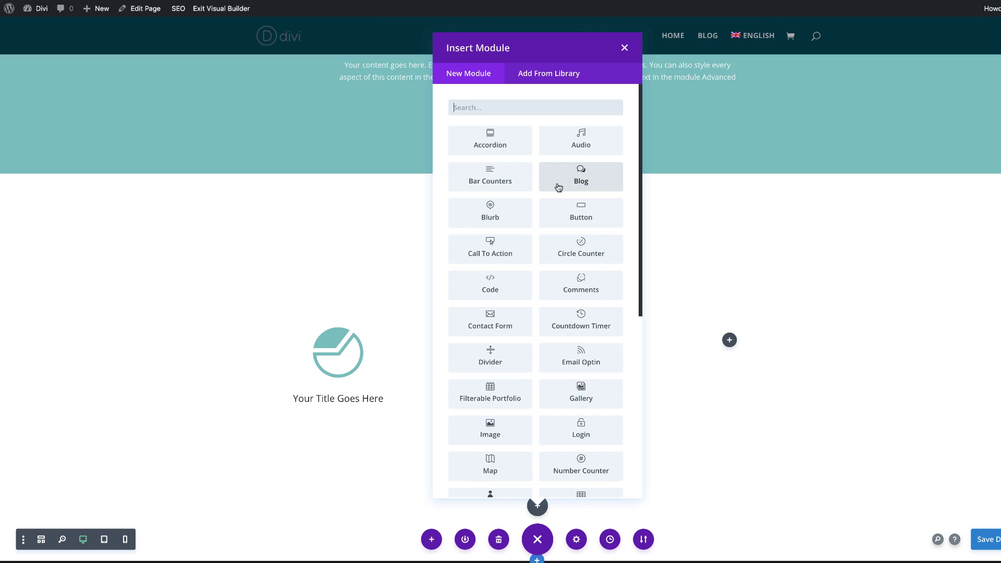
pyautogui.write('buu')
pyautogui.press('BackSpace')
pyautogui.press('Return')
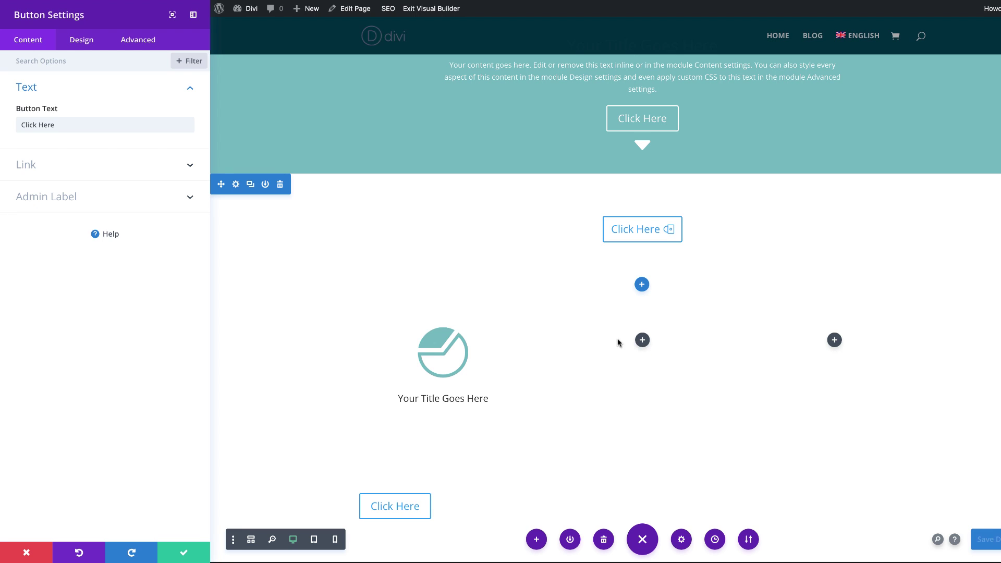
# Step: Enable custom styles for the new button and set its background color to #0c71c3
pyautogui.click(82, 42)
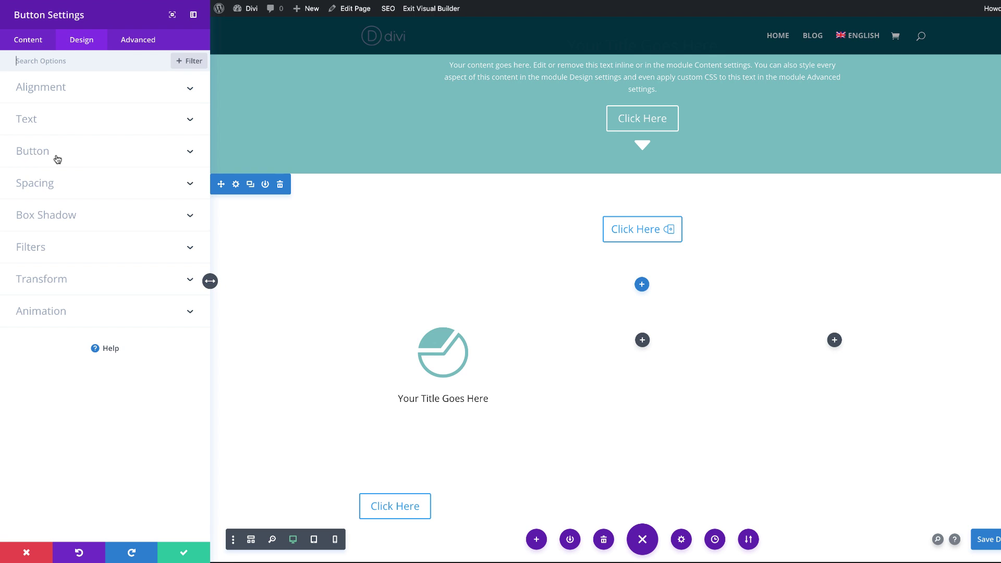
pyautogui.click(42, 156)
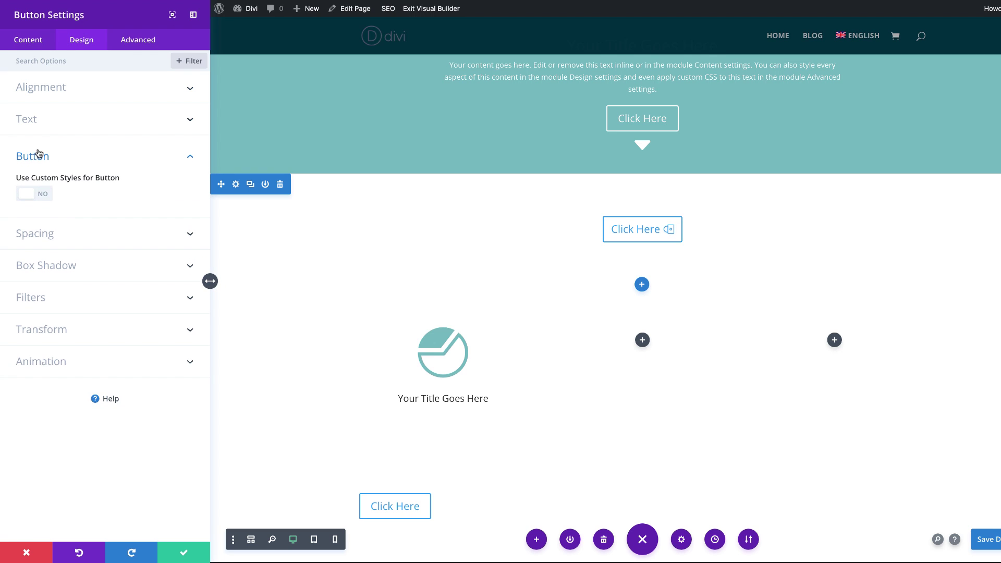
pyautogui.click(43, 194)
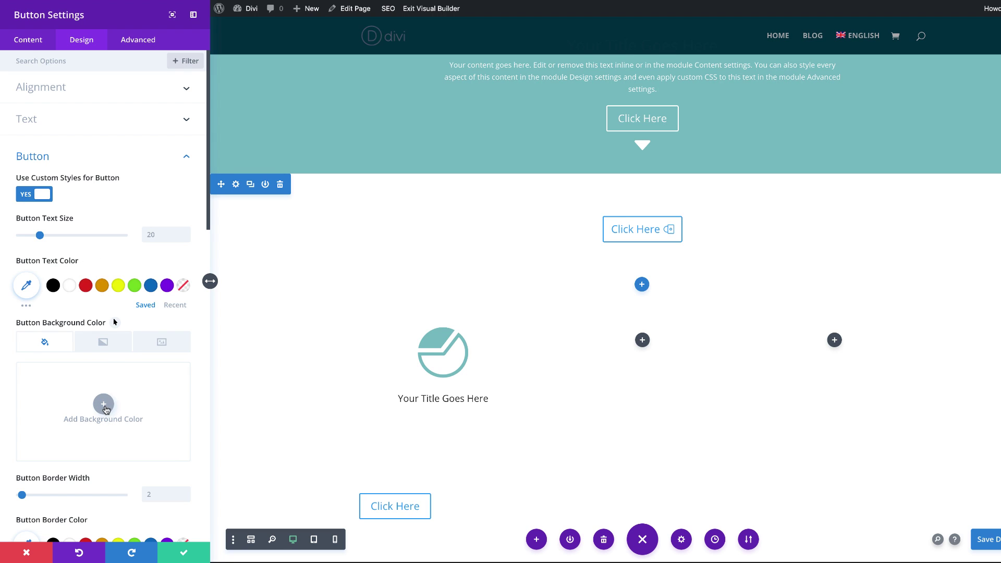
pyautogui.click(104, 404)
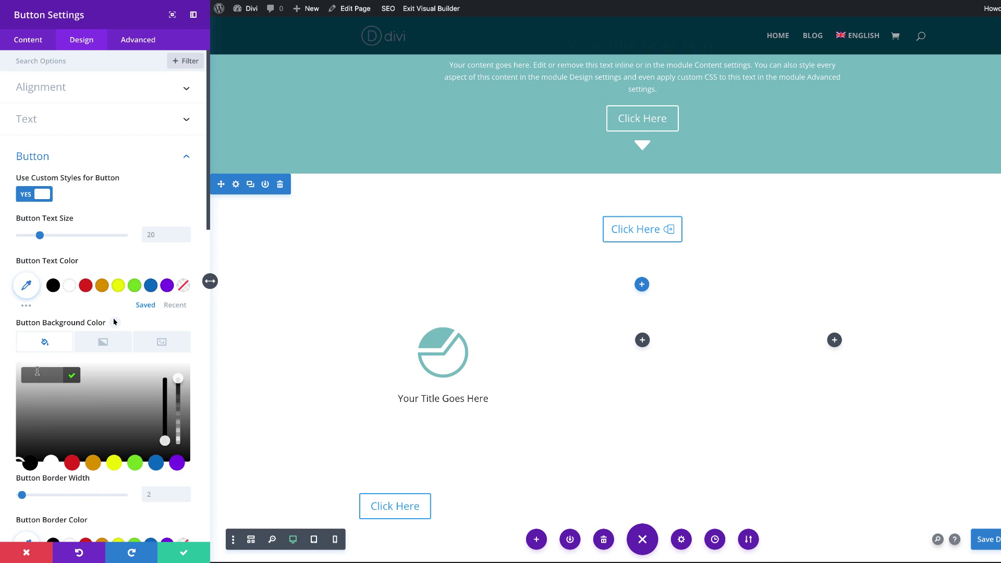
pyautogui.write('#0c71c3')
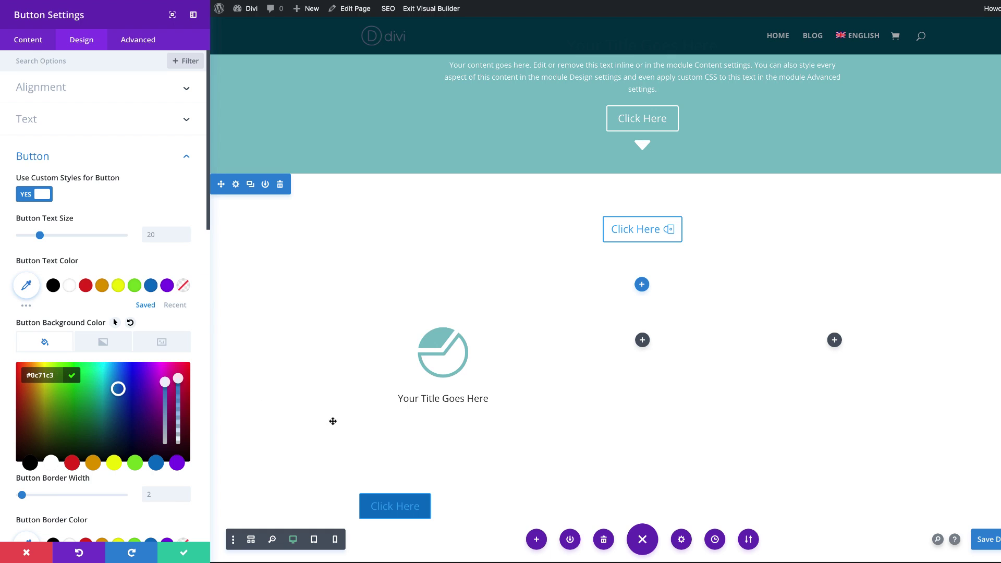
# Step: Set the new button's border width to 0px and its border color to white
pyautogui.scroll(-3, 203, 471)
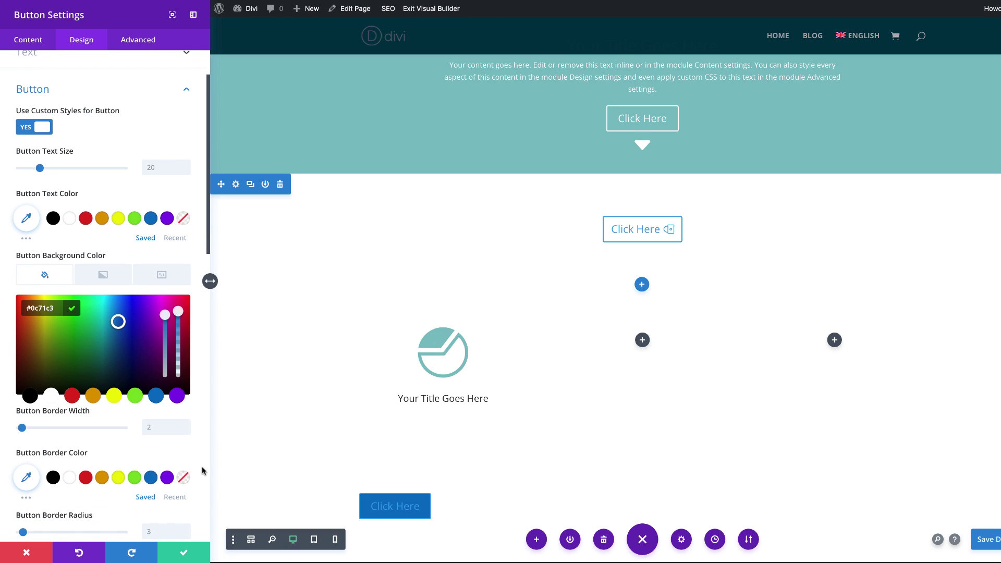
pyautogui.click(159, 428)
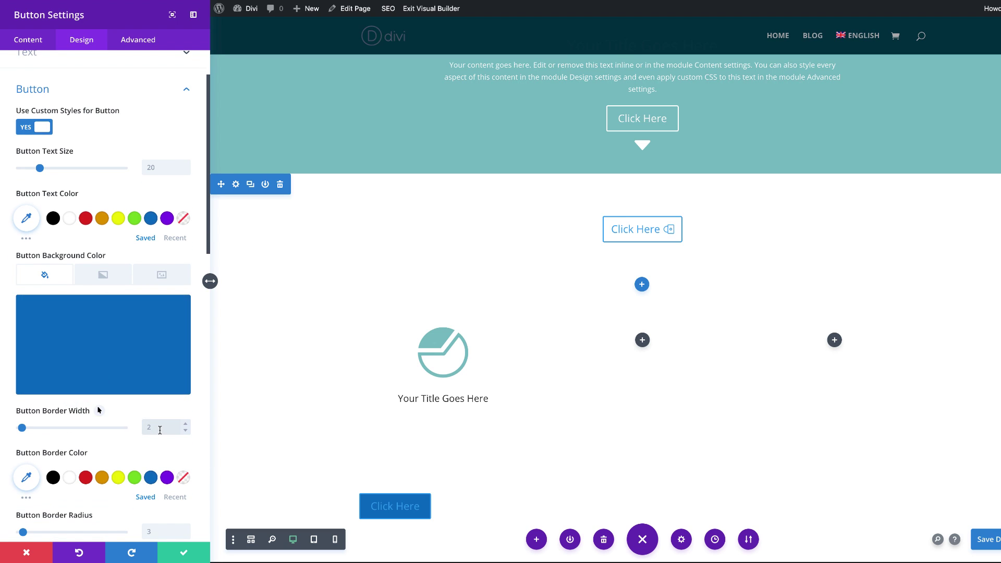
pyautogui.write('0px')
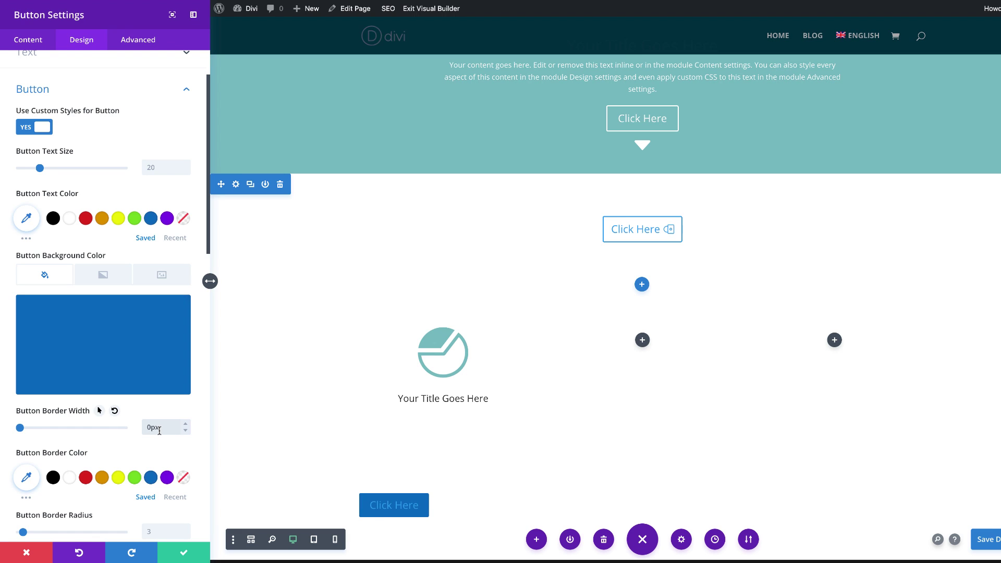
pyautogui.scroll(-1, 158, 431)
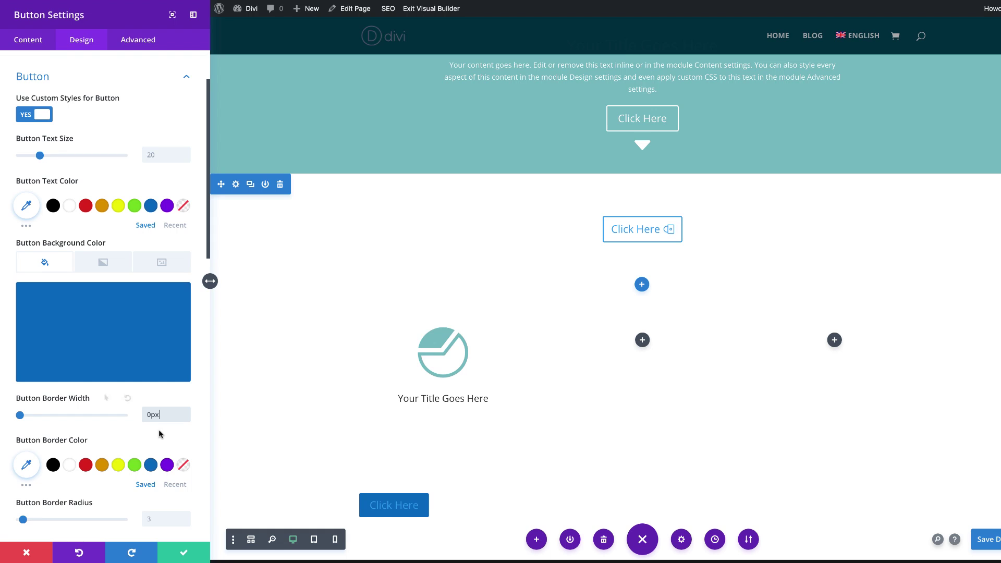
pyautogui.scroll(-3, 178, 428)
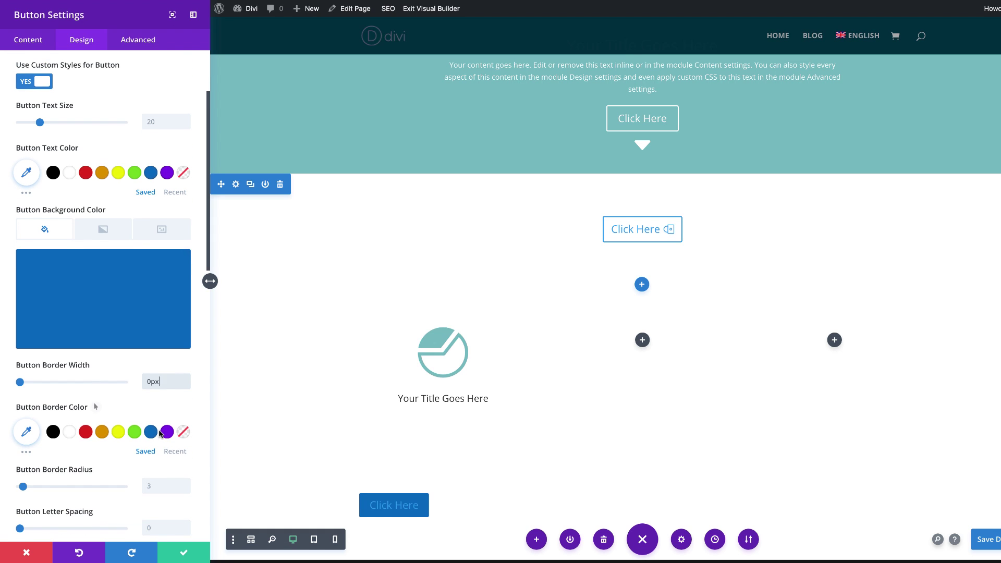
pyautogui.click(71, 430)
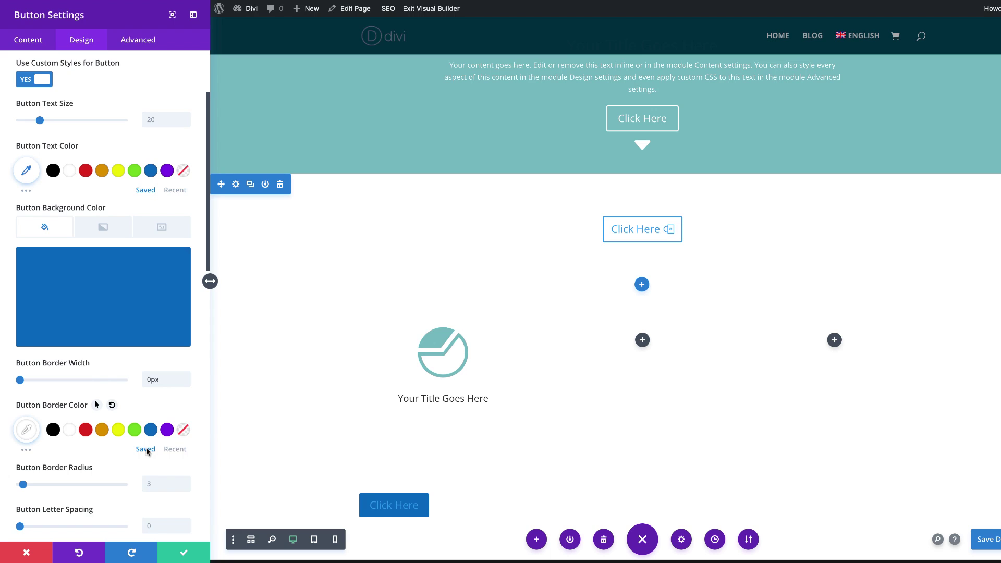
# Step: Set the new button's text color to white
pyautogui.scroll(-3, 146, 448)
pyautogui.click(70, 126)
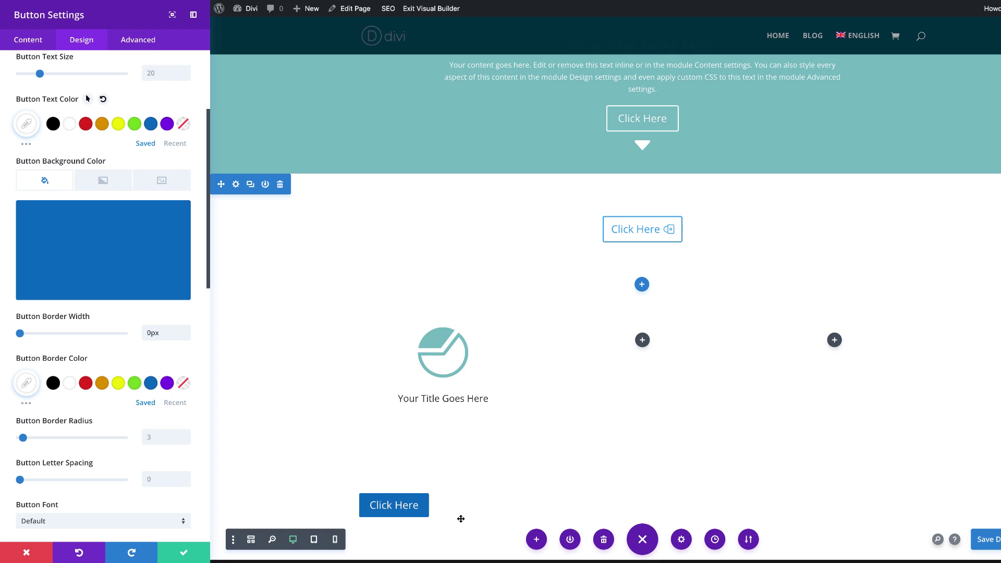
pyautogui.scroll(-1, 460, 519)
pyautogui.scroll(-2, 461, 519)
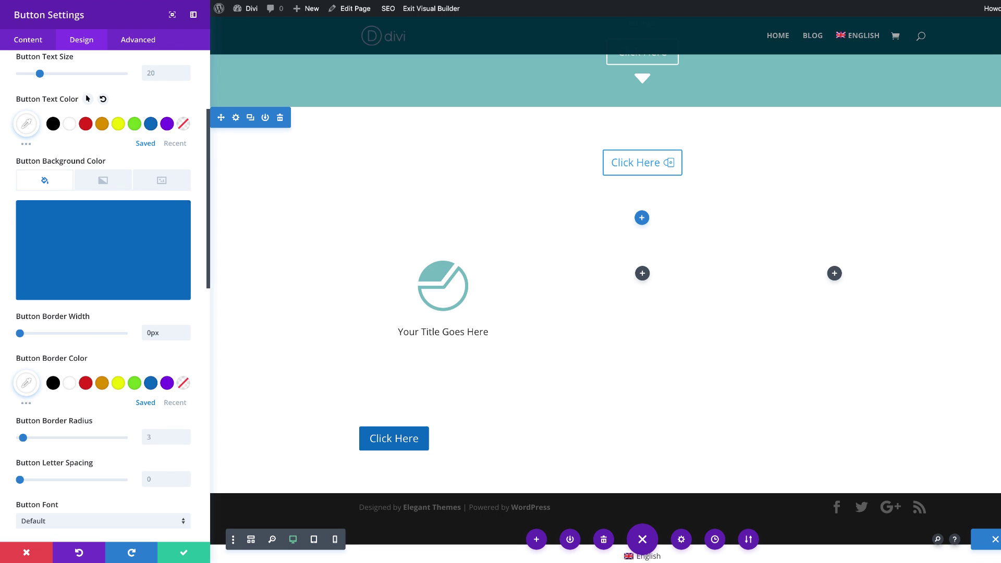
# Step: Assign the CSS class button-text-to-icon to the new blue button
pyautogui.click(139, 42)
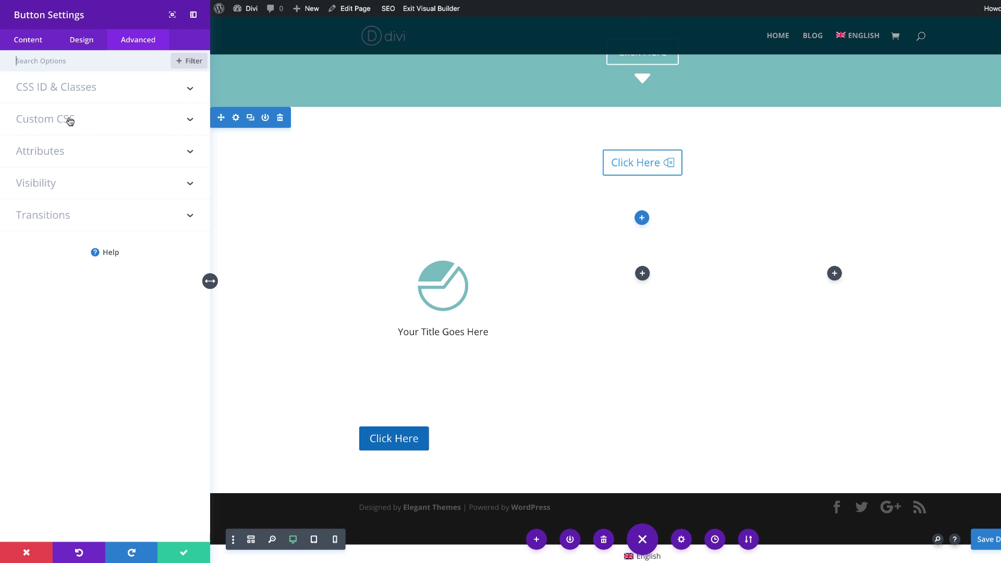
pyautogui.click(68, 91)
pyautogui.click(52, 161)
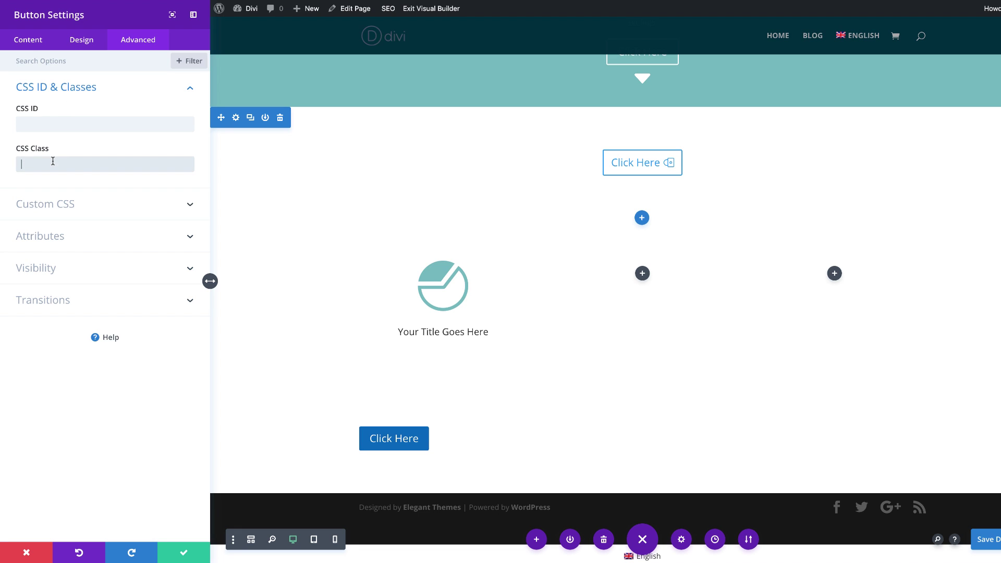
pyautogui.write('button-text-to-icon')
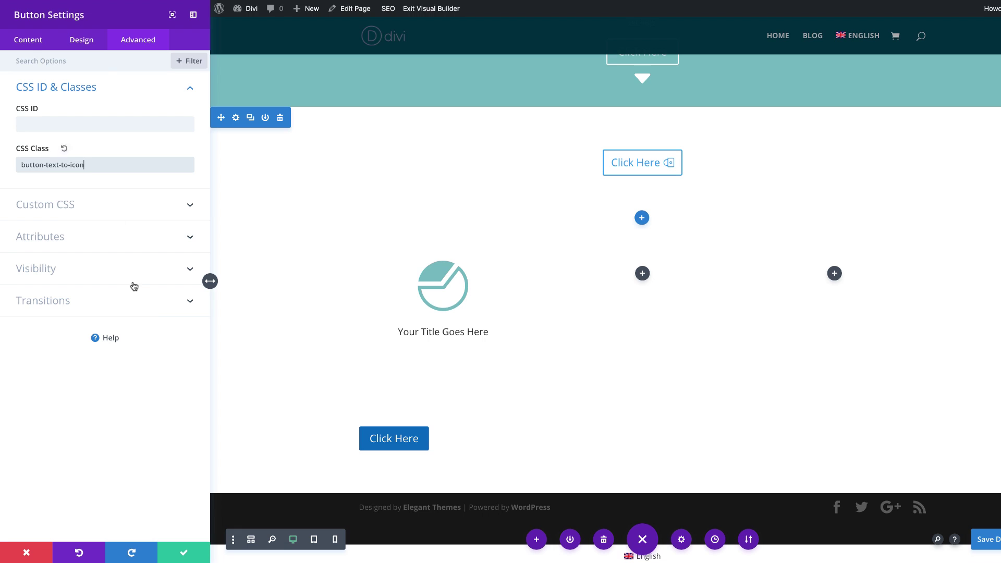
# Step: Center-align the blue button and save its settings
pyautogui.click(79, 46)
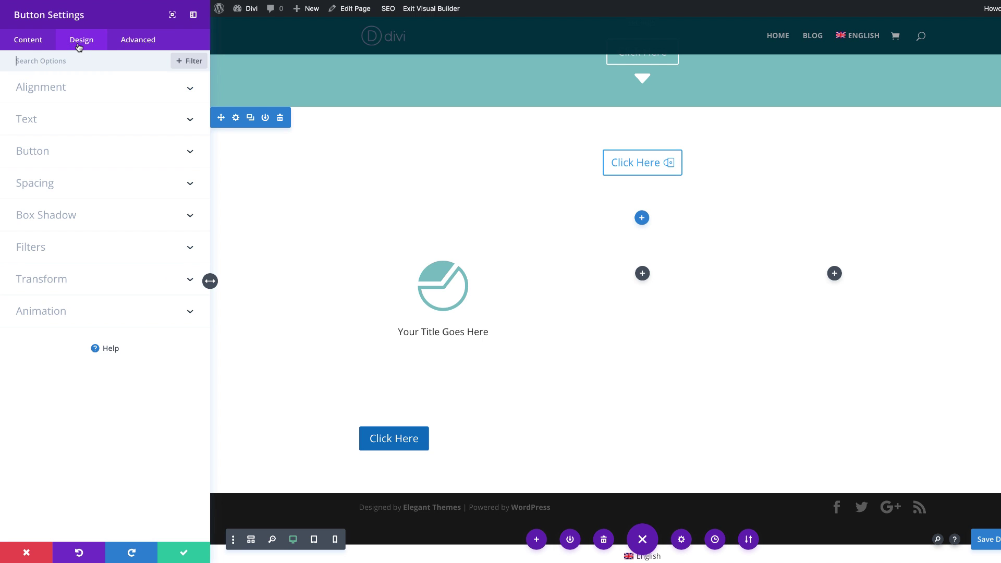
pyautogui.click(58, 91)
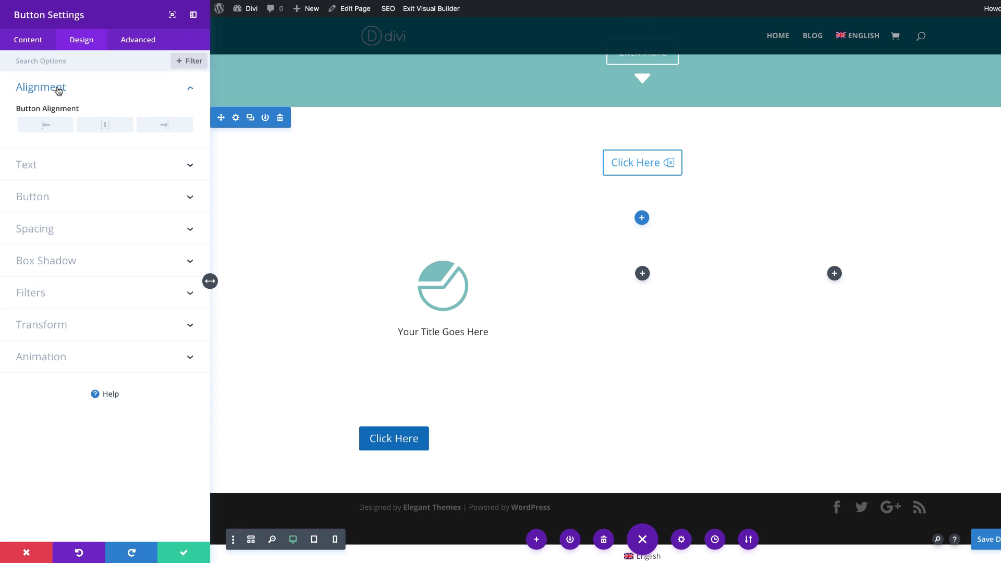
pyautogui.click(105, 125)
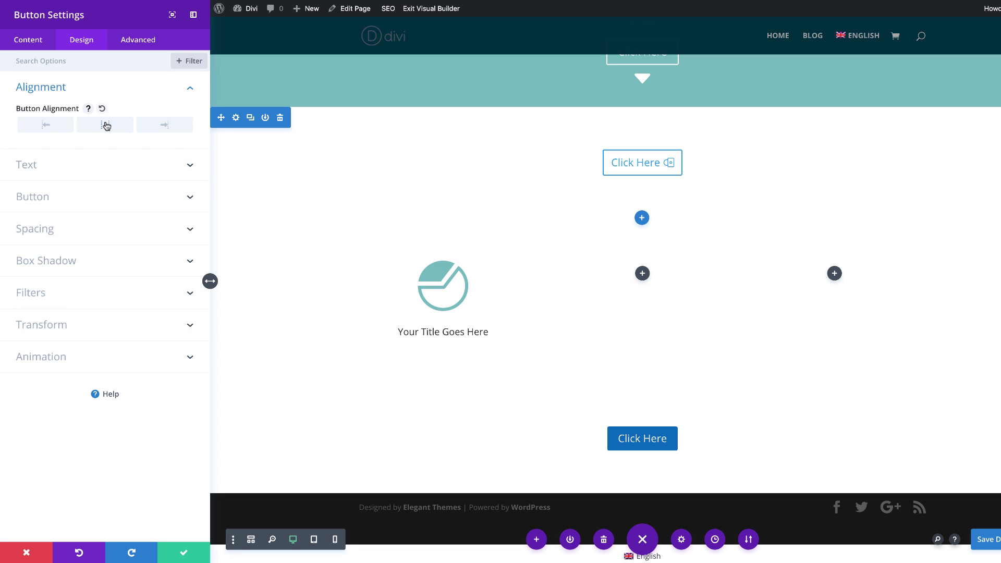
pyautogui.click(190, 552)
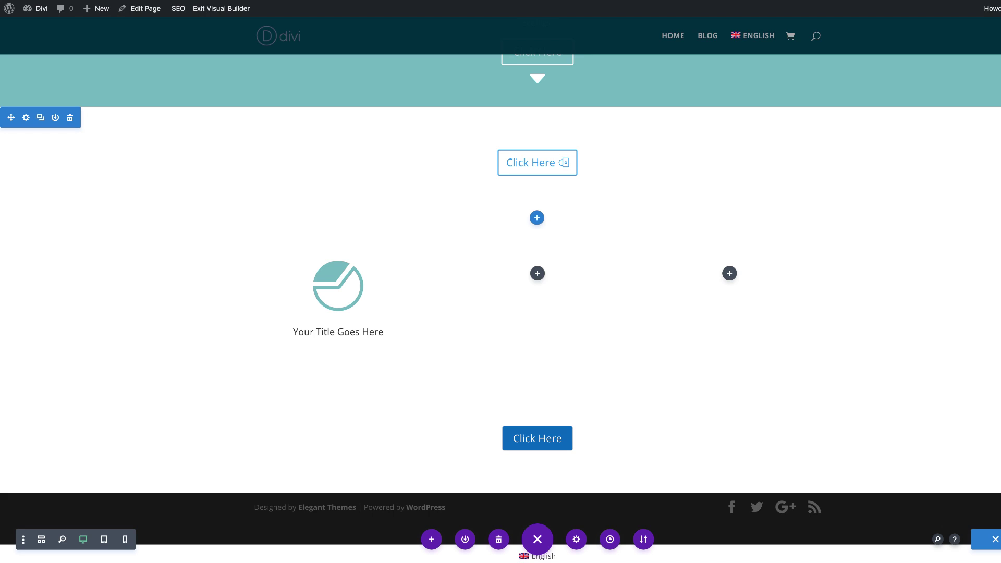
# Step: Append page CSS that covers button text with the icon on hover for button-text-to-icon, with .3s transition and hover scales 1.3 and 1.5, and save
pyautogui.click(576, 540)
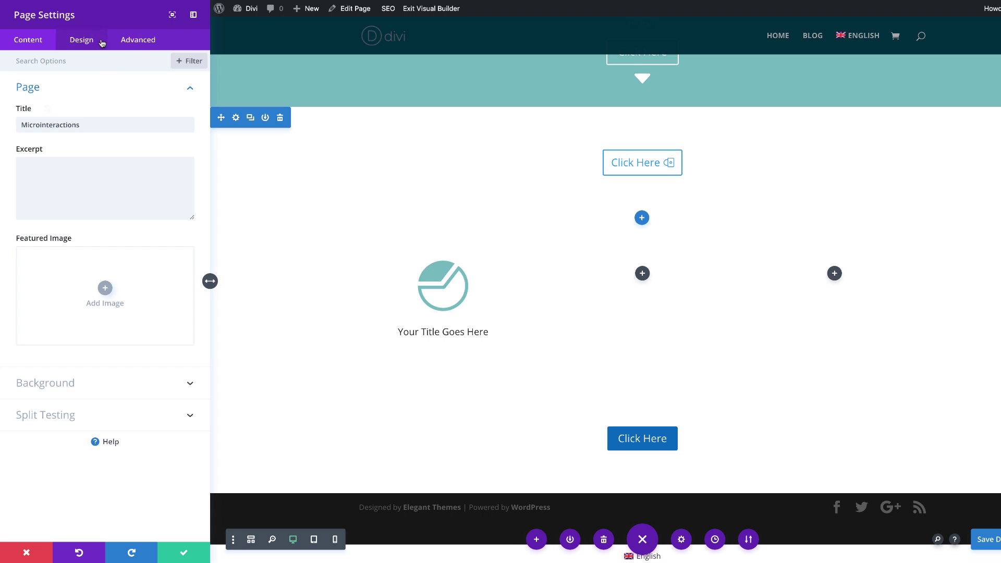
pyautogui.click(148, 43)
pyautogui.click(58, 91)
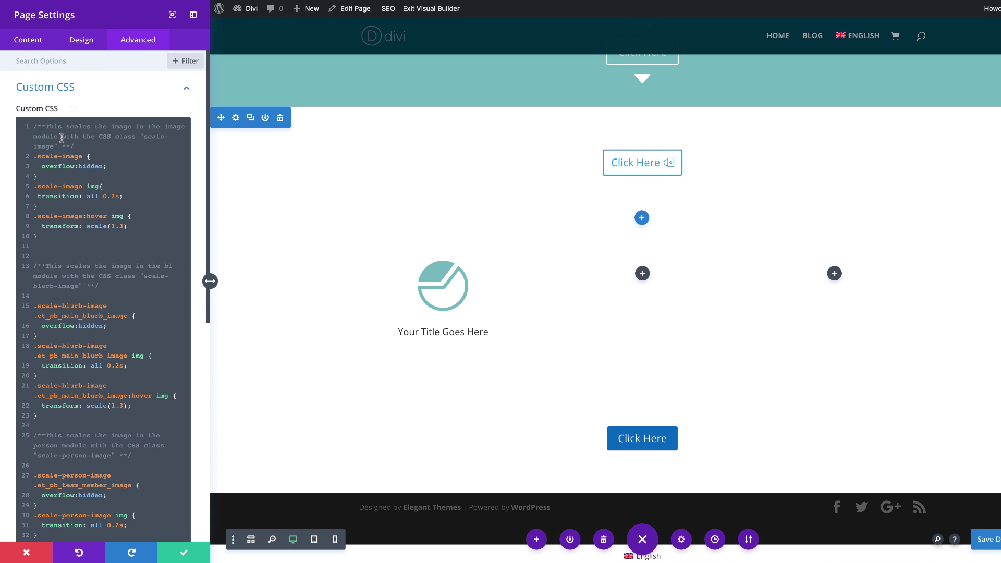
pyautogui.scroll(-10, 116, 370)
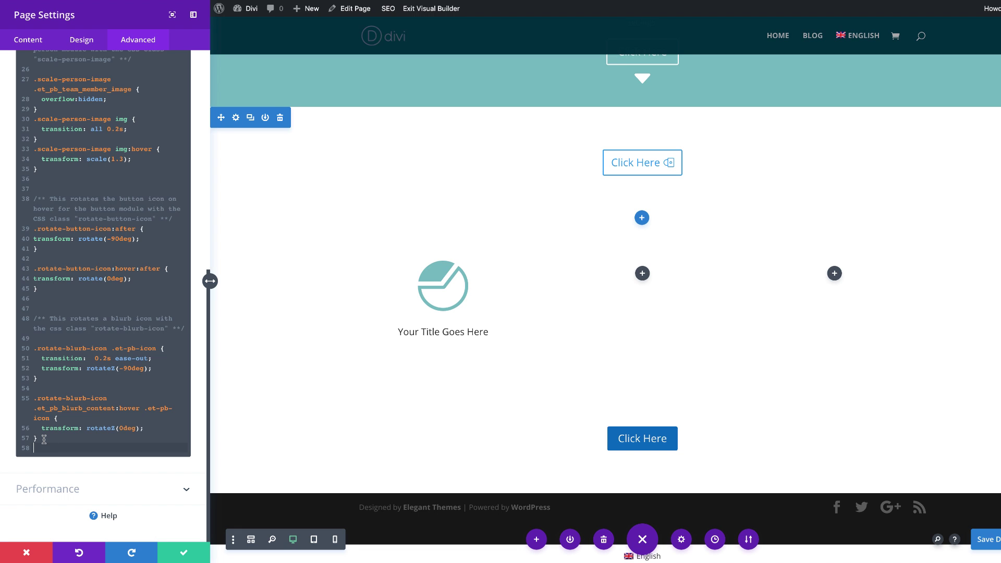
pyautogui.press('Return')
pyautogui.press('Return')
pyautogui.write('/** This styles button to cover button text with icon on hover when button has class "button-text-to-icon" **/  body #page-container .et_pb_button.button-text-to-icon:after {   width: 1em;   transition: all .3s !important;   margin-left: 0;   border-left: 1px solid #dddddd;   left: calc(100% - 1em); }  body #page-container .et_pb_button.button-text-to-icon:hover:after {   border-left: 1px solid transparent;   left: calc(50% - 0.5em);   transform: scale(1.3); }  body #page-container .et_pb_button:hover:after {     color: #ffffff;     margin-left: 0px;     left: 0;     width: 100%;     text-align: center;     transform: scale(1.5); }')
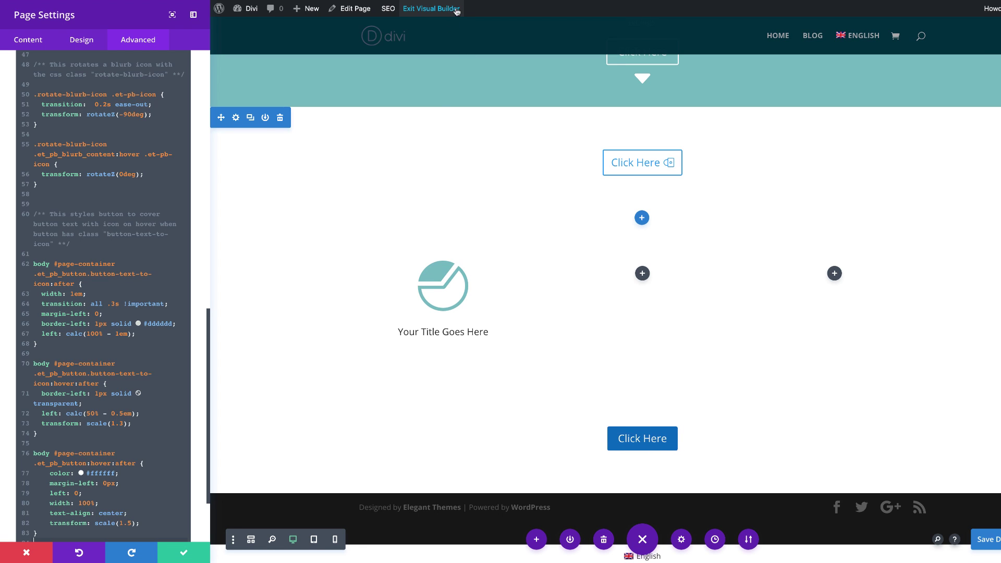
pyautogui.scroll(-3, 154, 464)
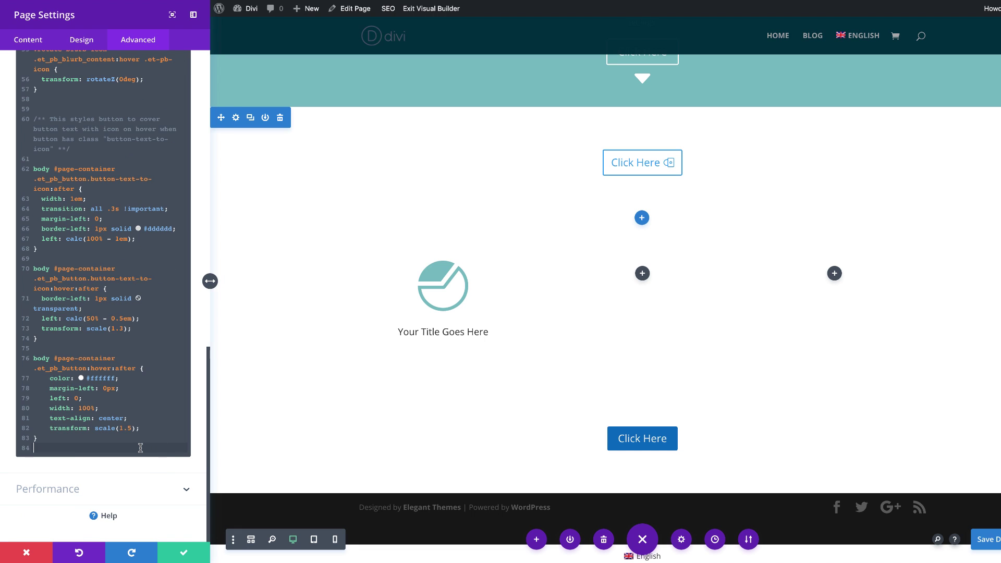
pyautogui.press('Return')
pyautogui.press('Return')
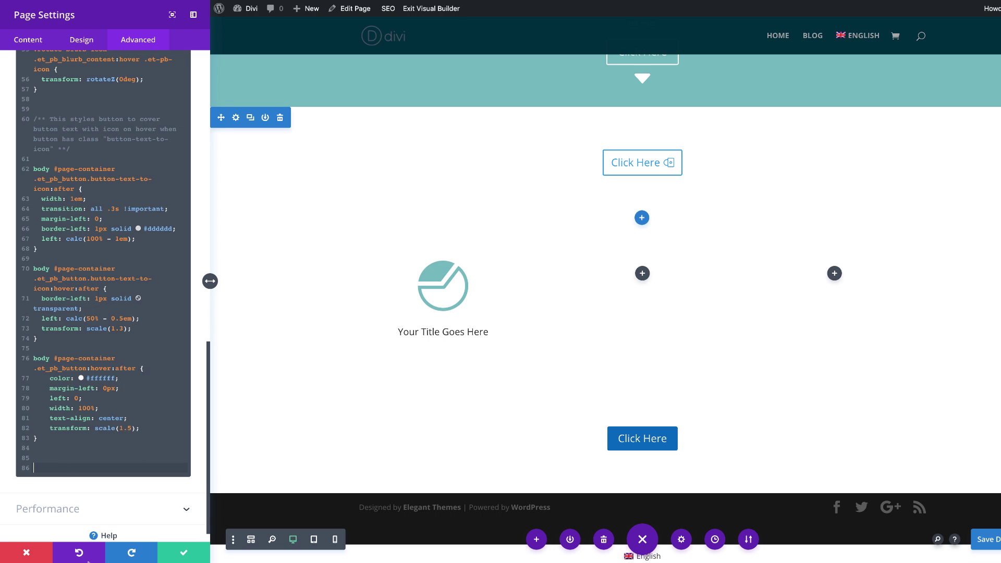
pyautogui.click(184, 553)
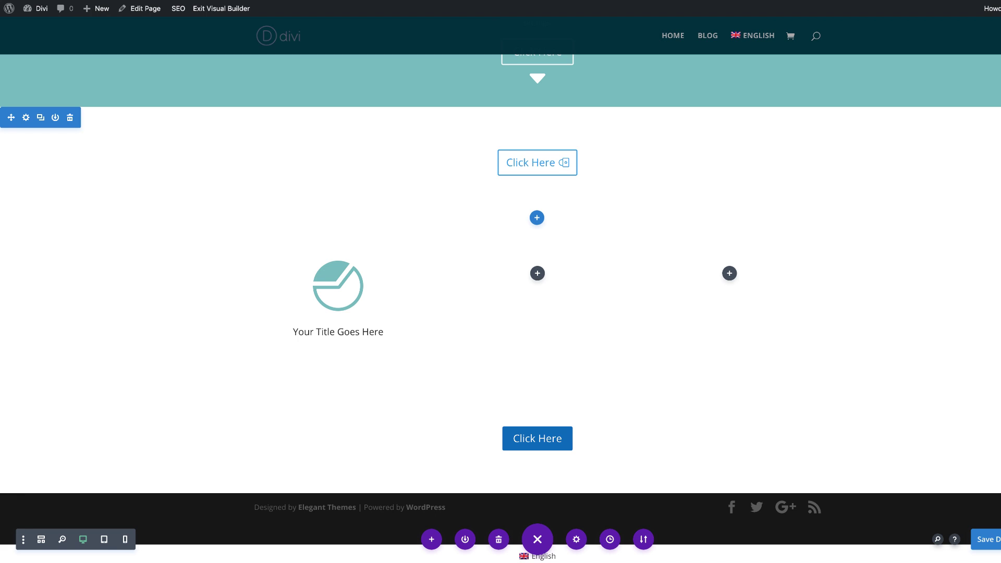
# Step: Add a regular section with a three-equal-column row below the blue button's section
pyautogui.scroll(-1, 649, 399)
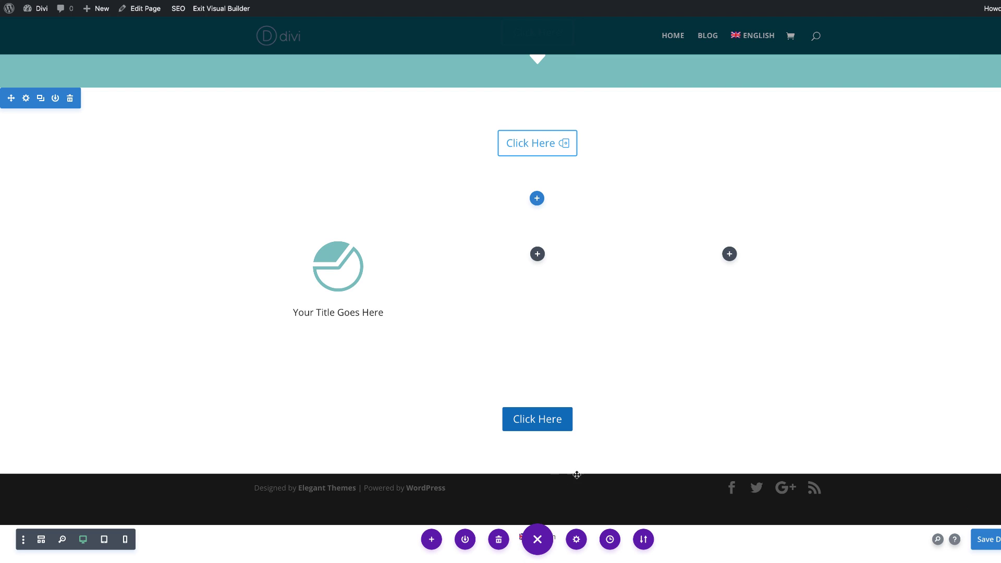
pyautogui.click(537, 473)
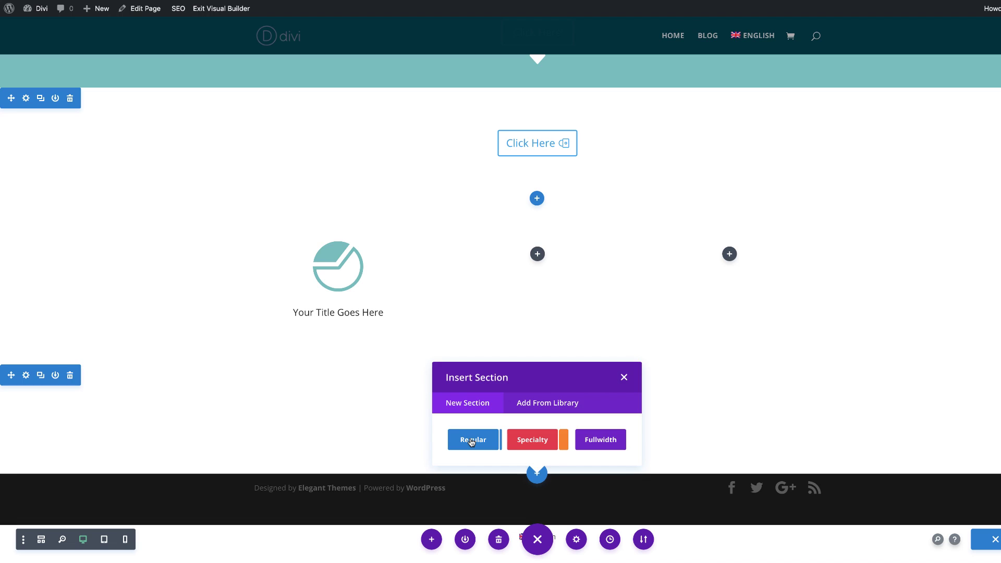
pyautogui.click(471, 439)
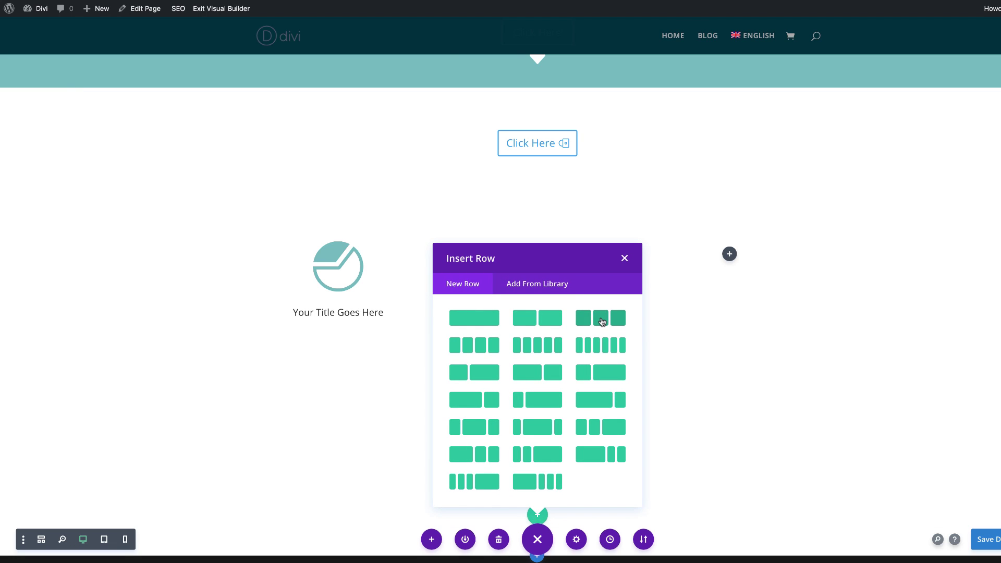
pyautogui.click(601, 319)
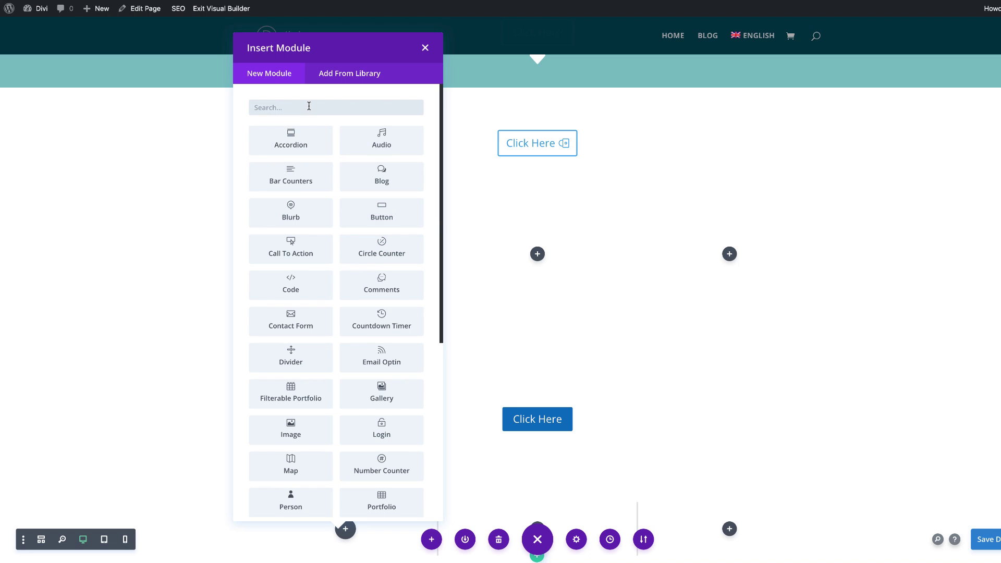
# Step: Insert an Image module in the row's first column, using the photo of two white vases with a green branch
pyautogui.click(309, 106)
pyautogui.write('imag')
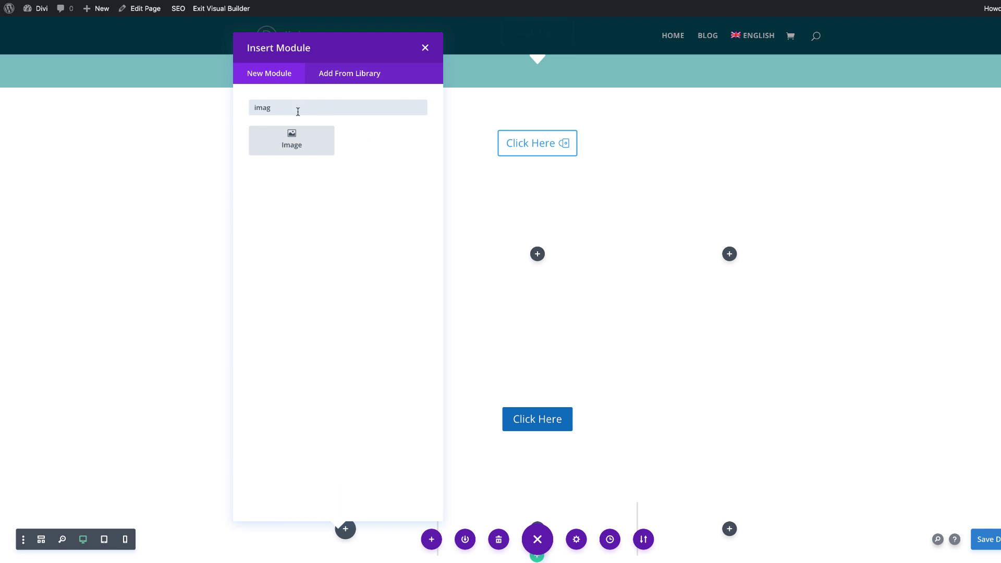
pyautogui.click(290, 138)
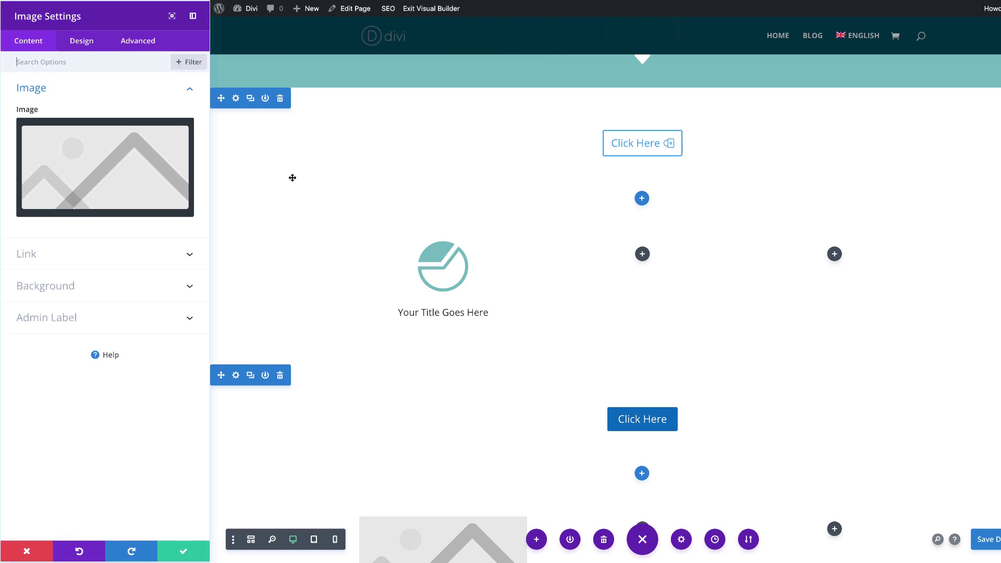
pyautogui.click(190, 197)
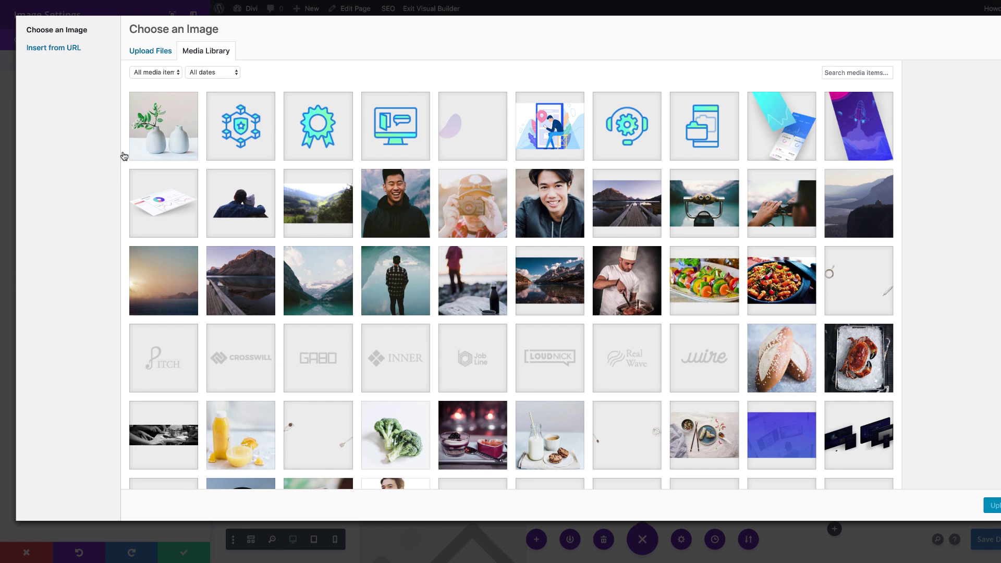
pyautogui.click(178, 129)
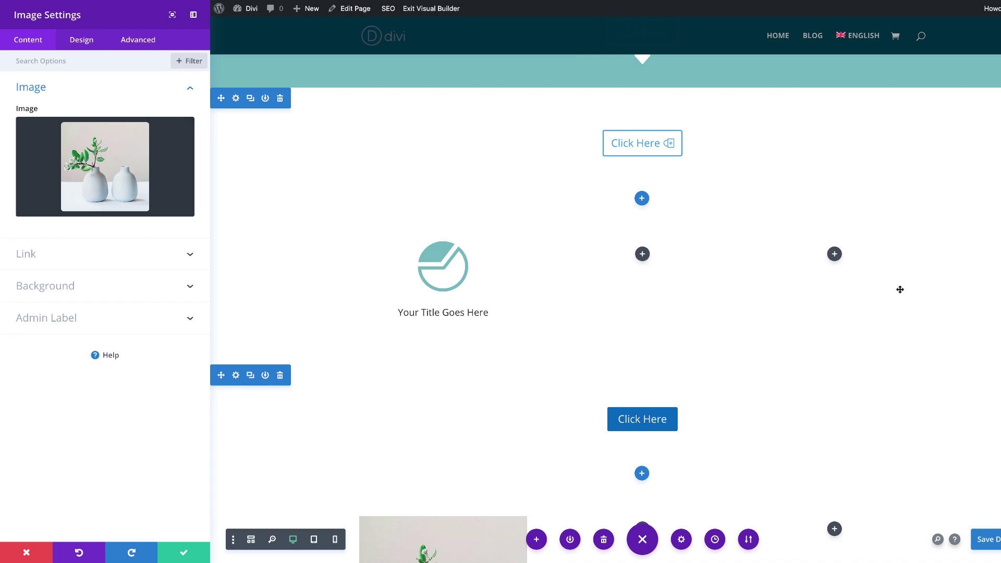
# Step: Give the image's main element the default custom CSS "transform: perspective(700px) rotateY(45deg); transition: all .2s;"
pyautogui.scroll(-5, 900, 290)
pyautogui.click(134, 42)
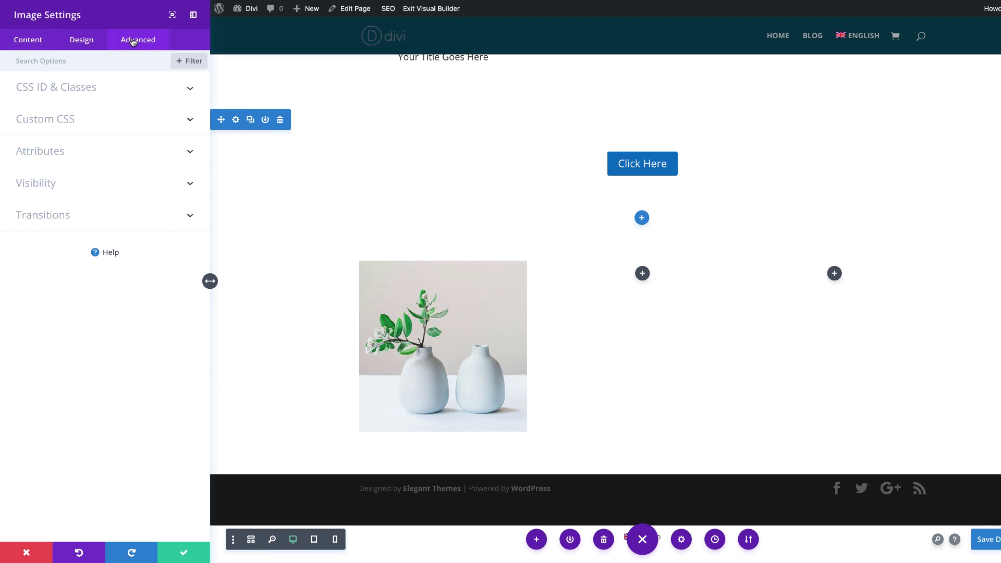
pyautogui.click(60, 123)
pyautogui.click(74, 245)
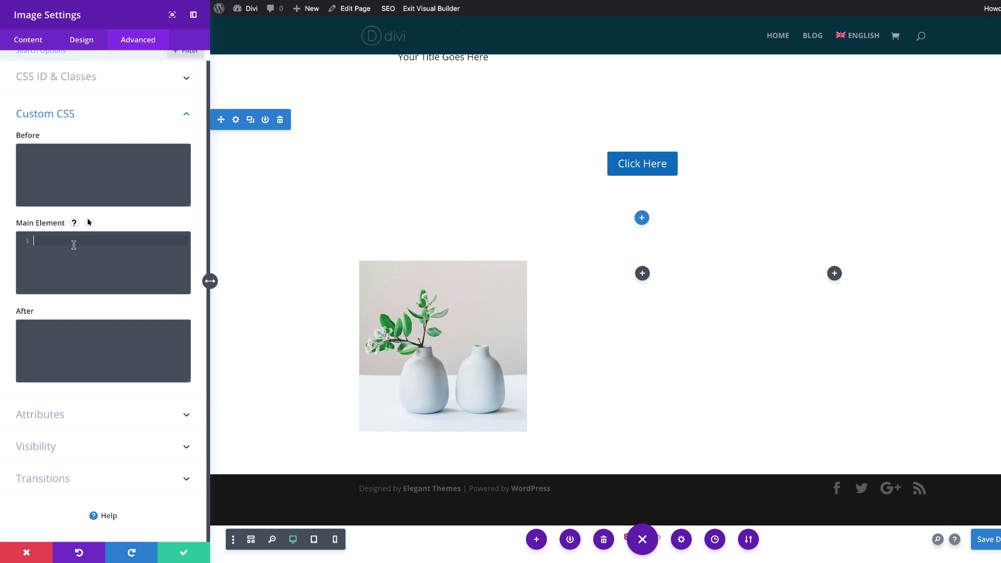
pyautogui.write('transform: perspective(700px) rotateY(45deg); transition: all .2s;')
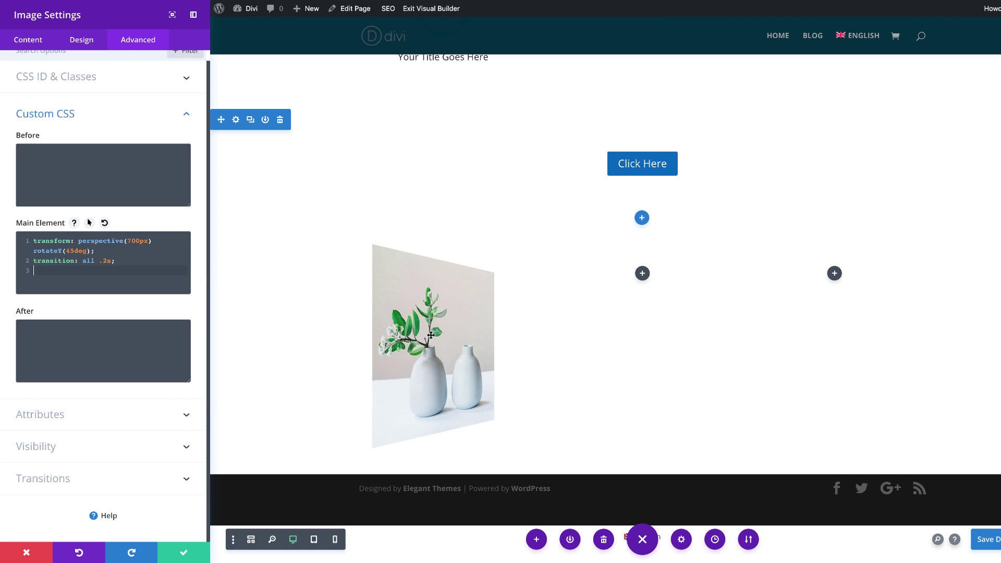
# Step: Enable the hover state for the image's main element CSS and set it to "transform: perspective(700px) rotateY(0deg);"
pyautogui.click(90, 223)
pyautogui.click(145, 253)
pyautogui.write('transform: perspective(700px) rotateY(0deg);')
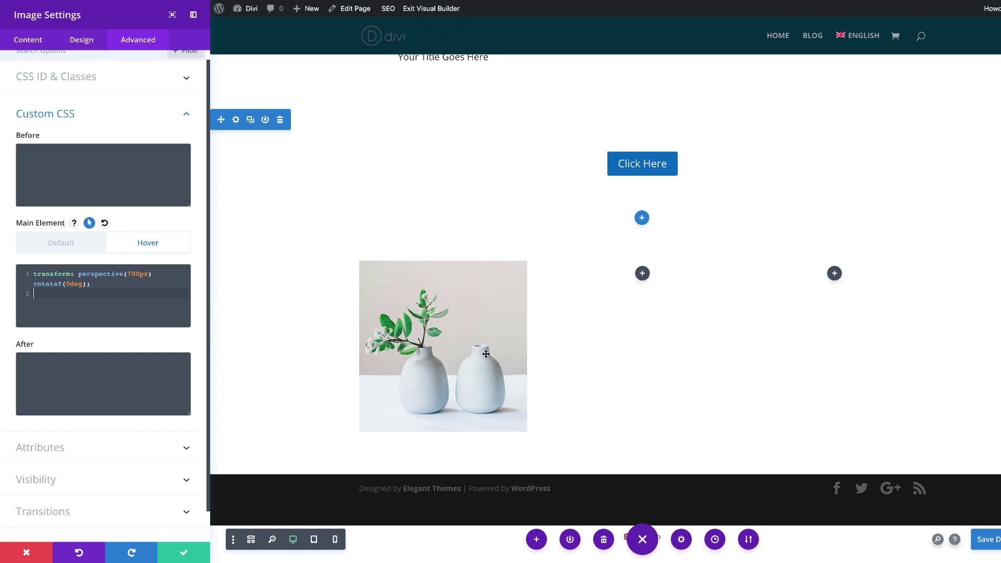
# Step: Alternate between the default and hover states of the image's main element CSS to preview the rotation effect
pyautogui.click(98, 249)
pyautogui.click(138, 243)
pyautogui.click(97, 249)
pyautogui.click(157, 250)
pyautogui.click(85, 253)
pyautogui.click(163, 252)
pyautogui.click(89, 250)
pyautogui.click(139, 249)
pyautogui.click(91, 252)
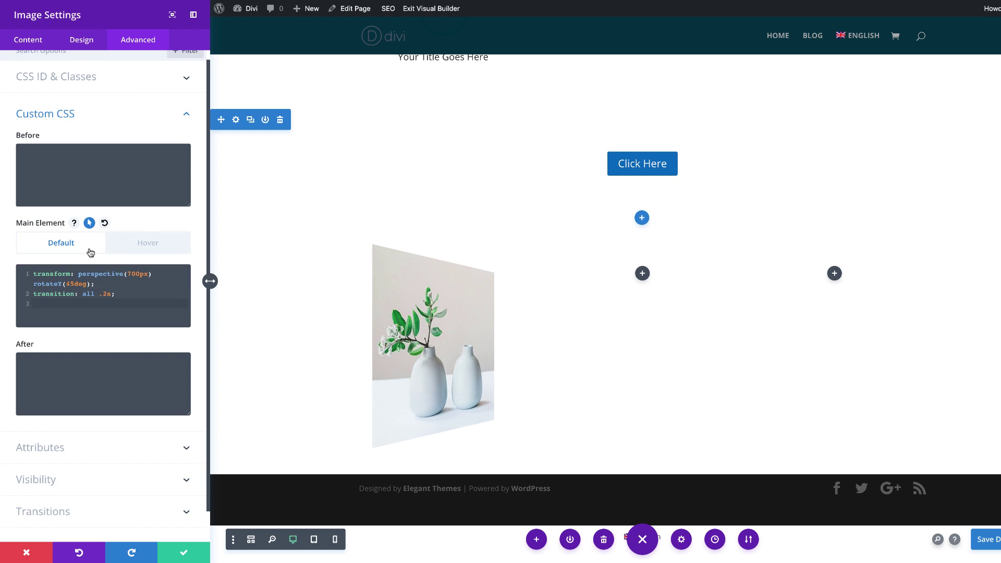
# Step: Save the image settings and place copies of the image module in the second and third columns
pyautogui.click(186, 554)
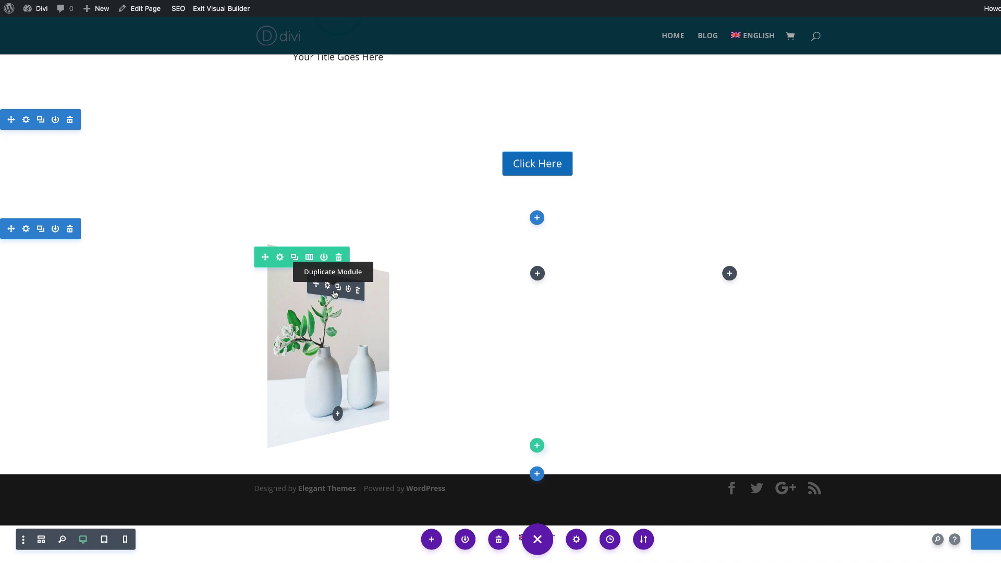
pyautogui.hotkey('ctrl', 'v')
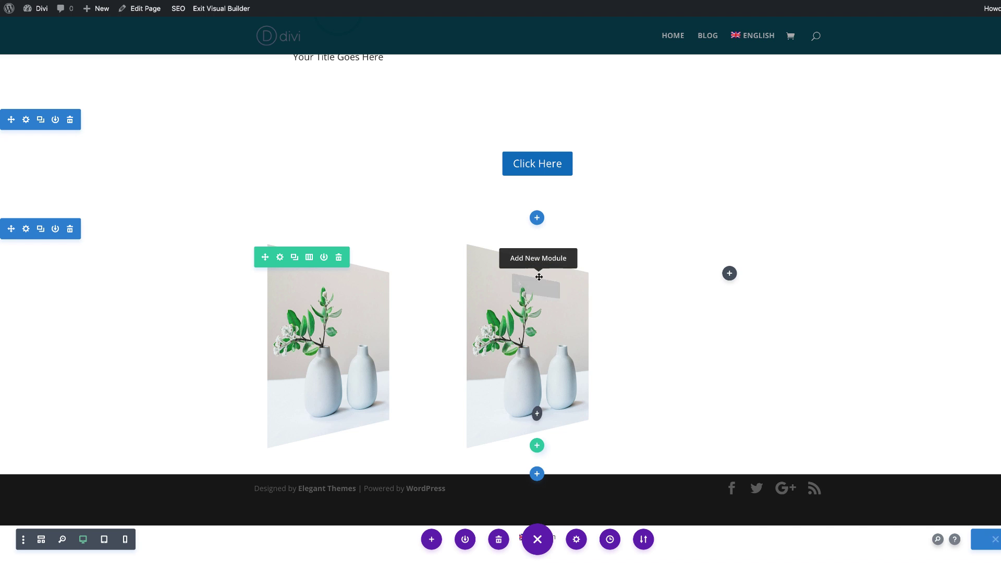
pyautogui.hotkey('ctrl', 'v')
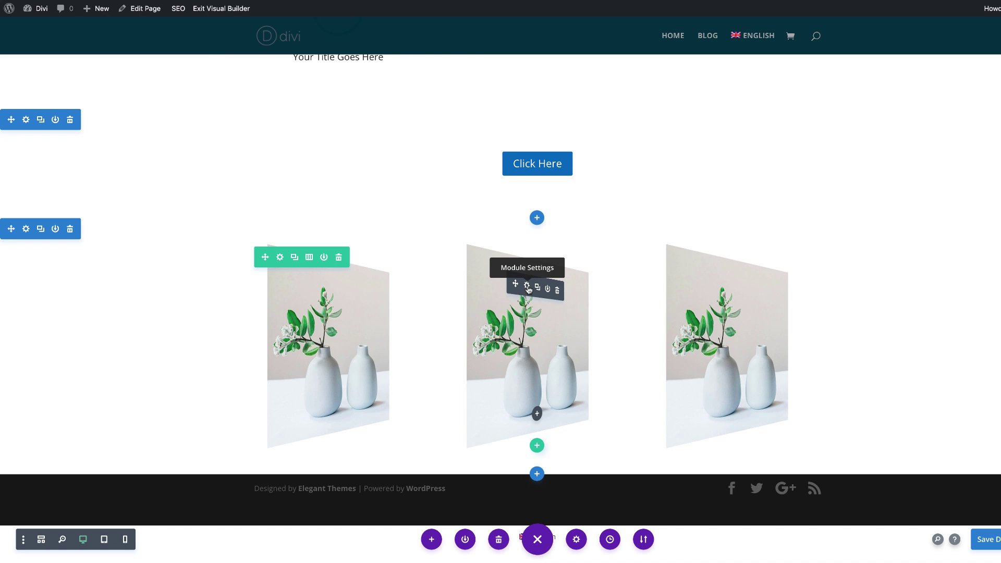
# Step: Replace the middle image's default main element CSS with "transform: perspective(700px) rotateX(45deg); transition: all .2s;"
pyautogui.click(526, 287)
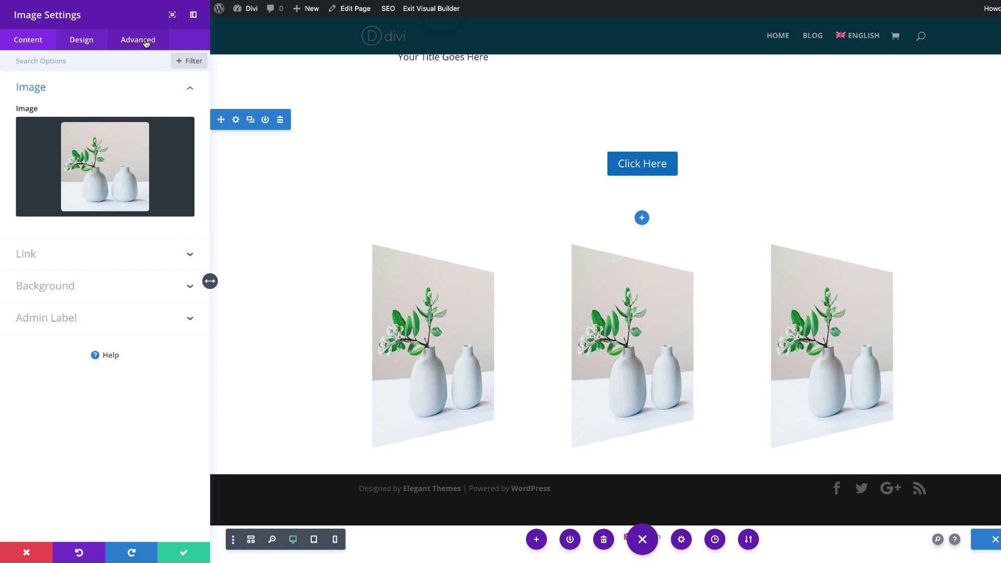
pyautogui.click(138, 40)
pyautogui.click(62, 123)
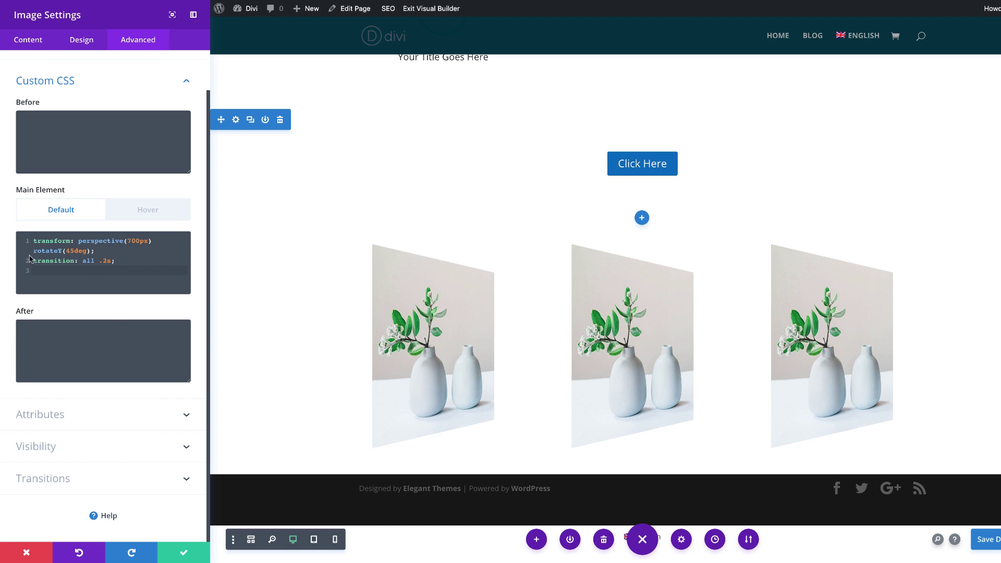
pyautogui.click(137, 262)
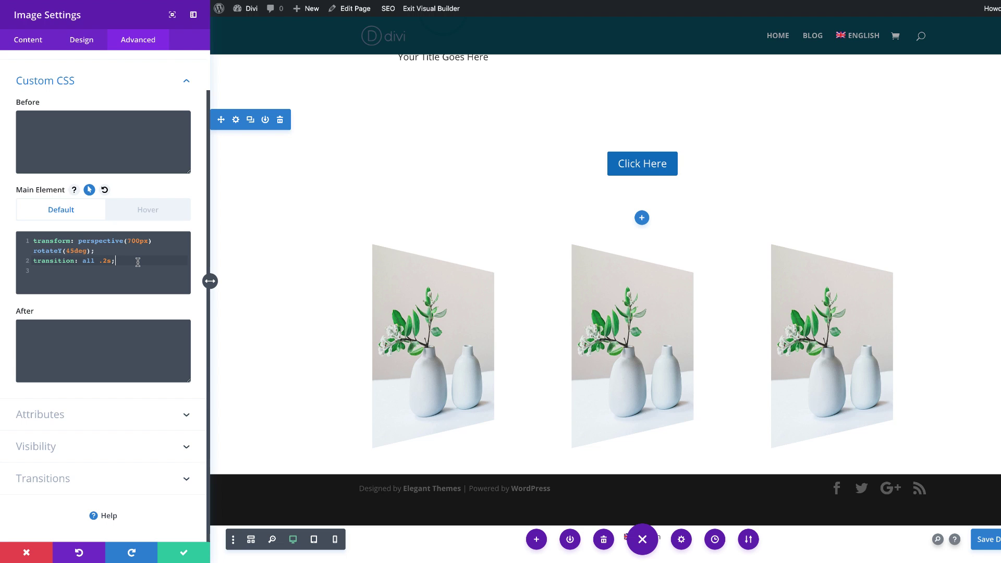
pyautogui.press('super+a')
pyautogui.press('BackSpace')
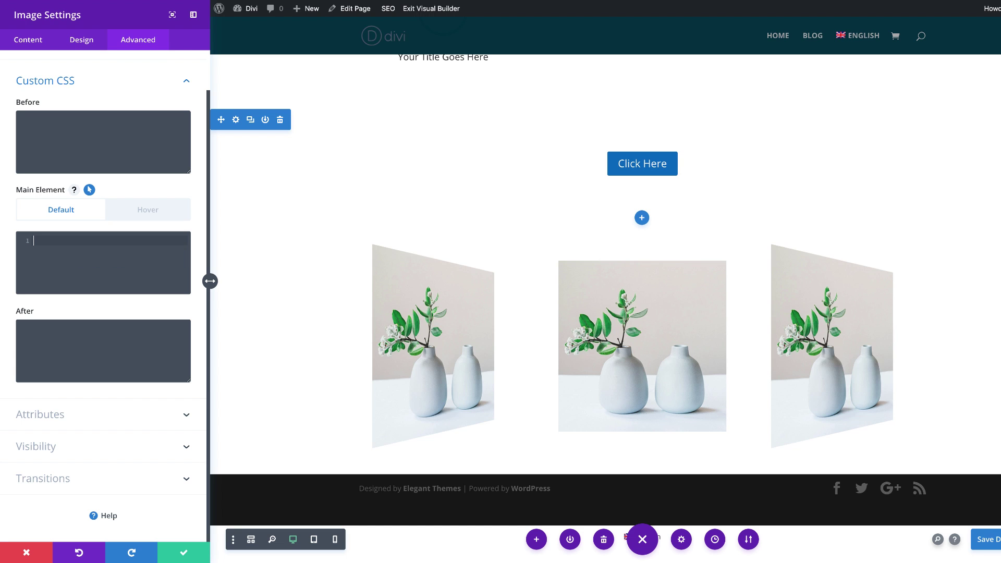
pyautogui.press('super+z')
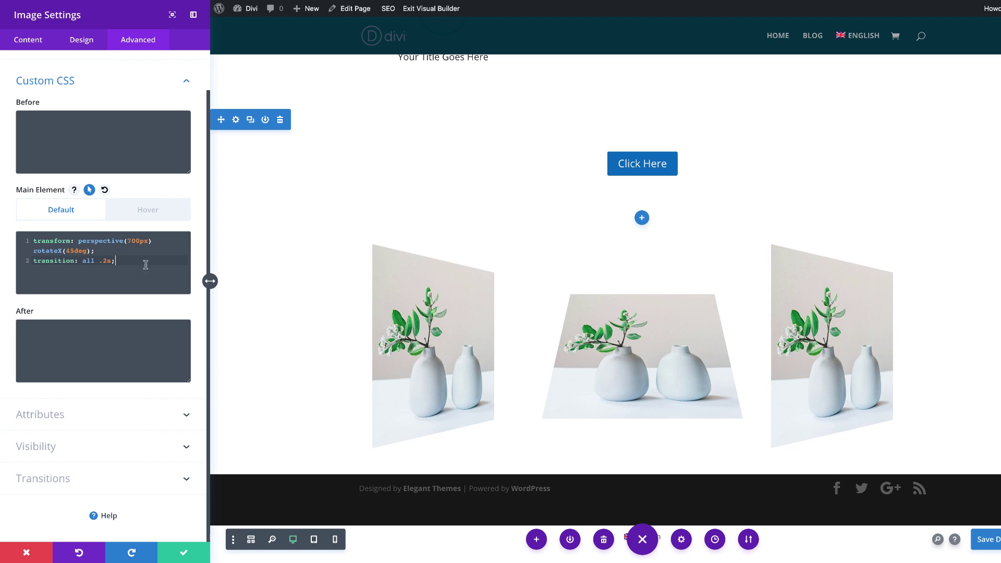
# Step: Set the middle image's hover main element CSS to "transform: perspective(700px) rotateX(0deg);", preview both states and save the image settings
pyautogui.click(136, 210)
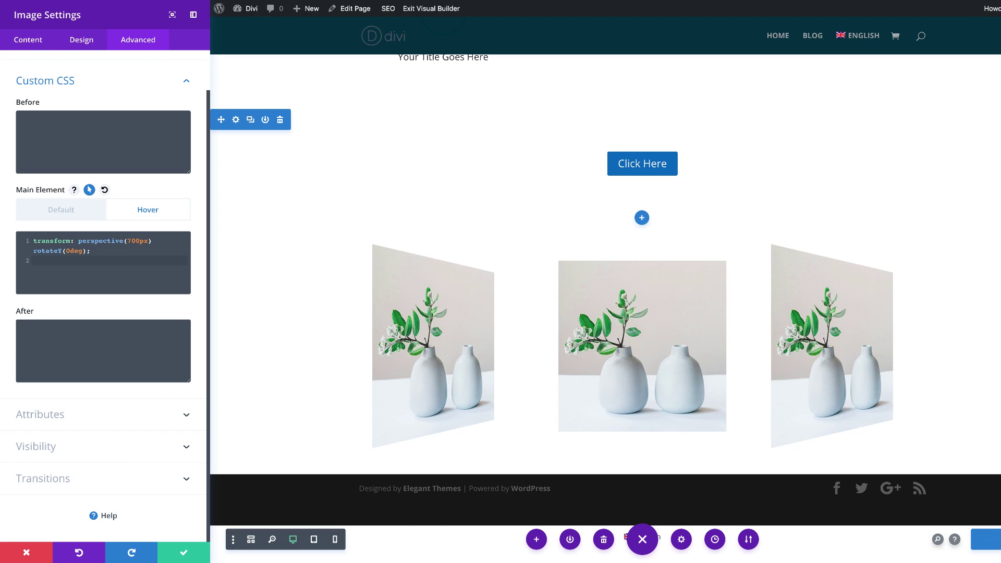
pyautogui.click(115, 254)
pyautogui.click(65, 211)
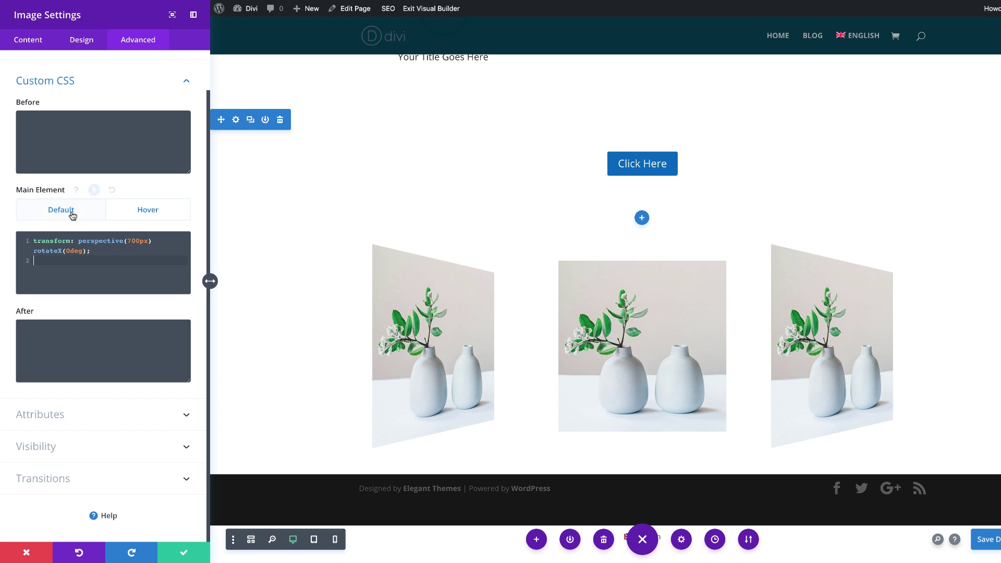
pyautogui.click(116, 209)
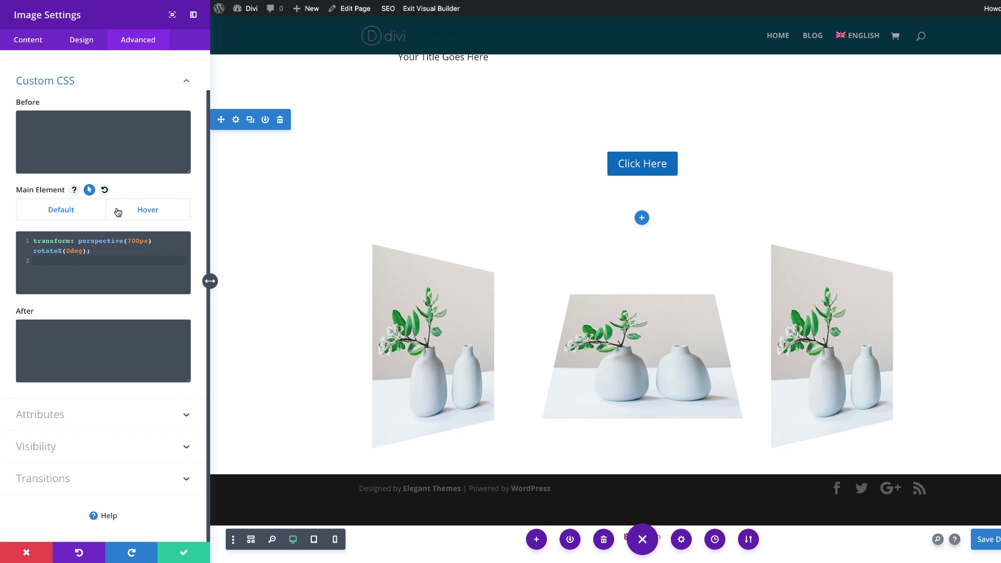
pyautogui.click(76, 211)
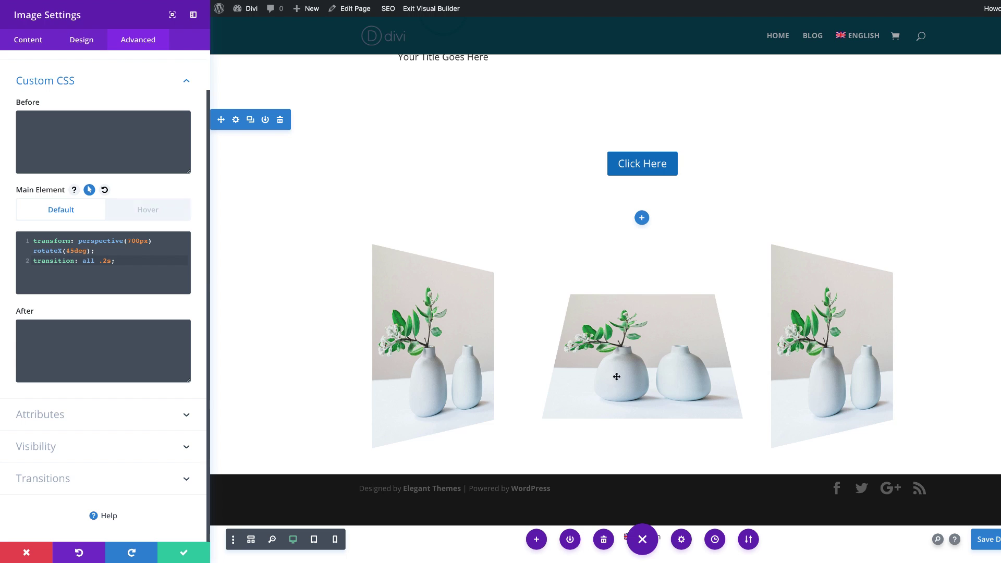
pyautogui.click(183, 552)
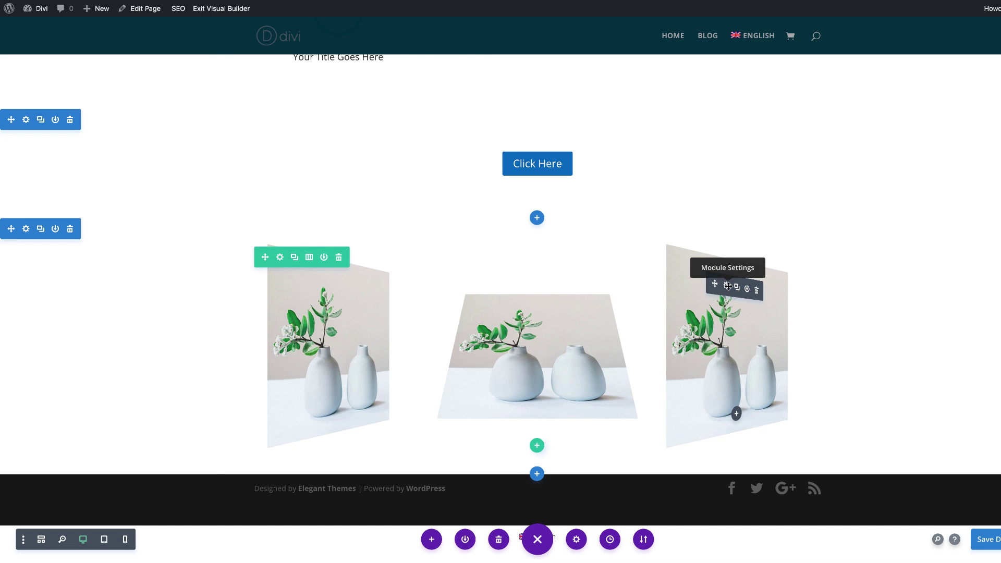
# Step: Change the third image's default main element CSS rotation to rotateY(-45deg)
pyautogui.click(726, 286)
pyautogui.click(137, 40)
pyautogui.click(61, 124)
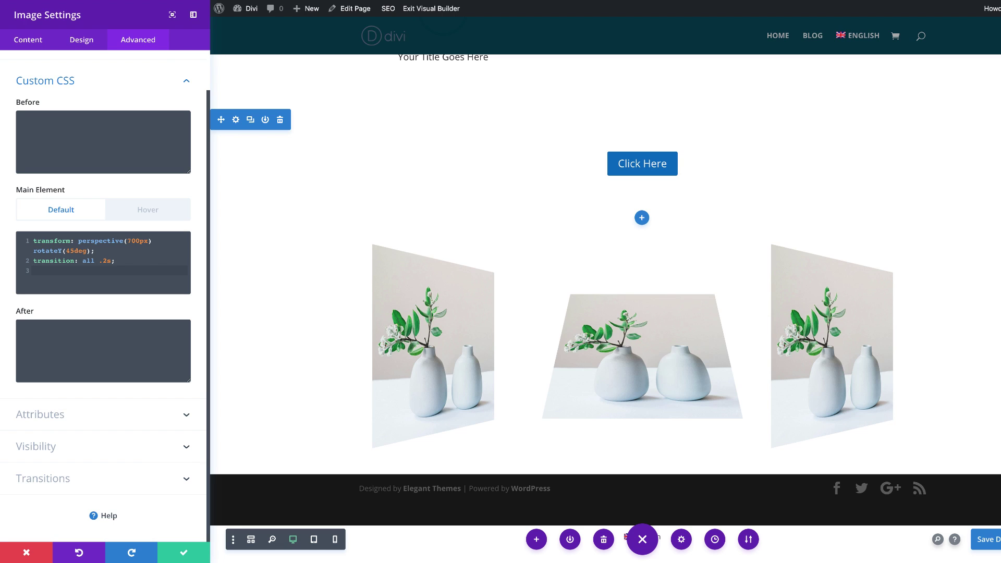
pyautogui.click(65, 250)
pyautogui.write('-')
pyautogui.click(39, 271)
# Step: Check the hover state of the third image's main element CSS and save the image settings
pyautogui.click(147, 210)
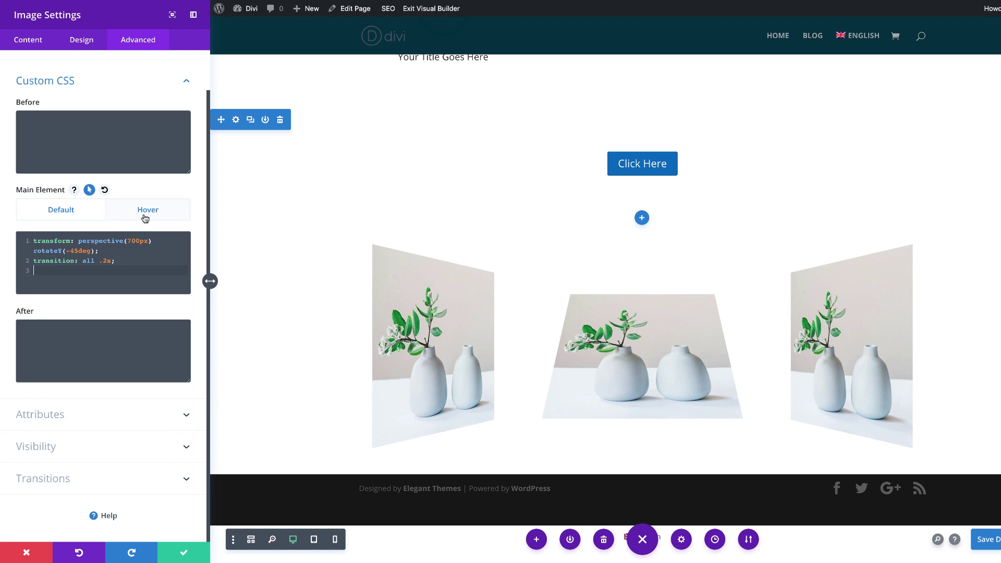
pyautogui.hotkey('ctrl', 's')
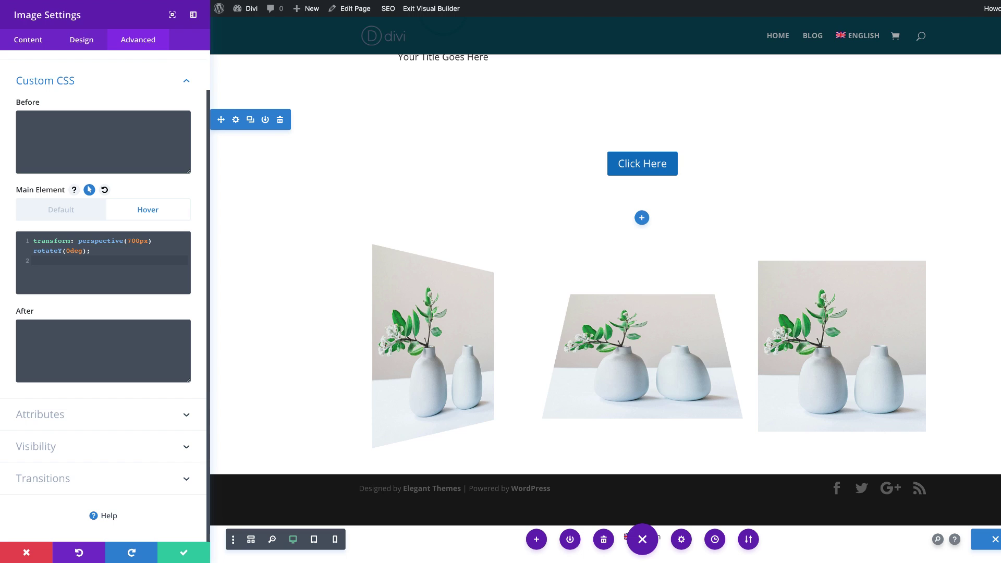
pyautogui.click(98, 252)
pyautogui.hotkey('ctrl', 'a')
pyautogui.press('Right')
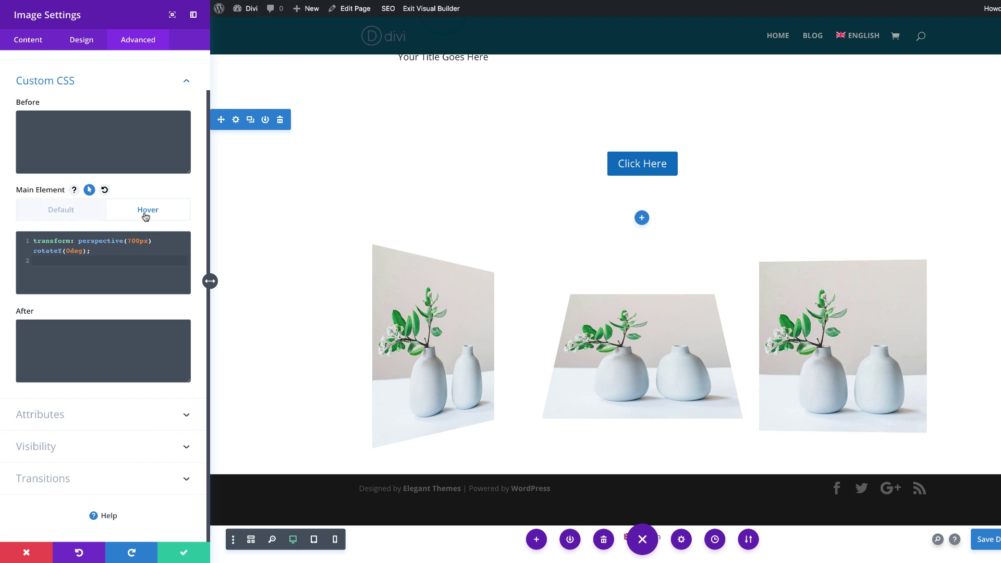
pyautogui.click(184, 552)
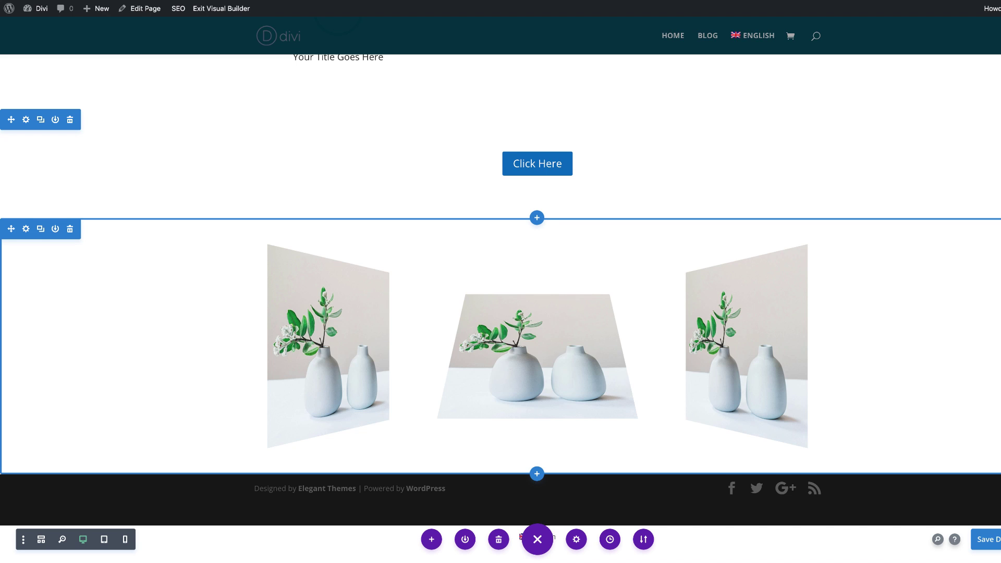
# Step: Add a regular section below the images with a single-column row containing a Button module
pyautogui.click(537, 473)
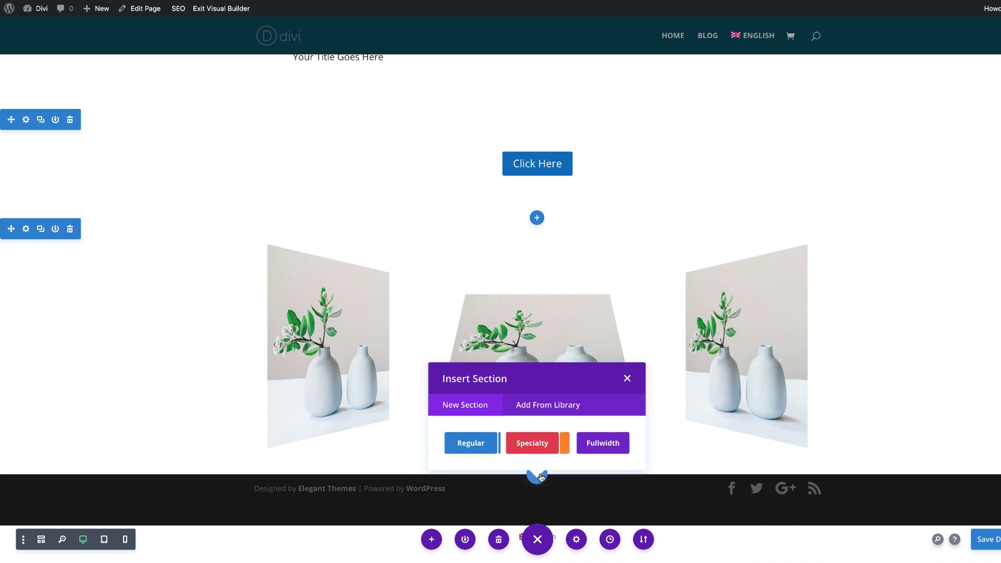
pyautogui.click(474, 444)
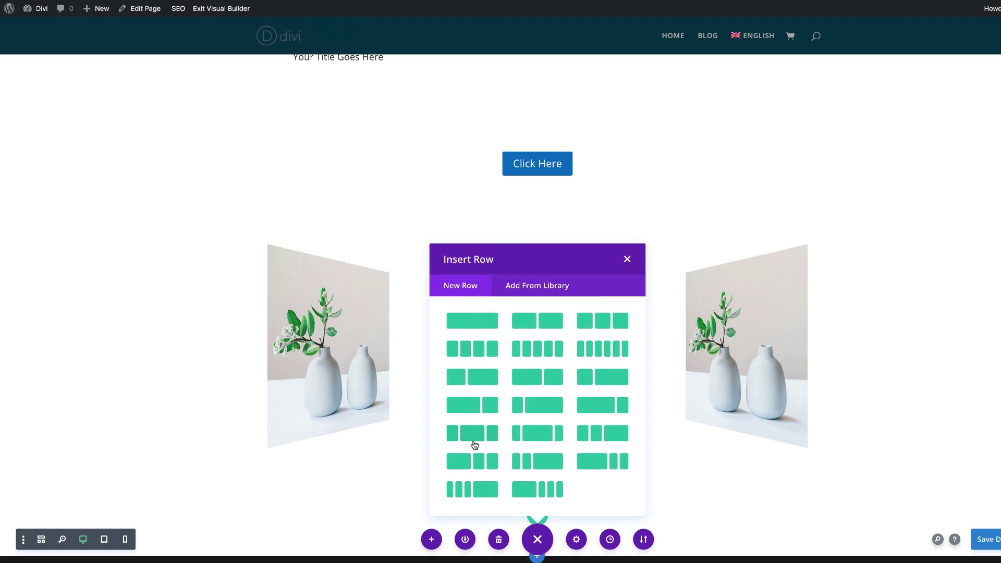
pyautogui.click(492, 326)
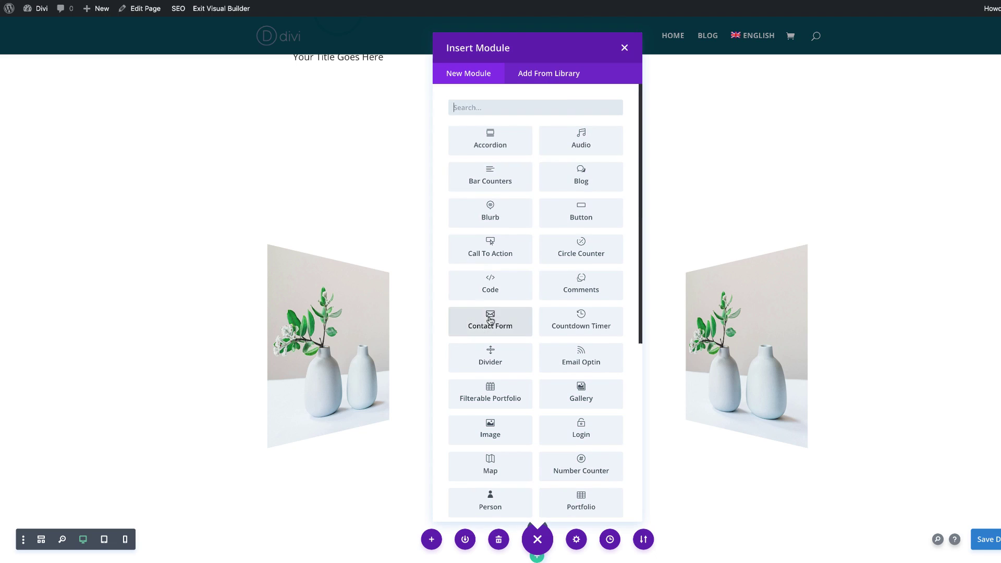
pyautogui.write('butto')
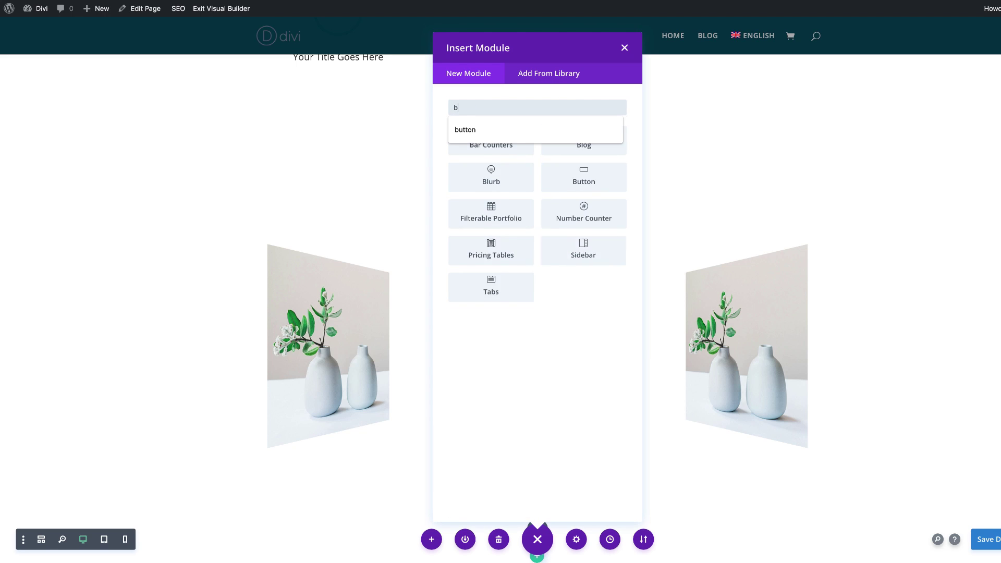
pyautogui.click(529, 129)
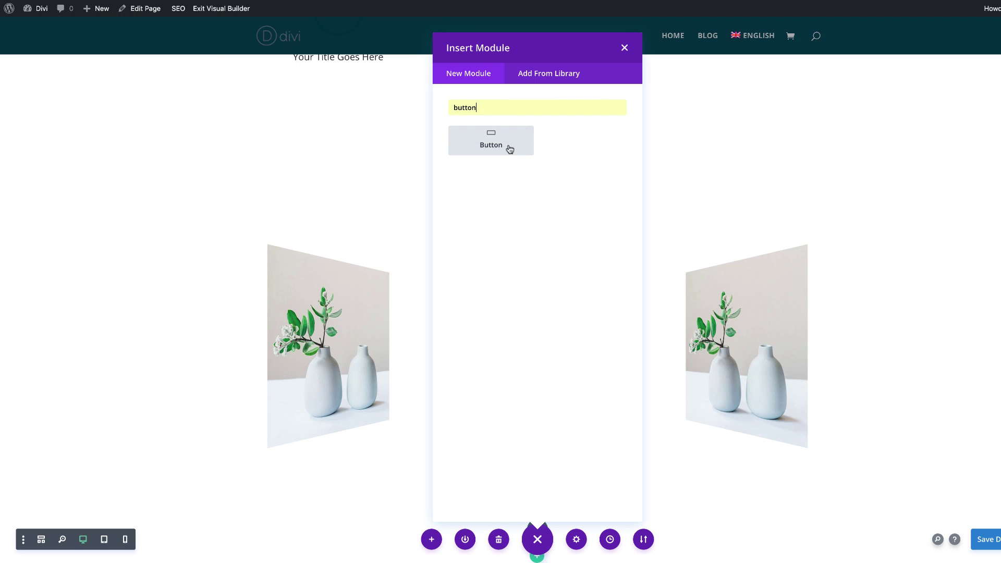
pyautogui.click(506, 146)
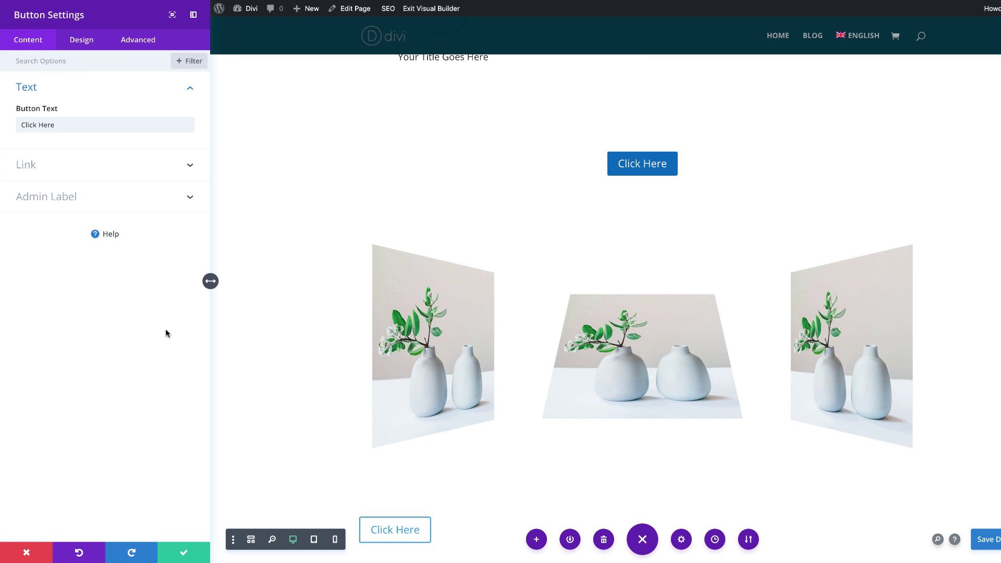
# Step: Set the new button's text to "Download" and align the button to the center
pyautogui.click(78, 125)
pyautogui.hotkey('ctrl', 'shift', 'Left')
pyautogui.hotkey('ctrl', 'shift', 'Left')
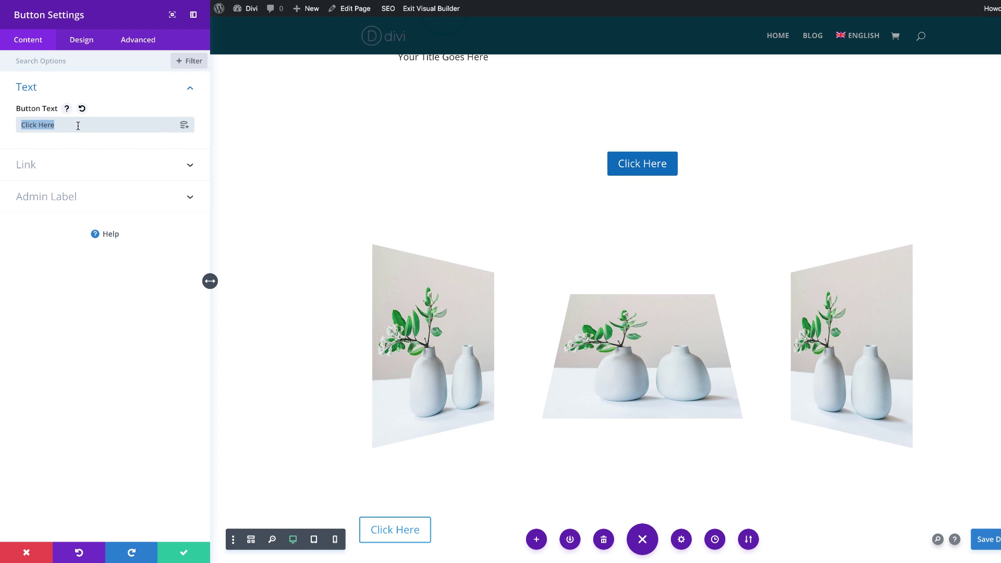
pyautogui.write('Download')
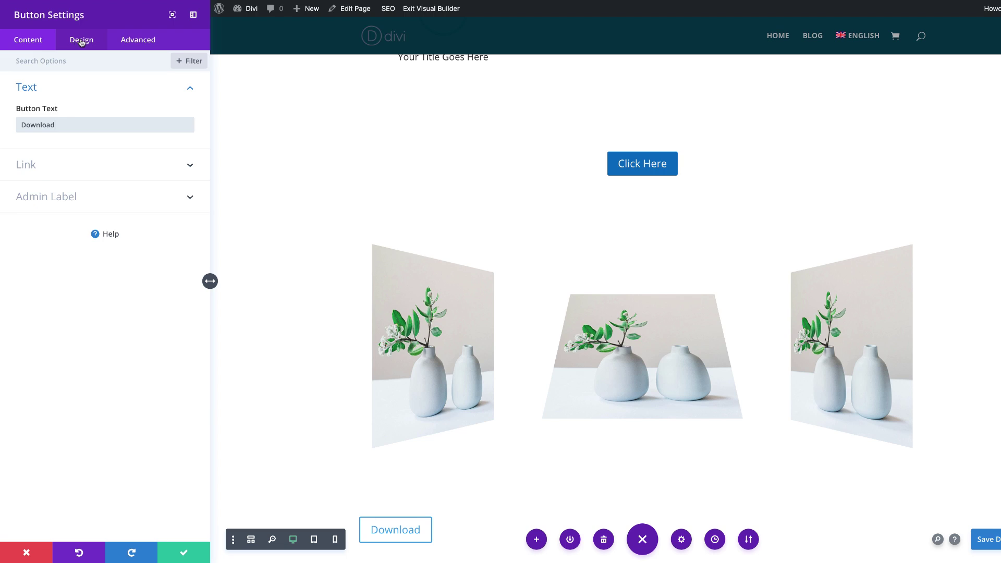
pyautogui.click(82, 40)
pyautogui.click(46, 88)
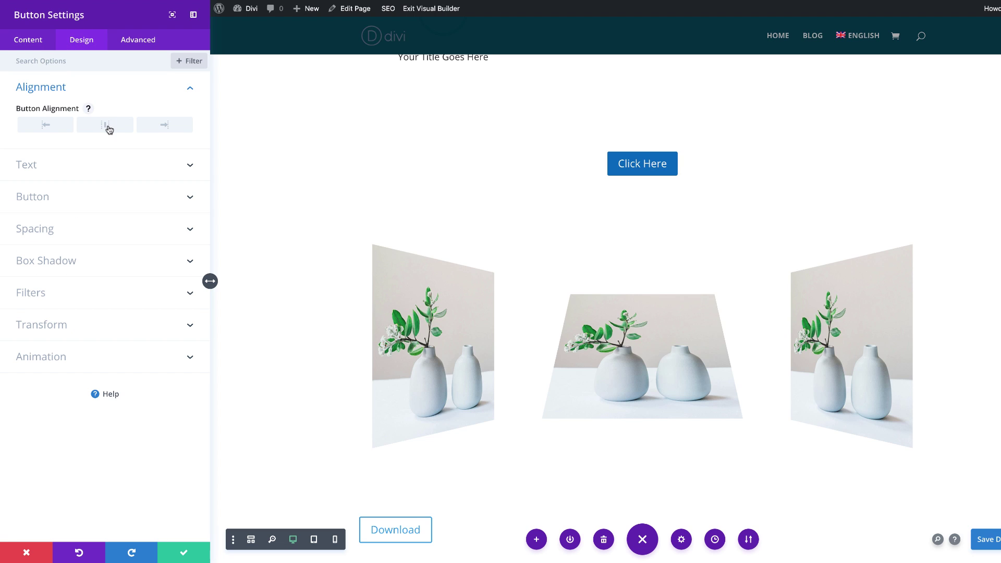
pyautogui.click(106, 125)
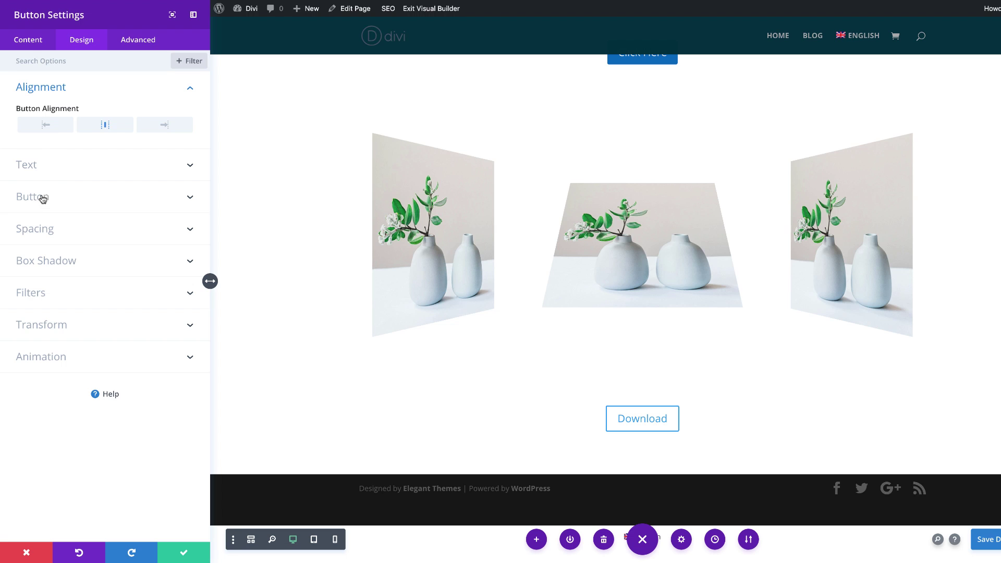
# Step: Enable custom styles for the Download button, with white text and a #0c71c3 background color
pyautogui.click(43, 196)
pyautogui.click(44, 194)
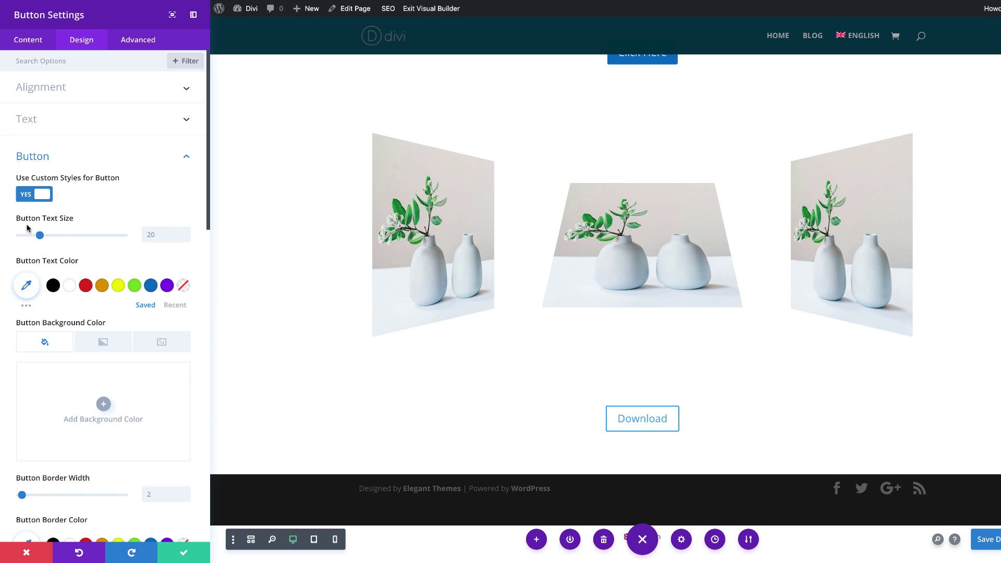
pyautogui.click(70, 285)
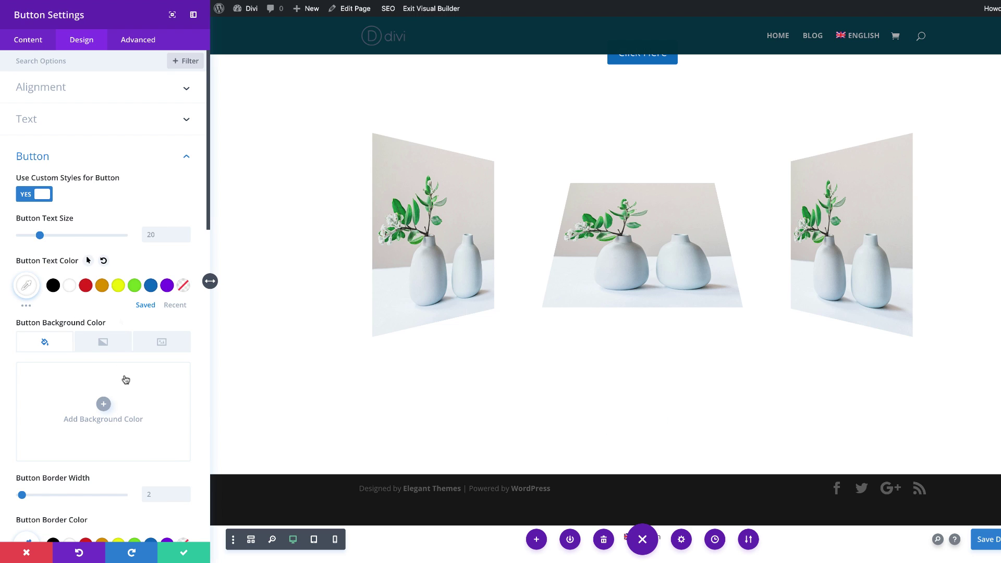
pyautogui.scroll(-2, 126, 380)
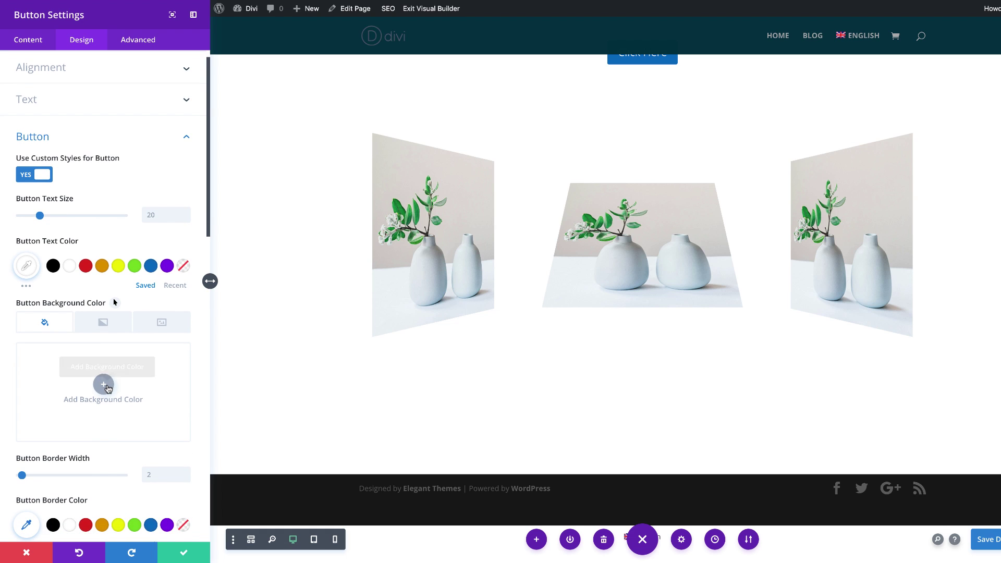
pyautogui.click(104, 385)
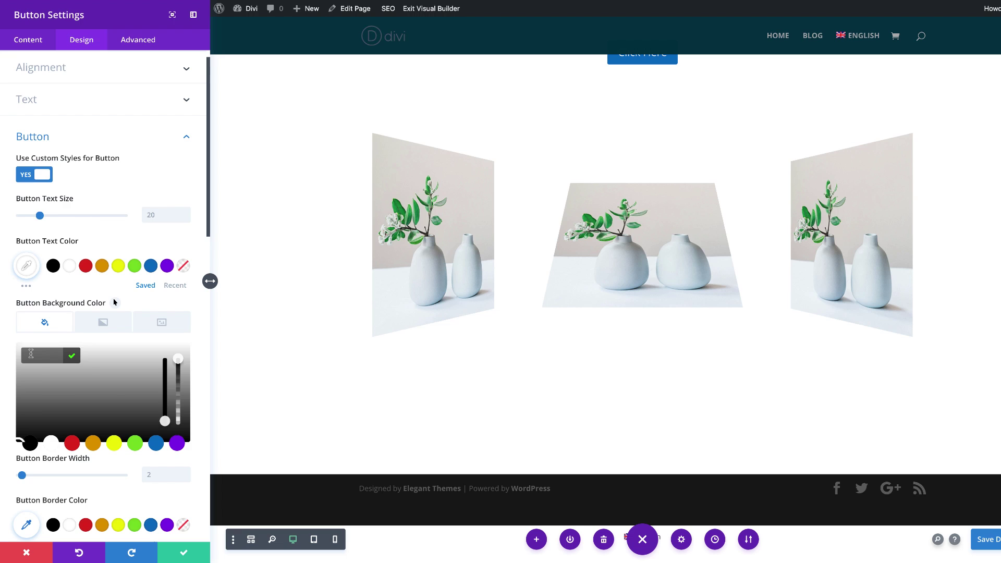
pyautogui.click(31, 354)
pyautogui.write('#0c71c3')
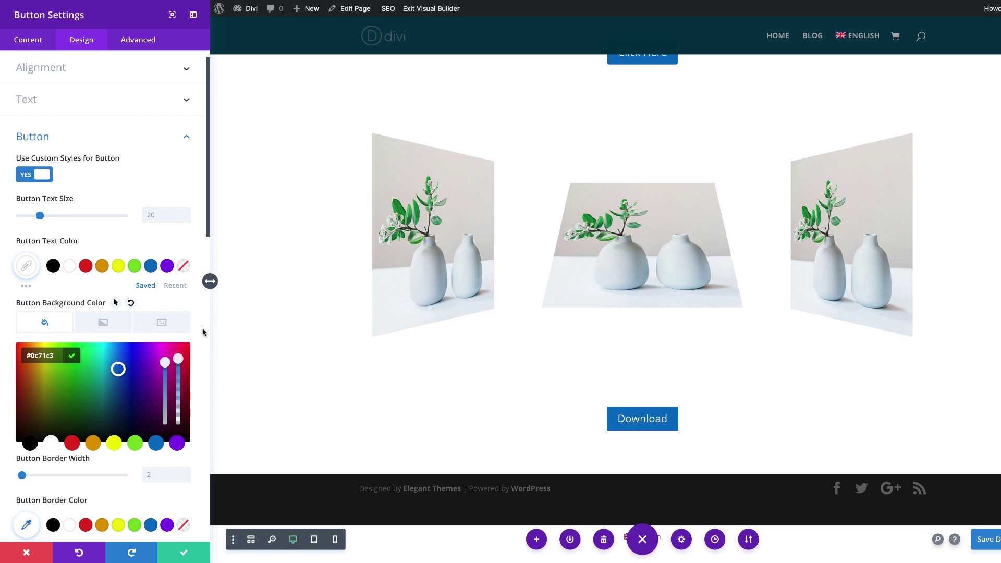
# Step: Set the Download button's border width and border radius both to 0px
pyautogui.scroll(-3, 204, 332)
pyautogui.scroll(-5, 203, 332)
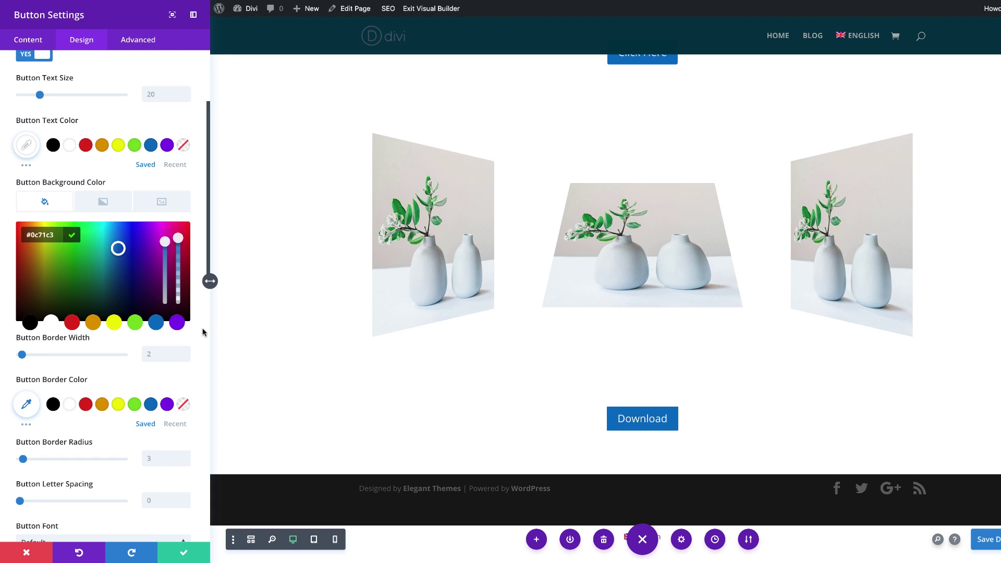
pyautogui.click(156, 355)
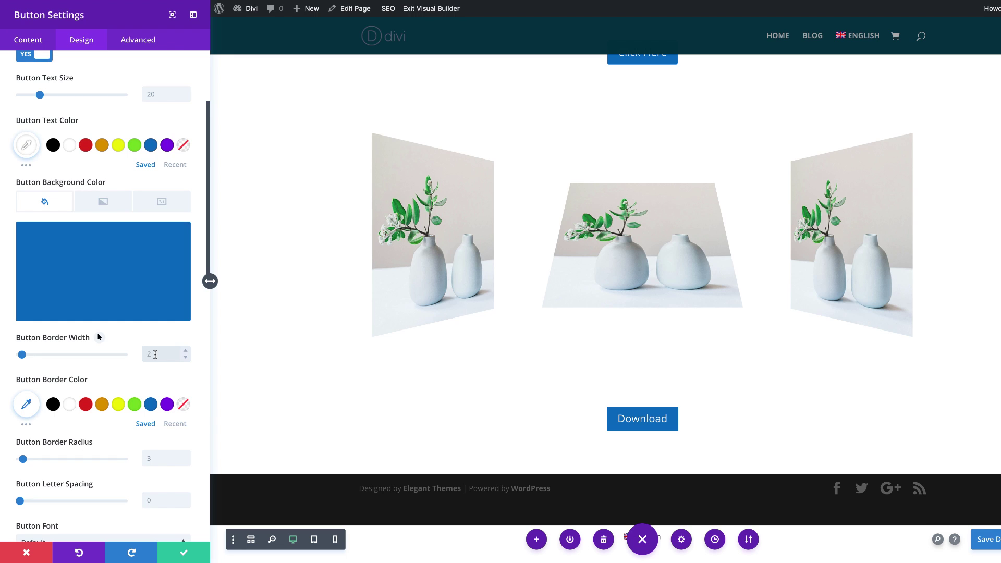
pyautogui.write('0px')
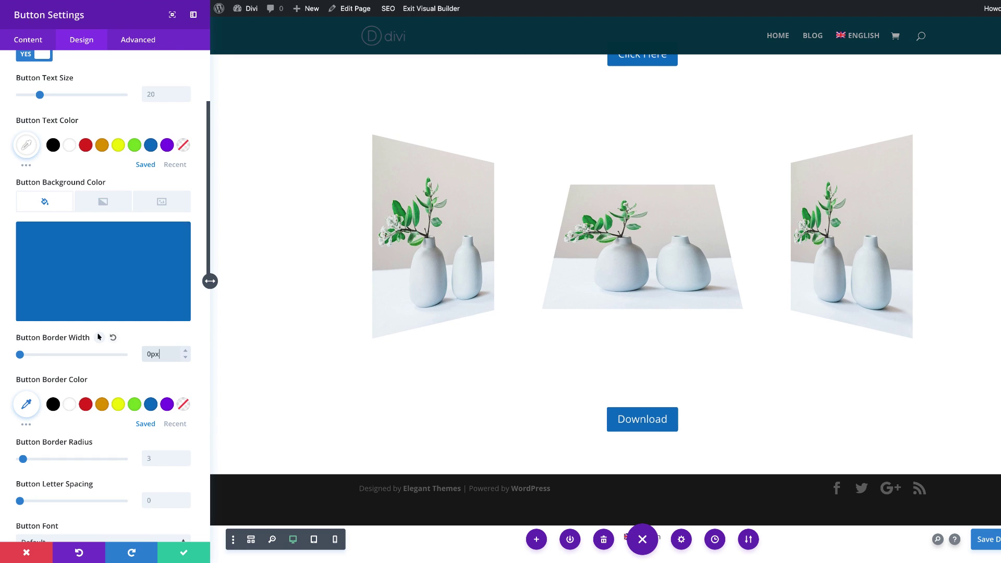
pyautogui.scroll(-1, 163, 460)
pyautogui.click(155, 453)
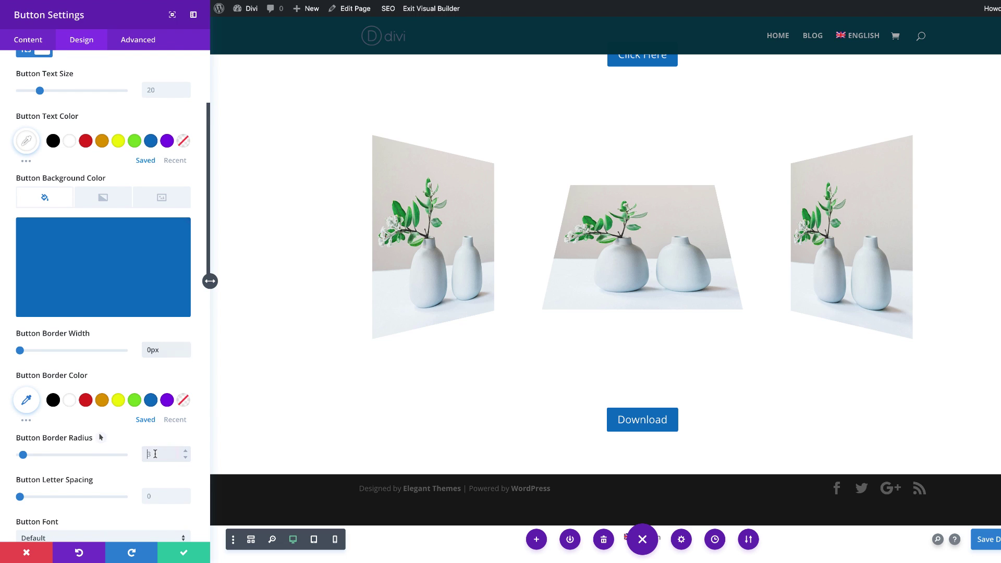
pyautogui.write('0px')
# Step: Set the Download button's icon color to white and choose the solid download arrow as its icon
pyautogui.scroll(-2, 89, 463)
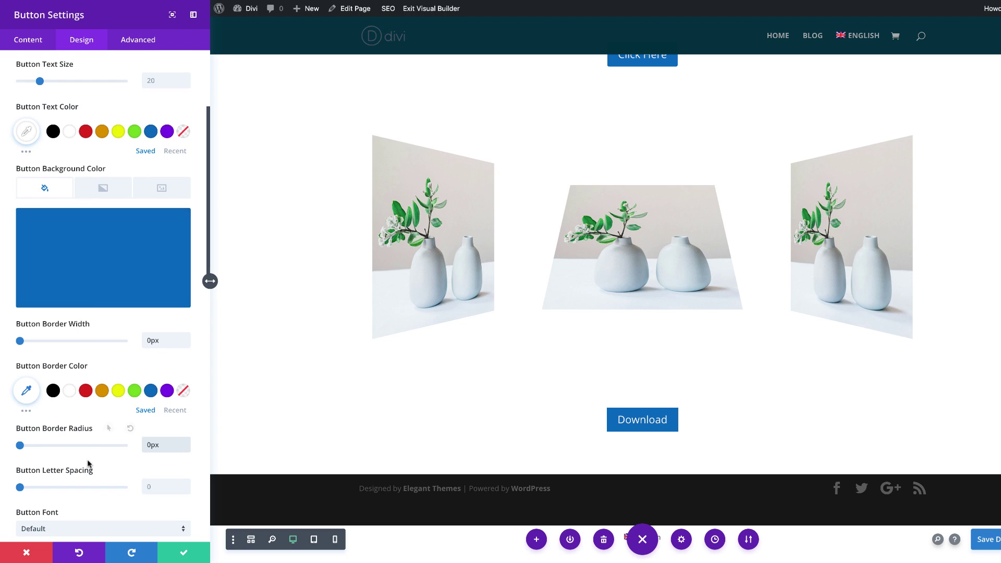
pyautogui.scroll(-3, 89, 463)
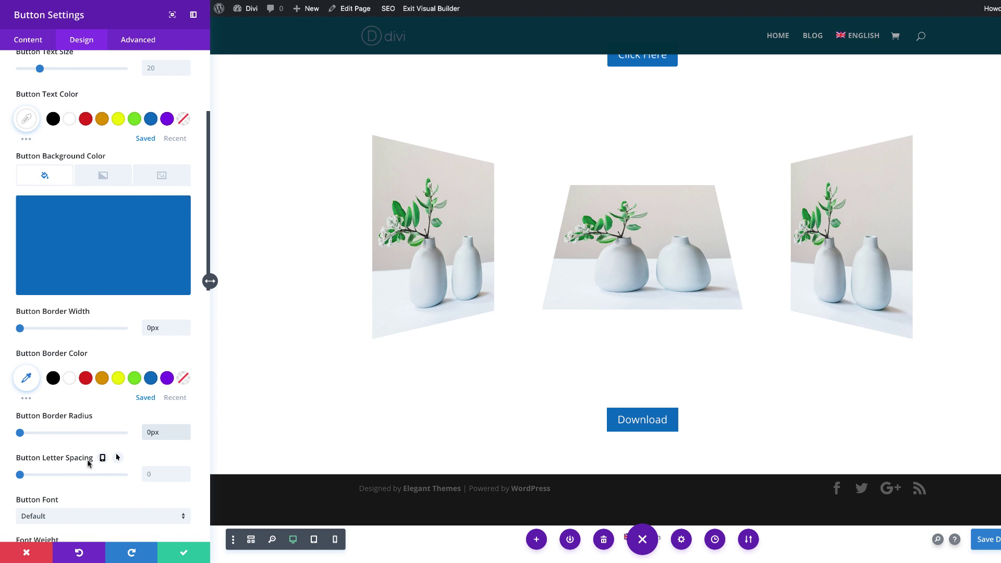
pyautogui.scroll(-10, 87, 463)
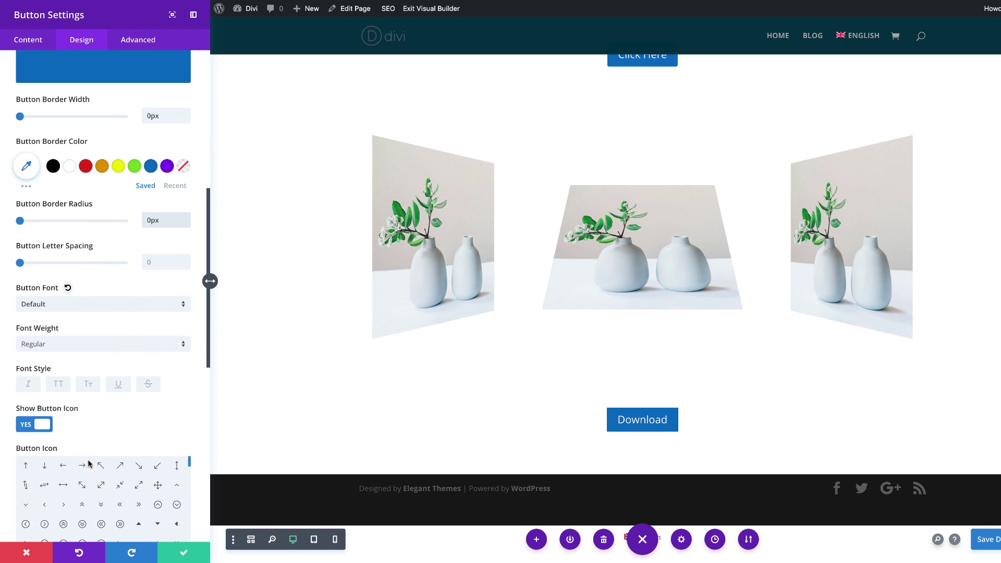
pyautogui.click(70, 494)
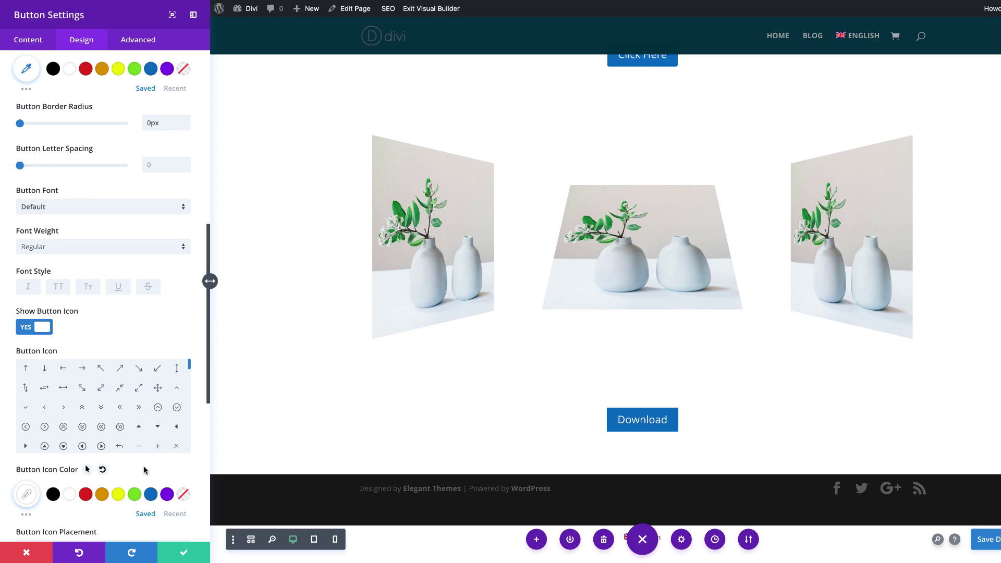
pyautogui.moveTo(190, 370); pyautogui.dragTo(196, 424)
pyautogui.click(120, 441)
# Step: Place the Download button's icon on the left of its text and make it show permanently instead of only on hover
pyautogui.scroll(-2, 120, 440)
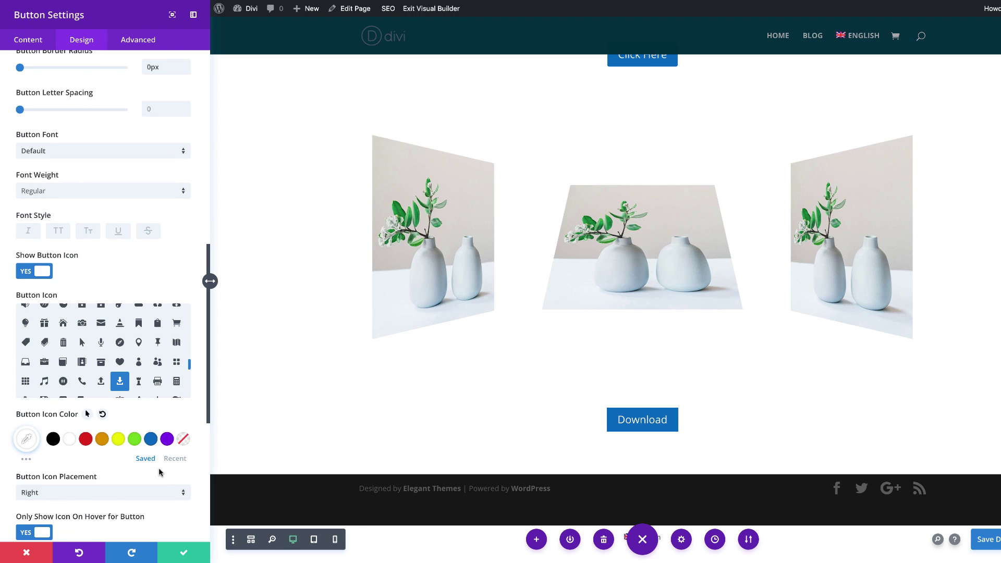
pyautogui.click(134, 481)
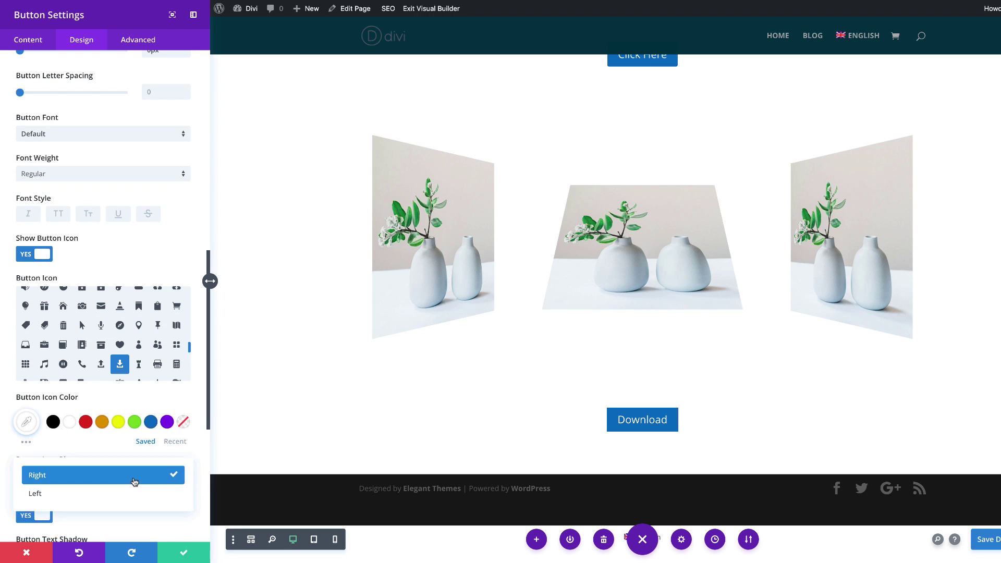
pyautogui.click(115, 491)
pyautogui.scroll(-1, 114, 492)
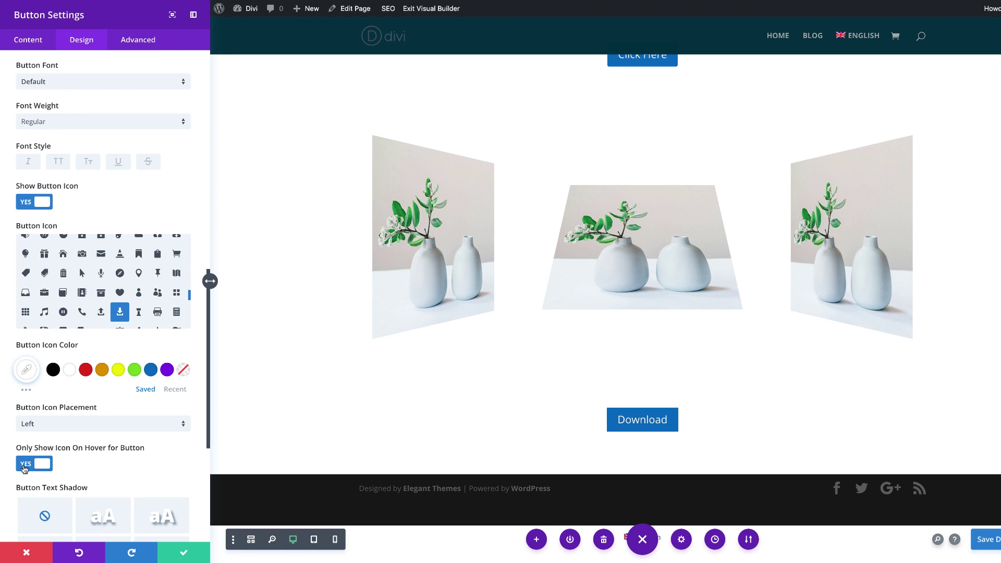
pyautogui.click(24, 469)
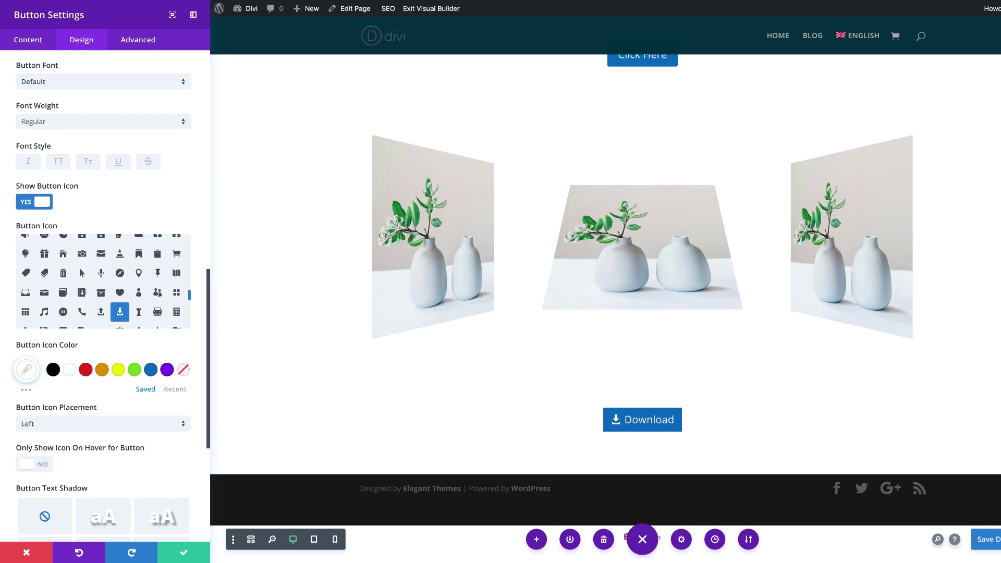
# Step: Set the Download button's bottom custom margin to 0 and save the button settings
pyautogui.scroll(-5, 171, 451)
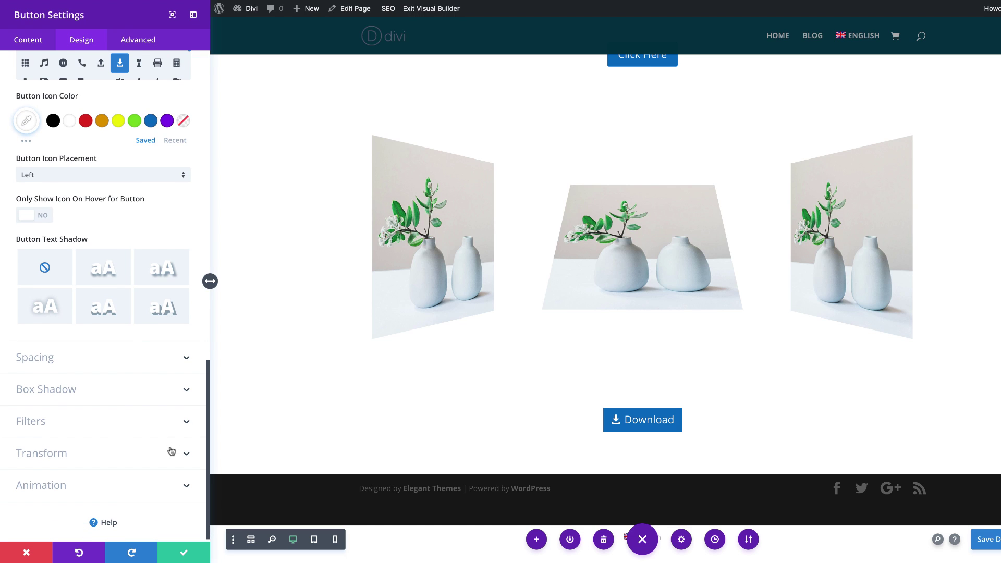
pyautogui.click(40, 358)
pyautogui.click(87, 225)
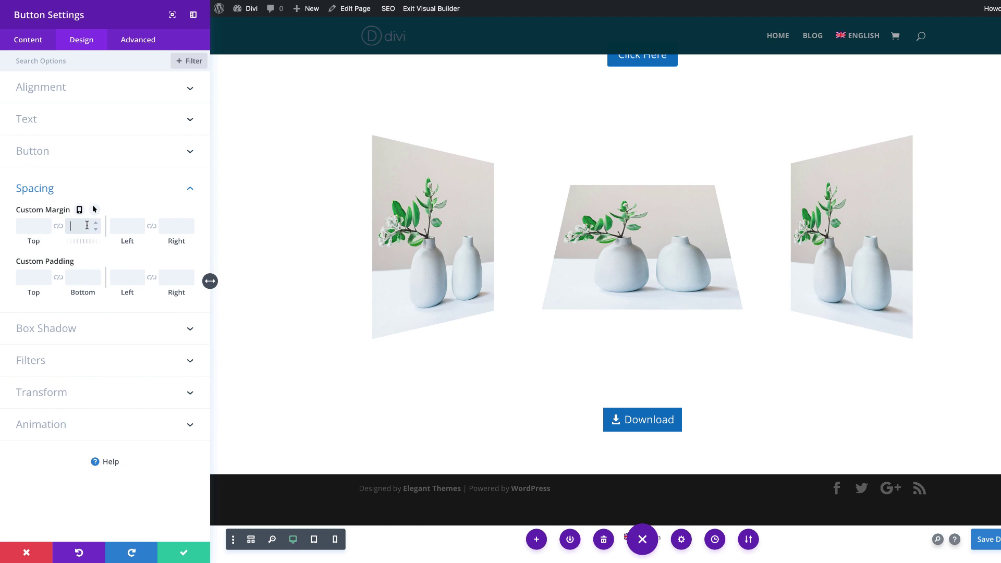
pyautogui.write('0')
pyautogui.press('Return')
pyautogui.click(184, 552)
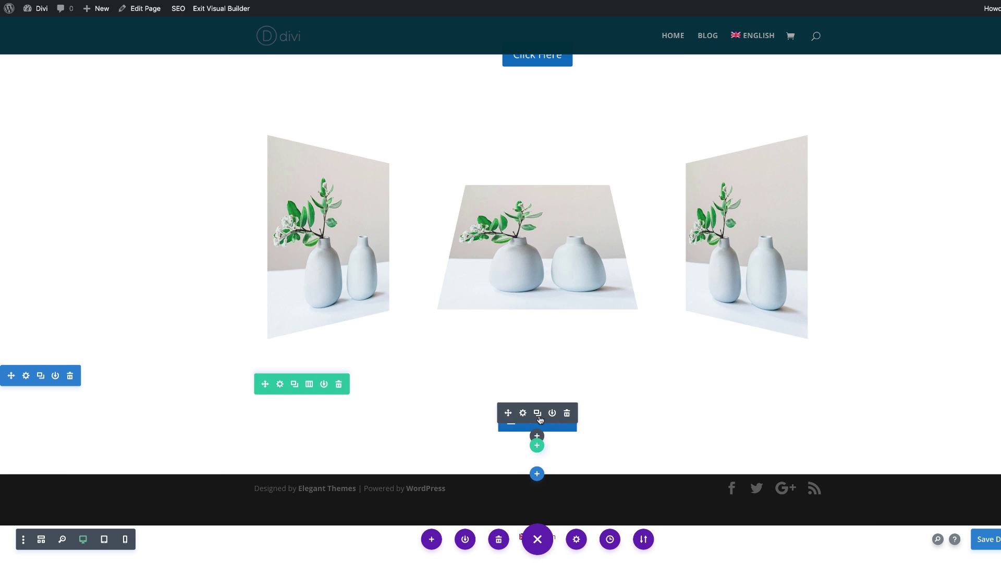
# Step: Duplicate the Download button and set the copy's text to "MP3 (3.5 mb)"
pyautogui.click(537, 413)
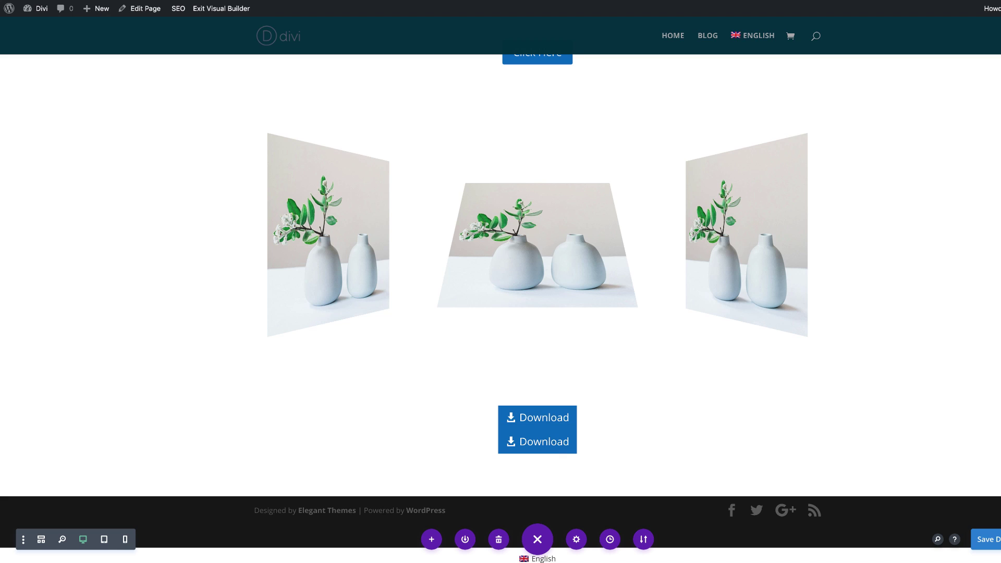
pyautogui.click(524, 436)
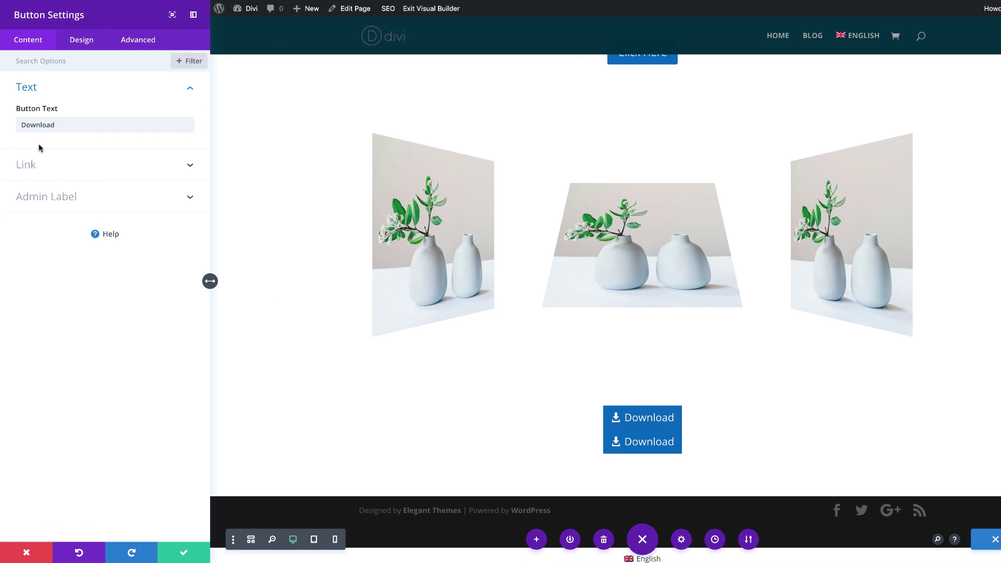
pyautogui.doubleClick(35, 124)
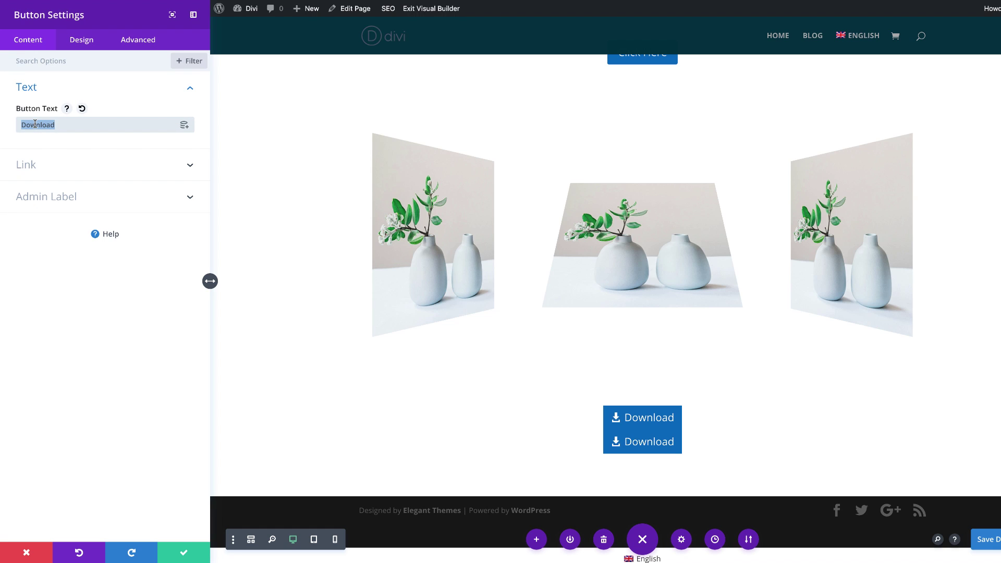
pyautogui.write('MP3 ()')
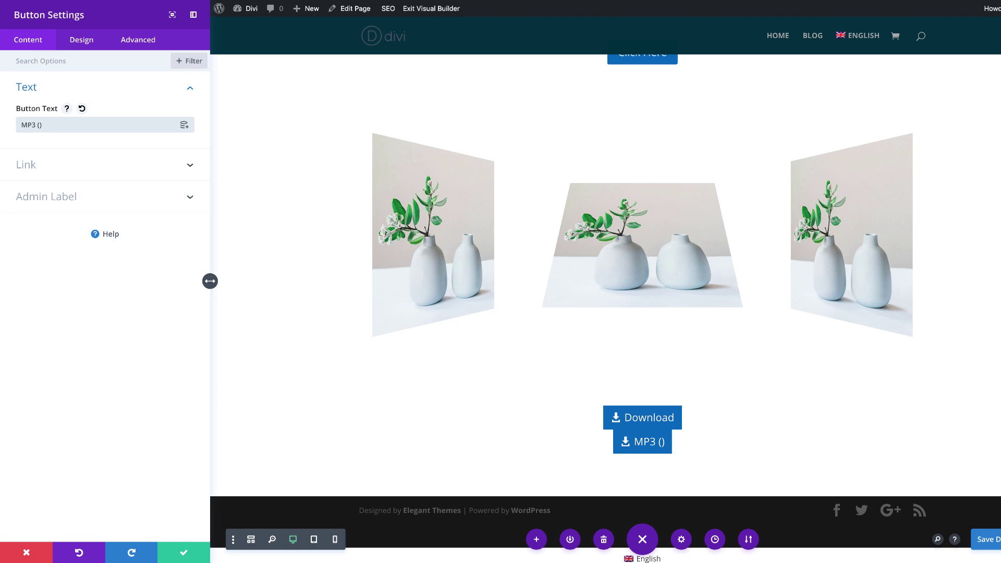
pyautogui.write('3.5 mb')
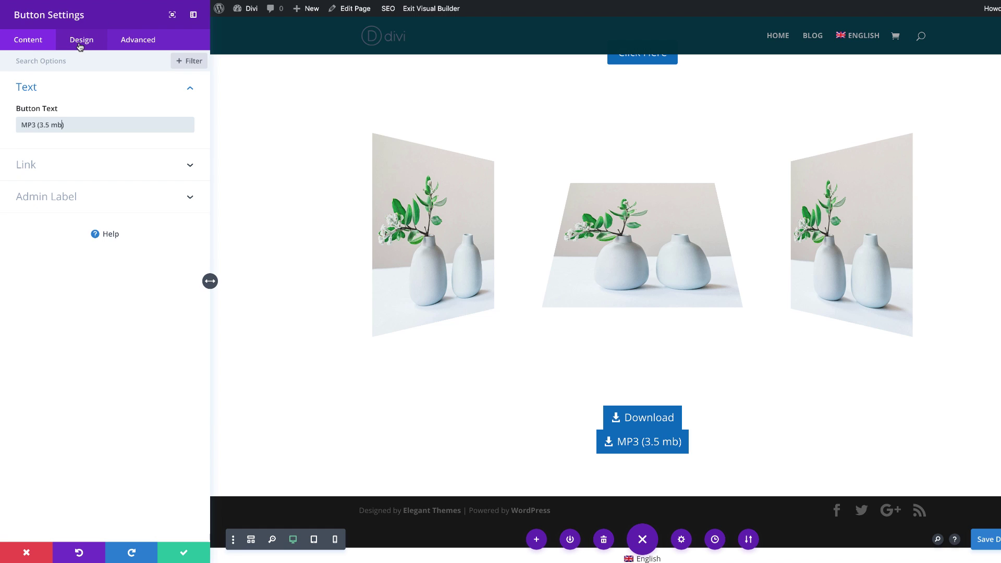
# Step: Give the MP3 button a white #ffffff background and set its text color to #0c71c3
pyautogui.click(80, 47)
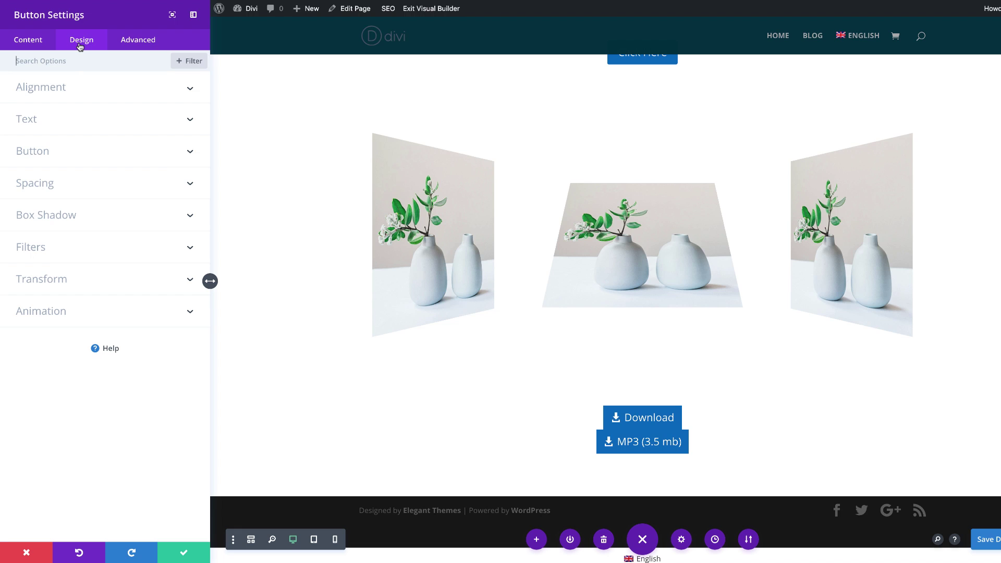
pyautogui.click(47, 157)
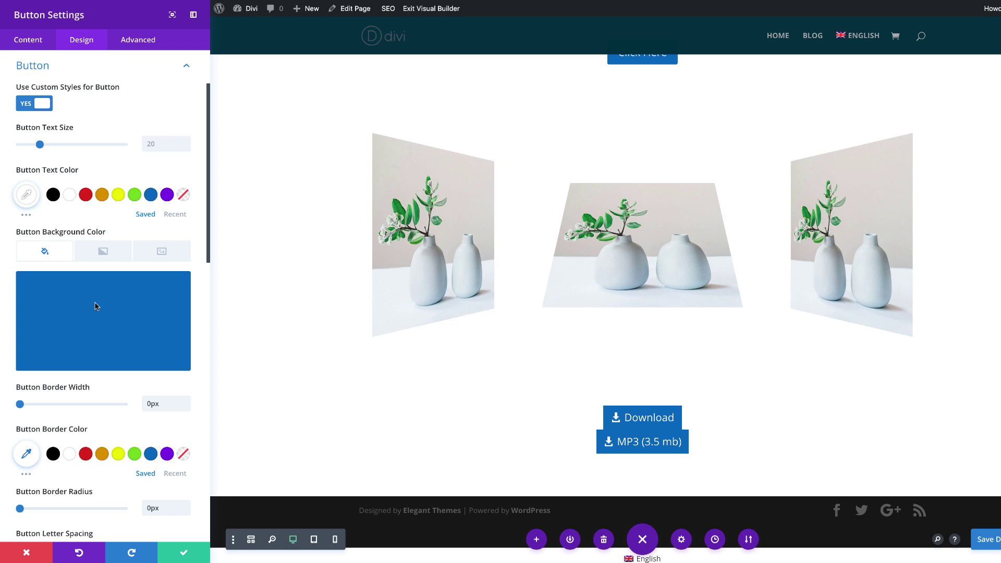
pyautogui.click(135, 298)
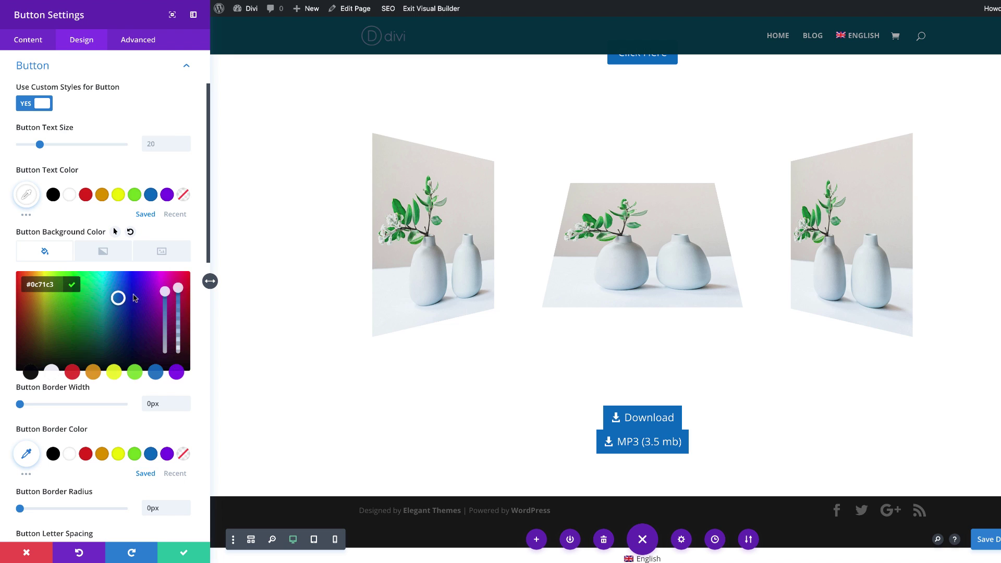
pyautogui.click(49, 373)
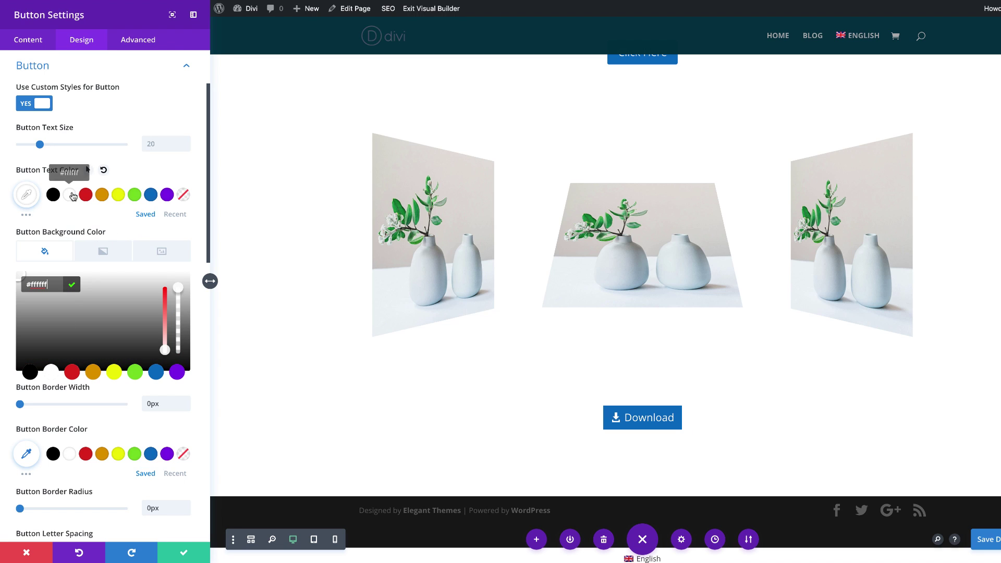
pyautogui.click(26, 195)
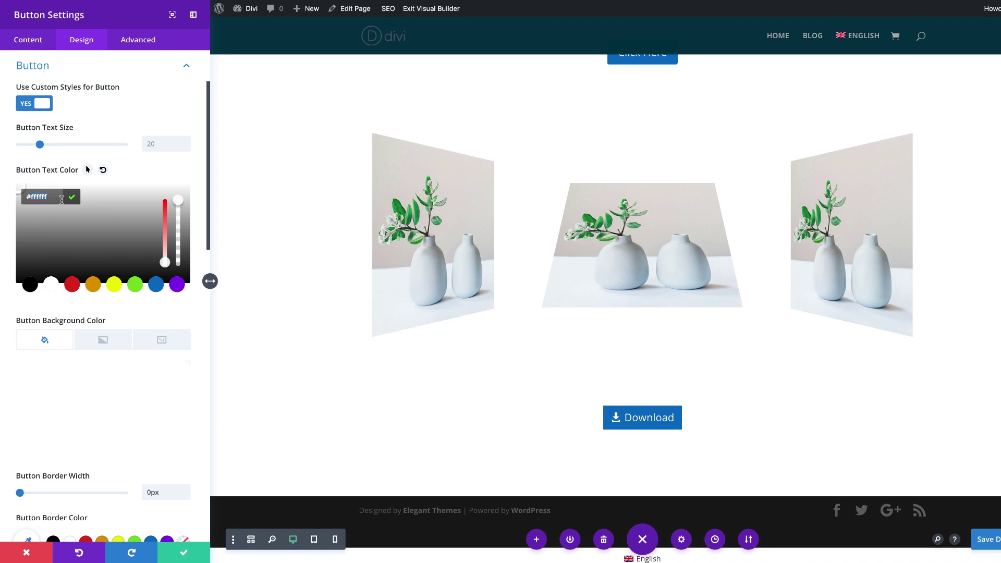
pyautogui.write('#0c71c3')
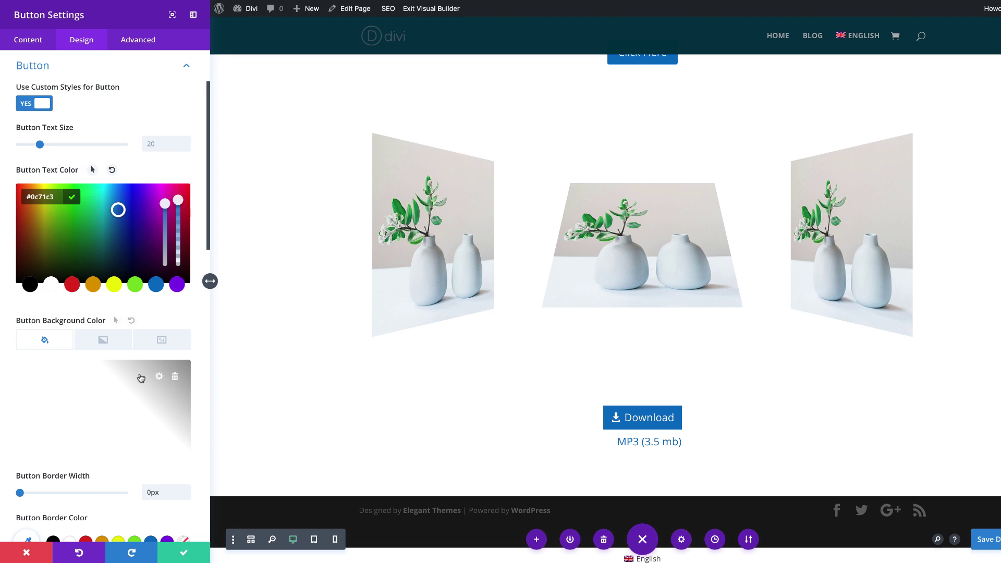
# Step: Set the MP3 button's icon color to #0c71c3, choose the solid disk drive icon, and save the button settings
pyautogui.scroll(-2, 141, 378)
pyautogui.scroll(-5, 141, 378)
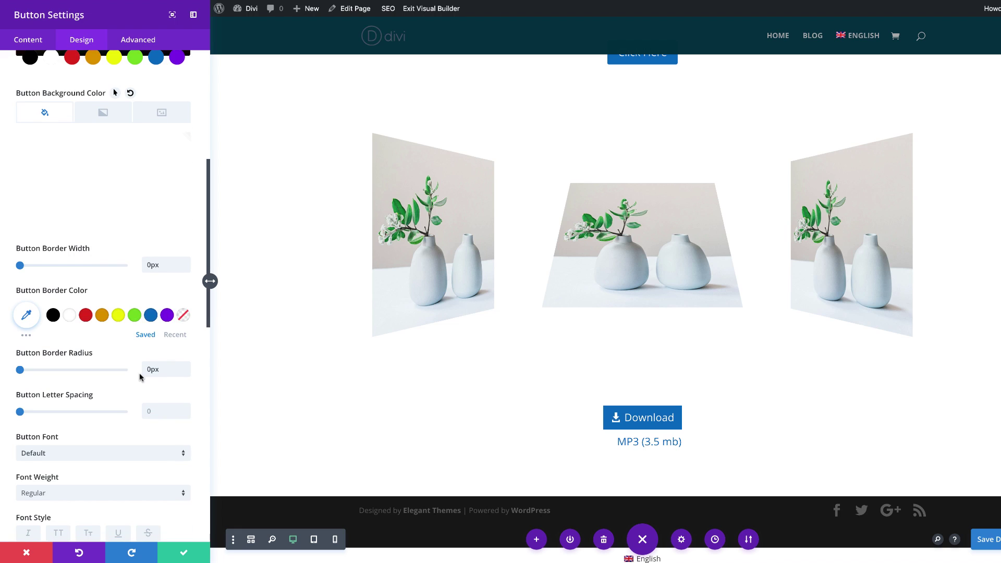
pyautogui.scroll(-7, 139, 376)
pyautogui.click(27, 394)
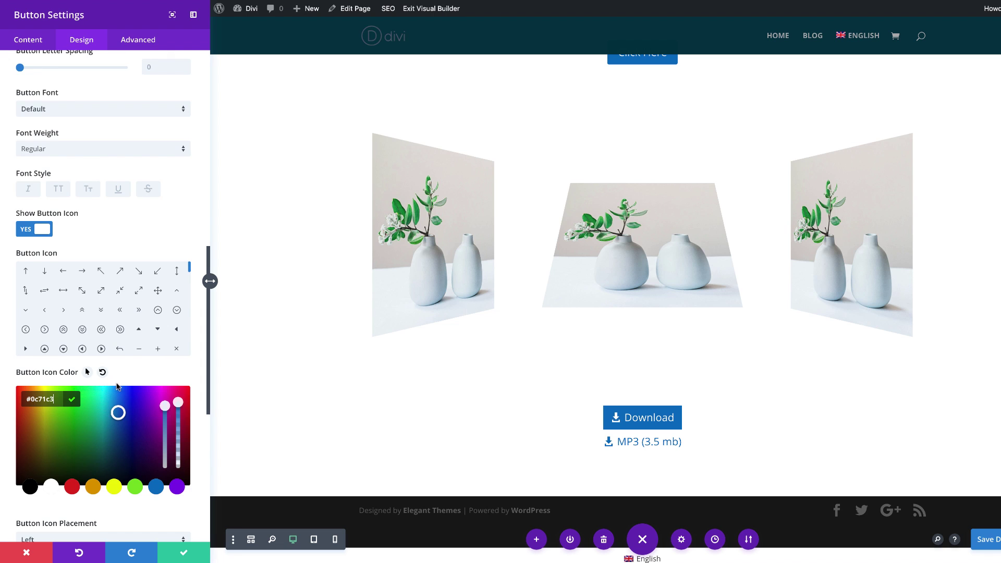
pyautogui.scroll(-3, 116, 386)
pyautogui.scroll(2, 118, 384)
pyautogui.scroll(-10, 191, 245)
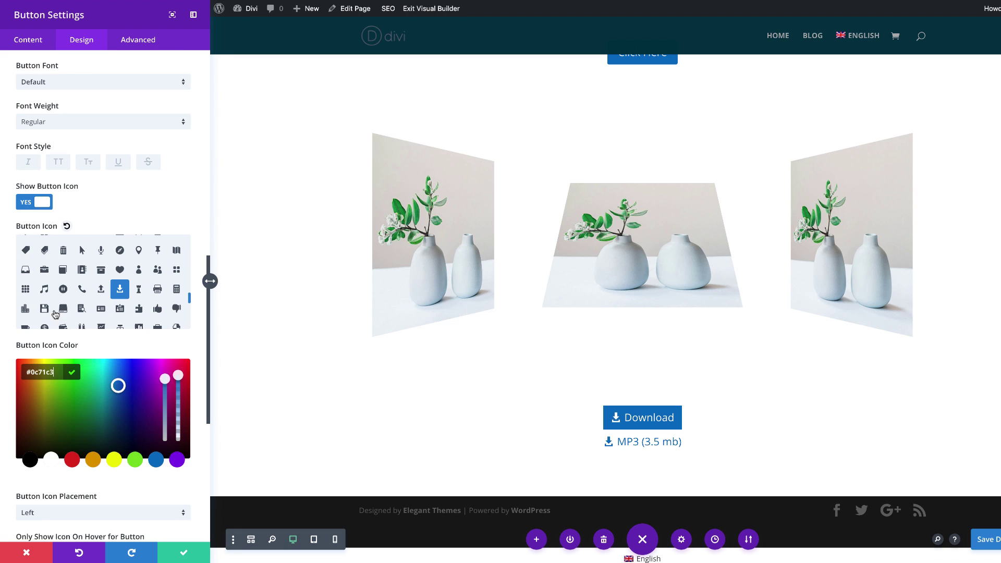
pyautogui.click(63, 310)
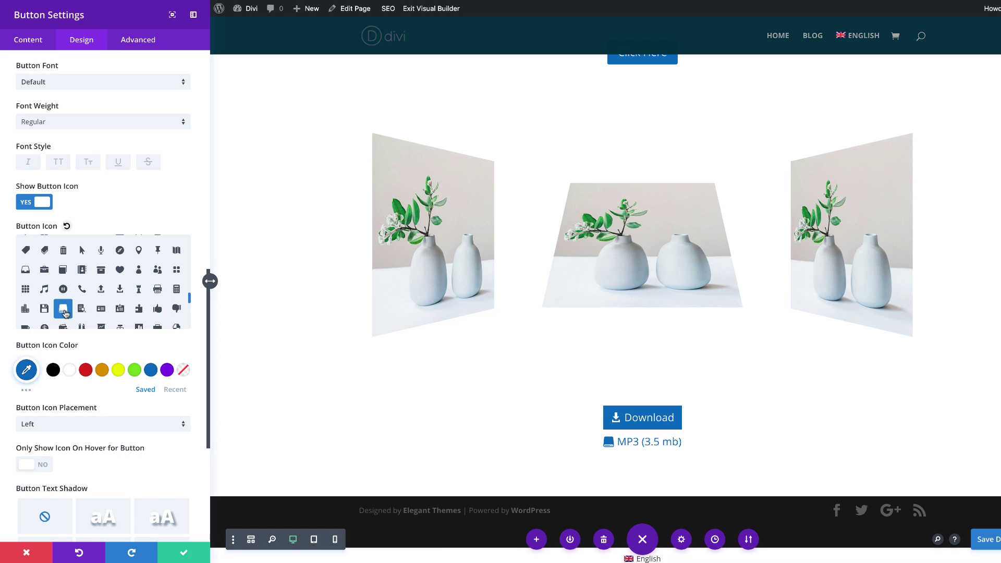
pyautogui.click(183, 552)
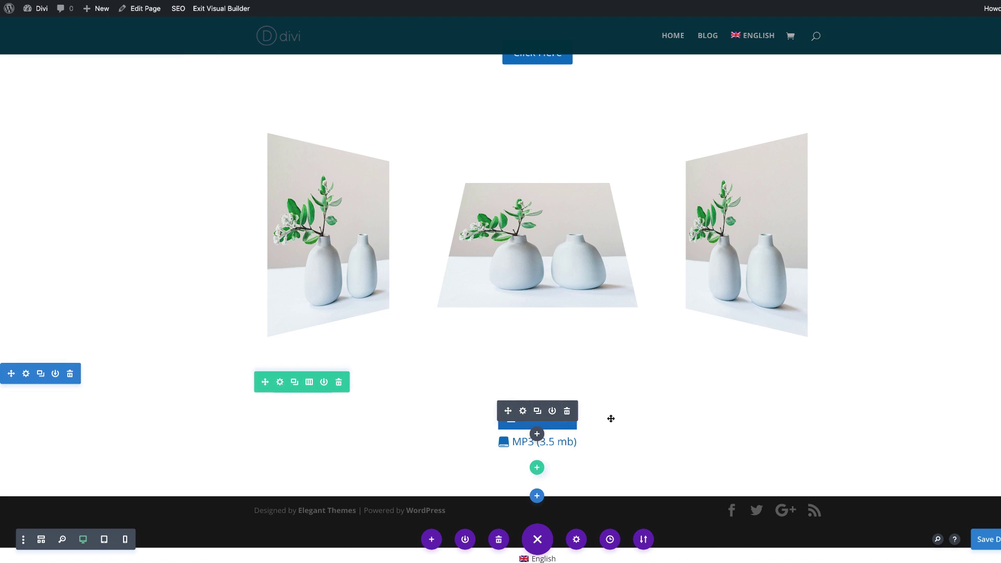
# Step: Assign the CSS class "top-button" to the Download button and save its settings
pyautogui.click(523, 412)
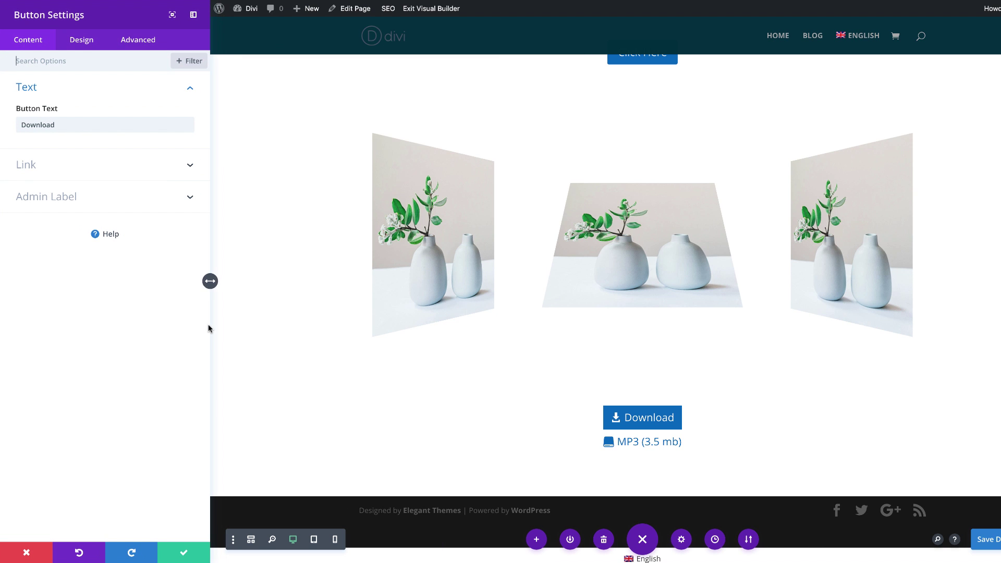
pyautogui.click(142, 44)
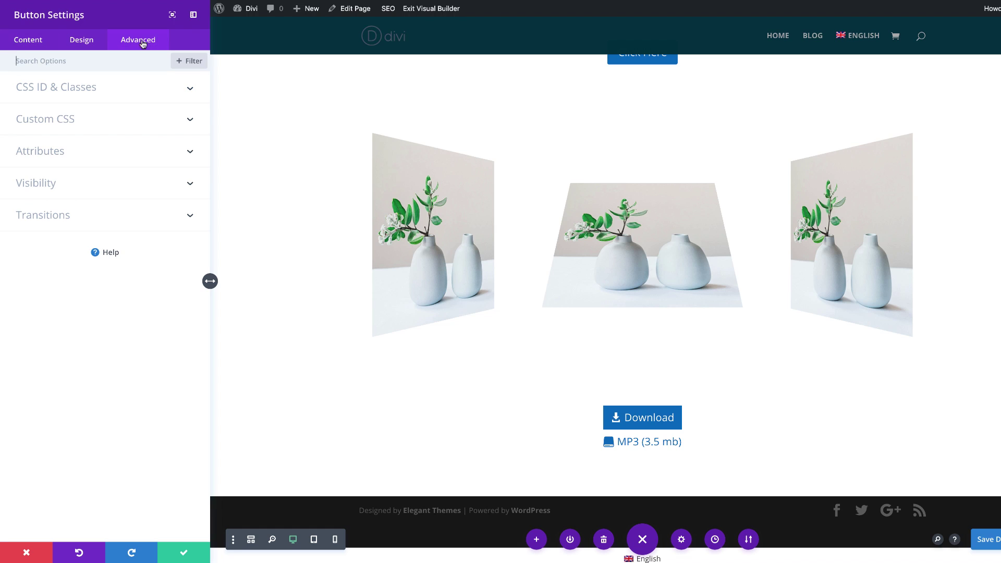
pyautogui.click(82, 90)
pyautogui.click(46, 164)
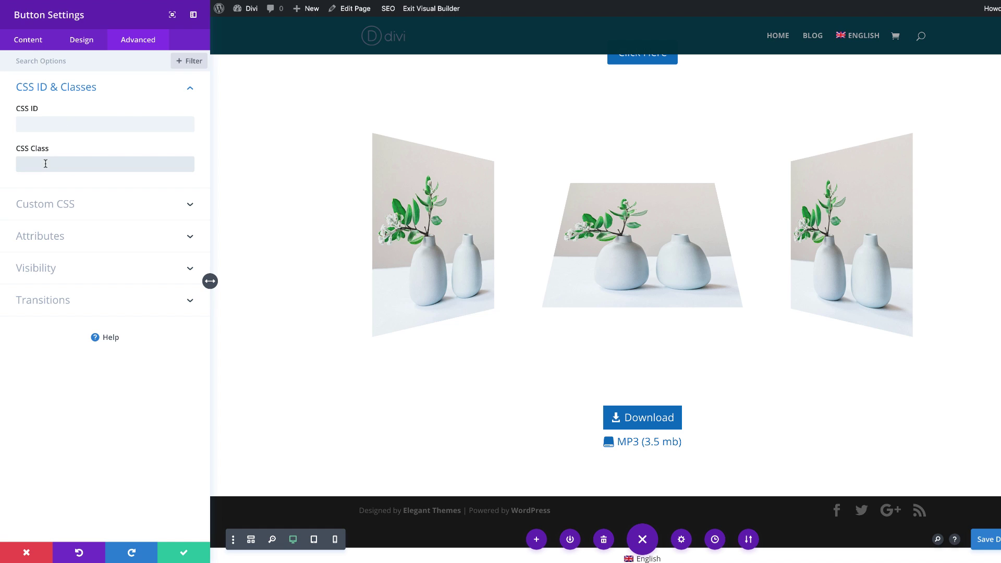
pyautogui.write('top-button')
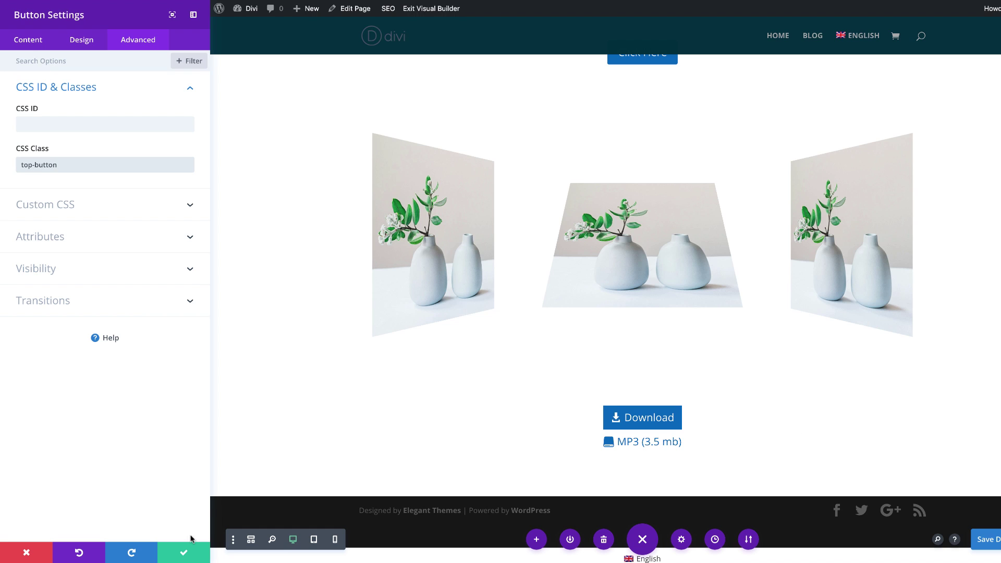
pyautogui.click(184, 555)
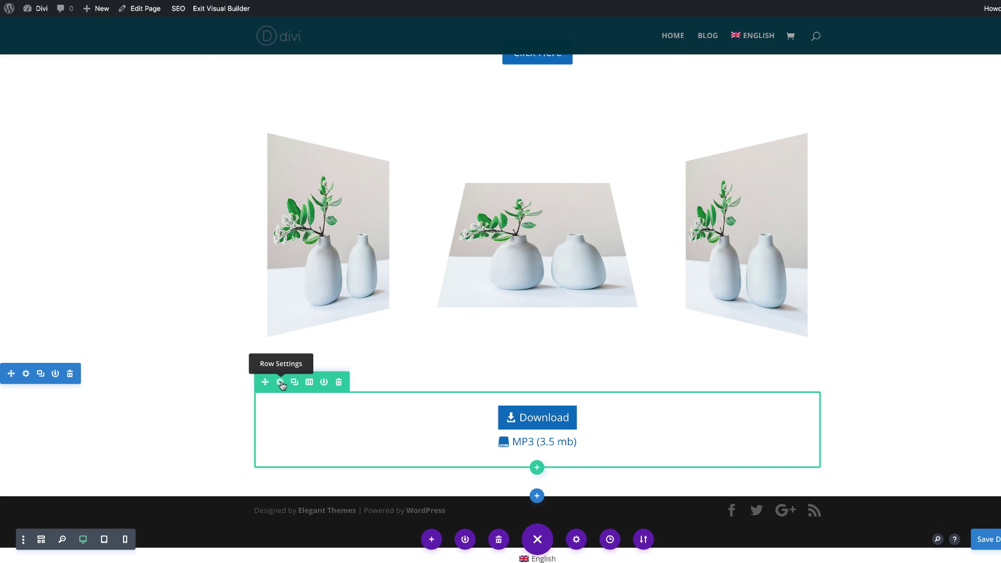
# Step: Enable a custom width for the row holding the two buttons and set it to 200px
pyautogui.click(280, 384)
pyautogui.click(81, 40)
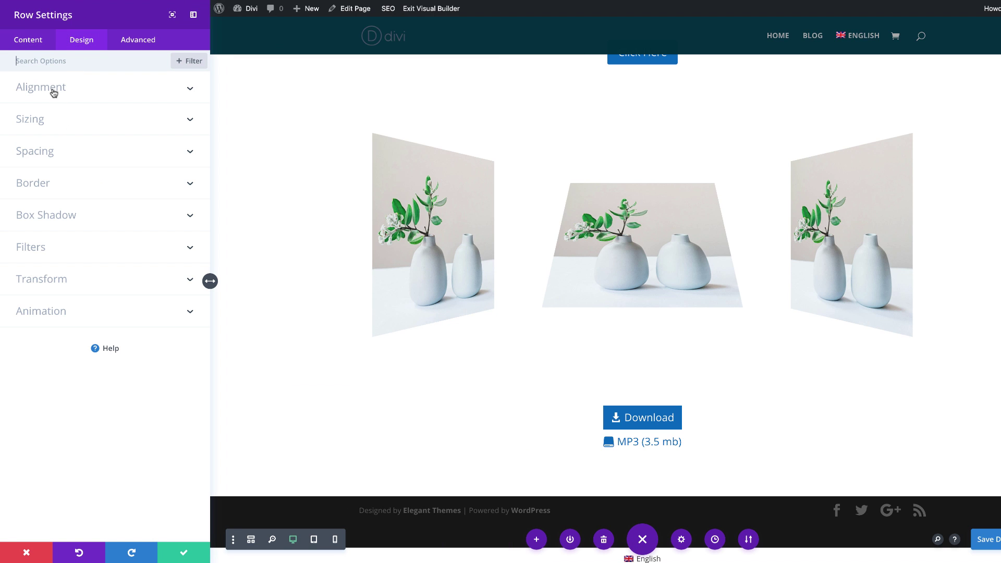
pyautogui.click(40, 124)
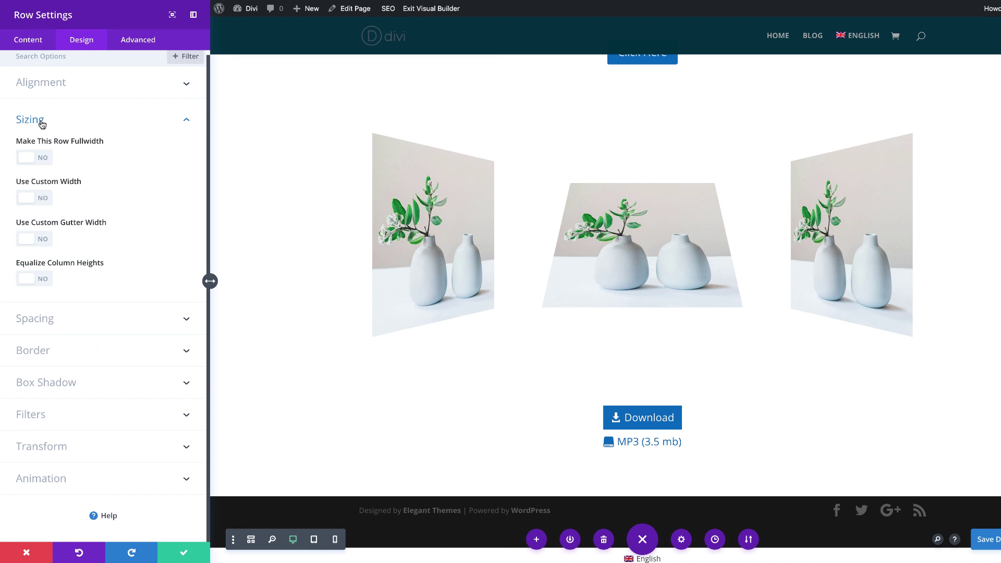
pyautogui.click(43, 198)
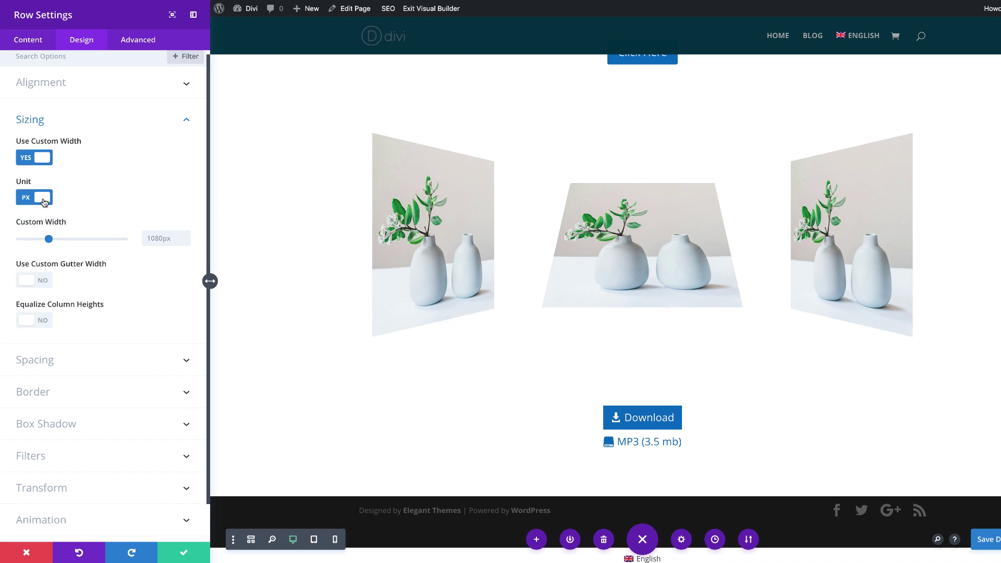
pyautogui.click(161, 238)
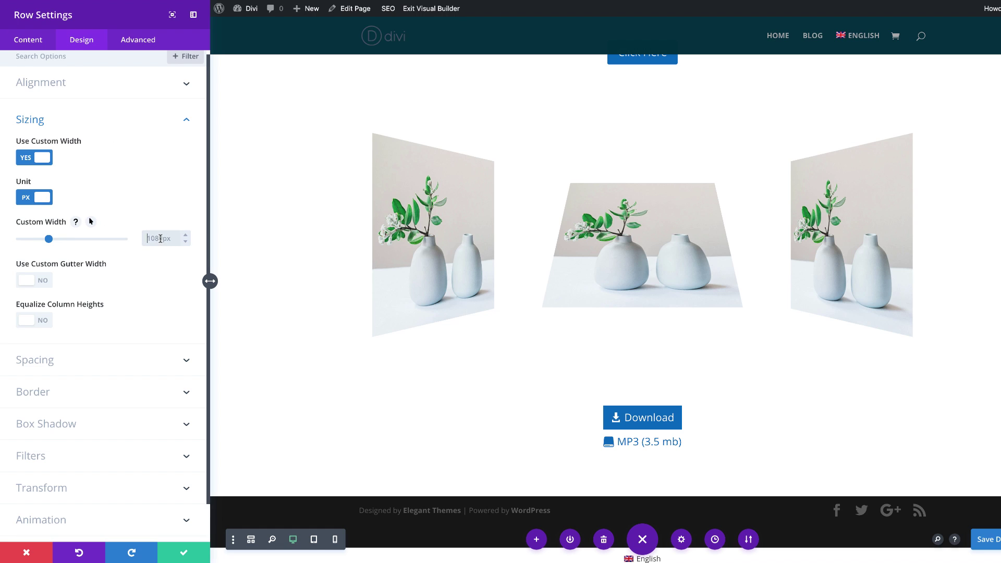
pyautogui.write('200')
pyautogui.press('Return')
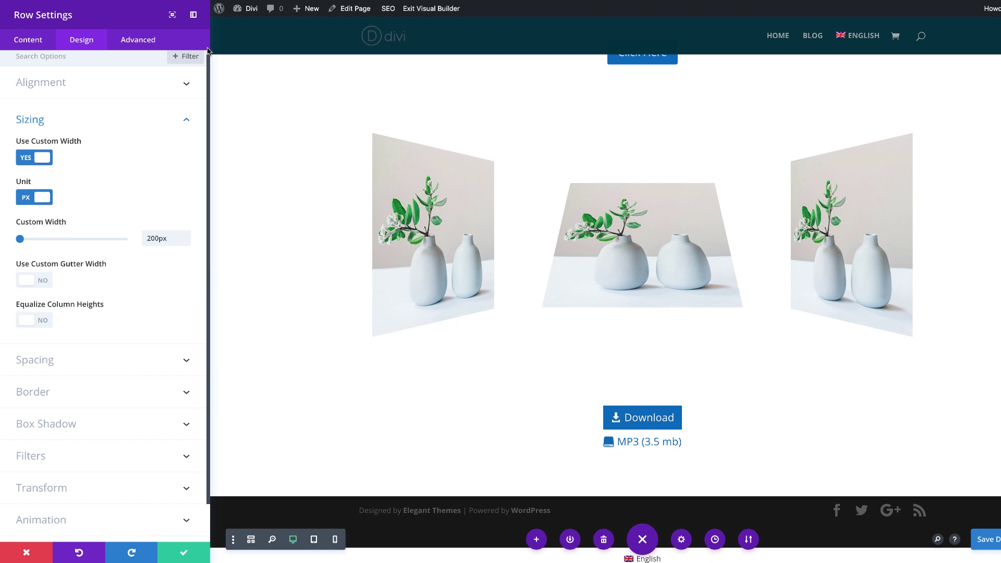
# Step: Assign the column CSS class "slider-button" in the row holding the two buttons and save the row settings
pyautogui.click(149, 44)
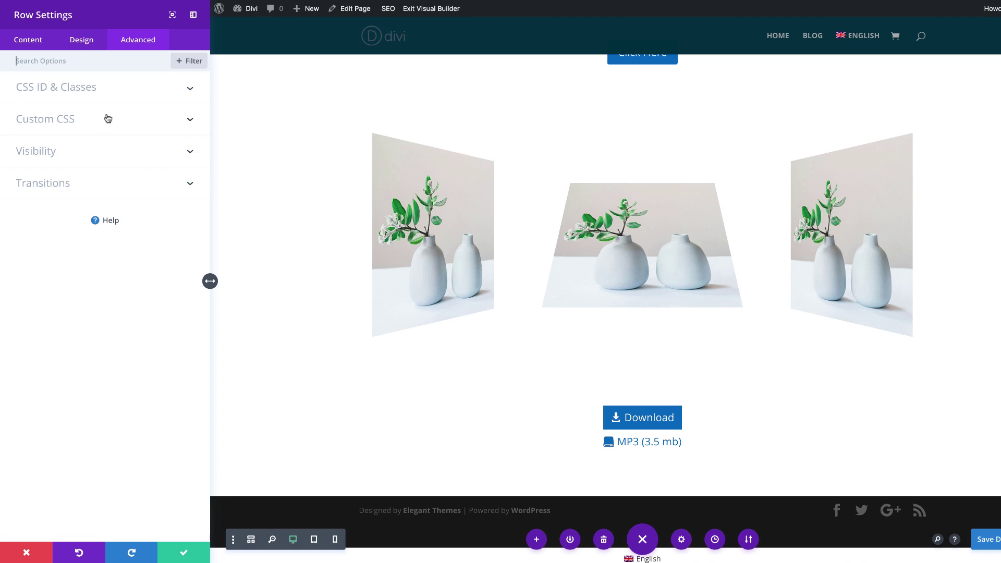
pyautogui.click(113, 93)
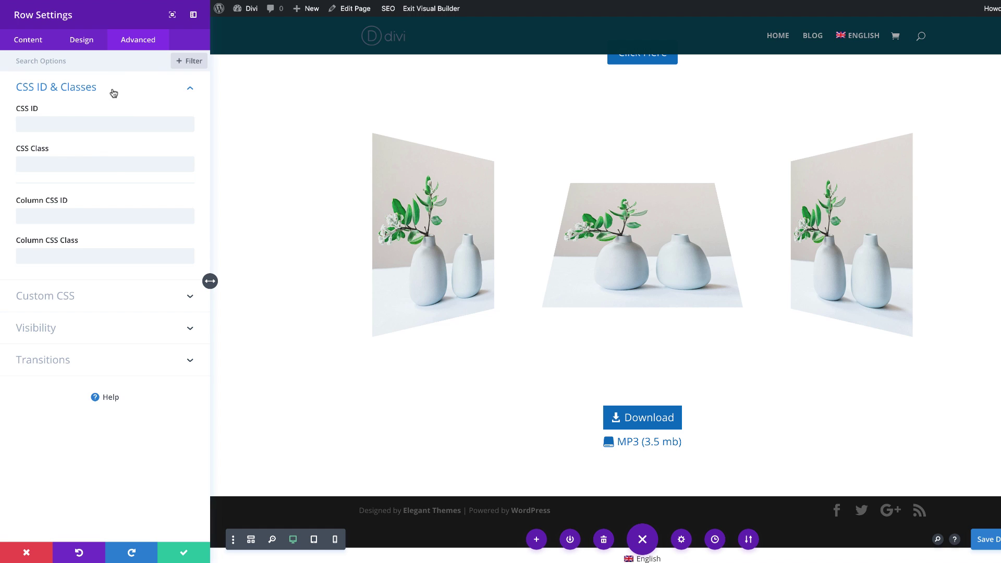
pyautogui.click(106, 165)
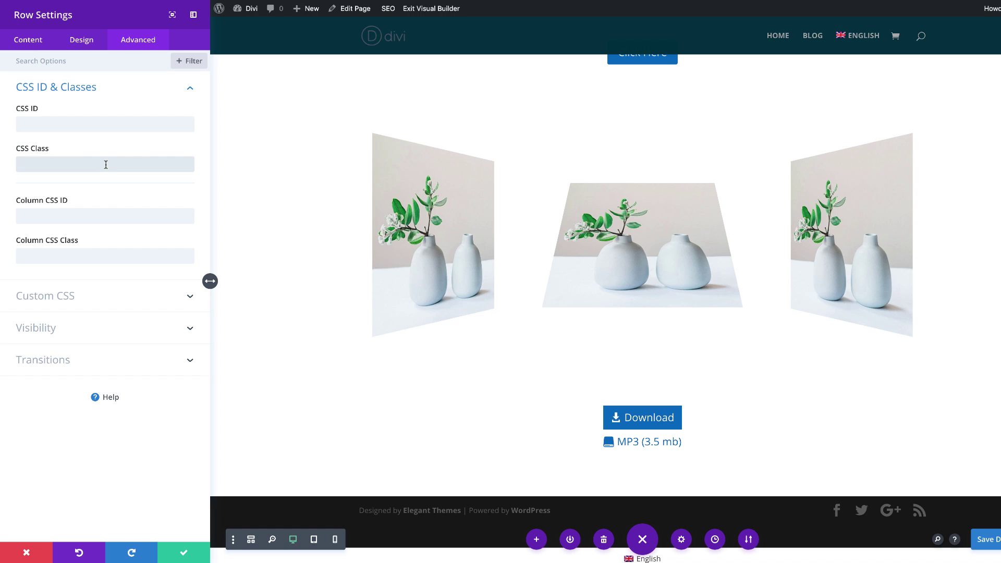
pyautogui.write('slider-button')
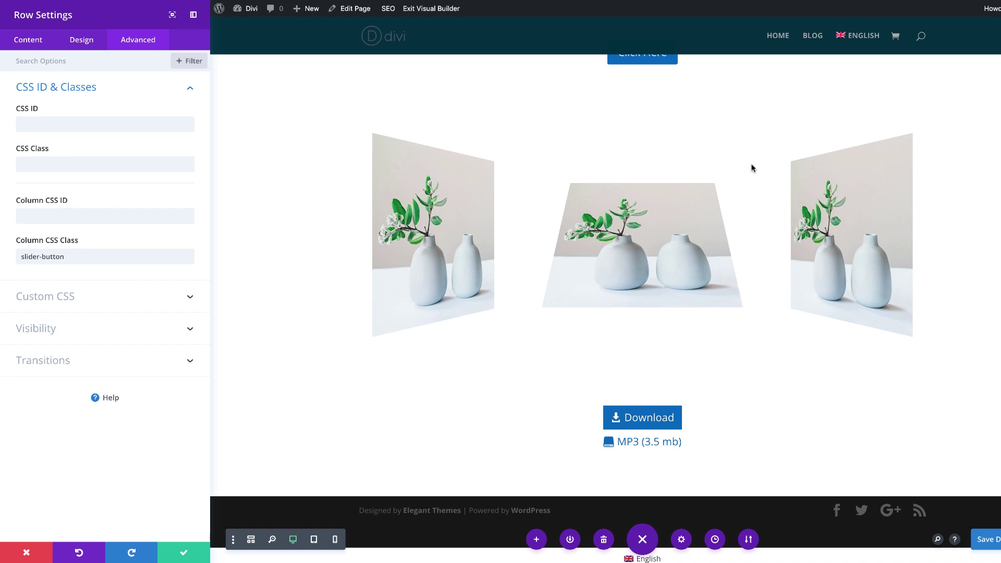
pyautogui.click(186, 552)
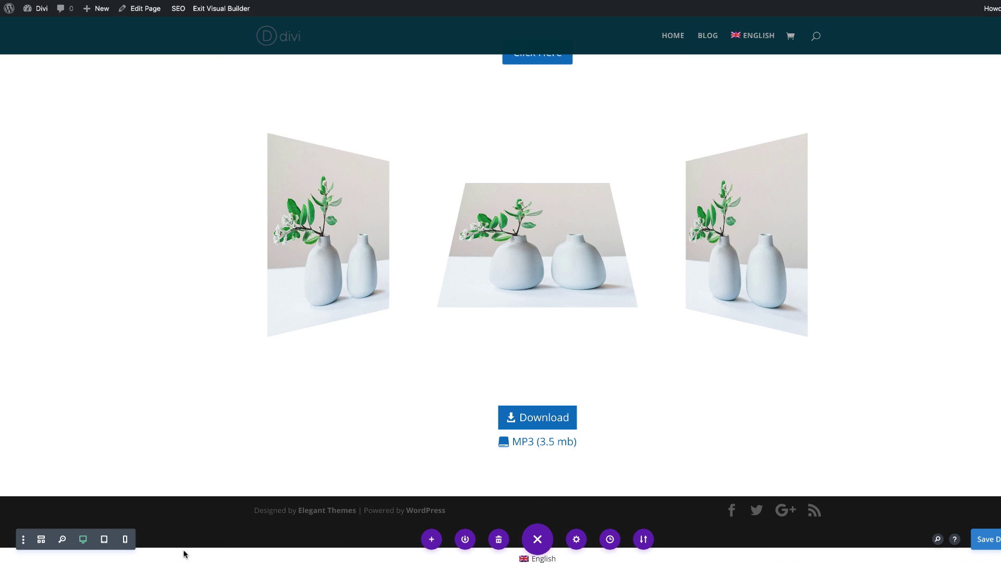
# Step: Append page CSS giving .slider-button 50px height, hidden overflow and a 2px solid #0c71c3 border, block zero-margin buttons, and a -48px .top-button top margin on hover
pyautogui.click(577, 540)
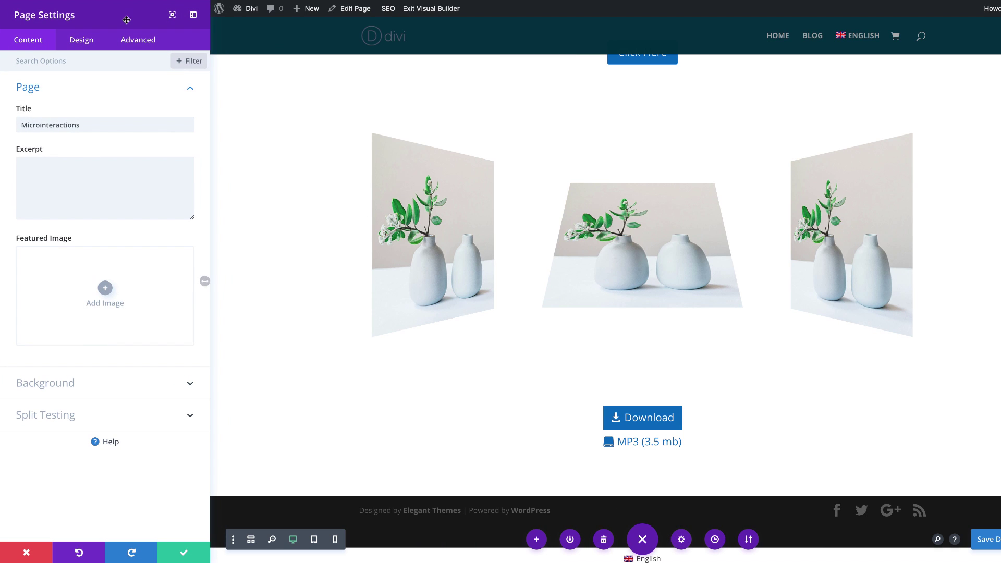
pyautogui.click(147, 46)
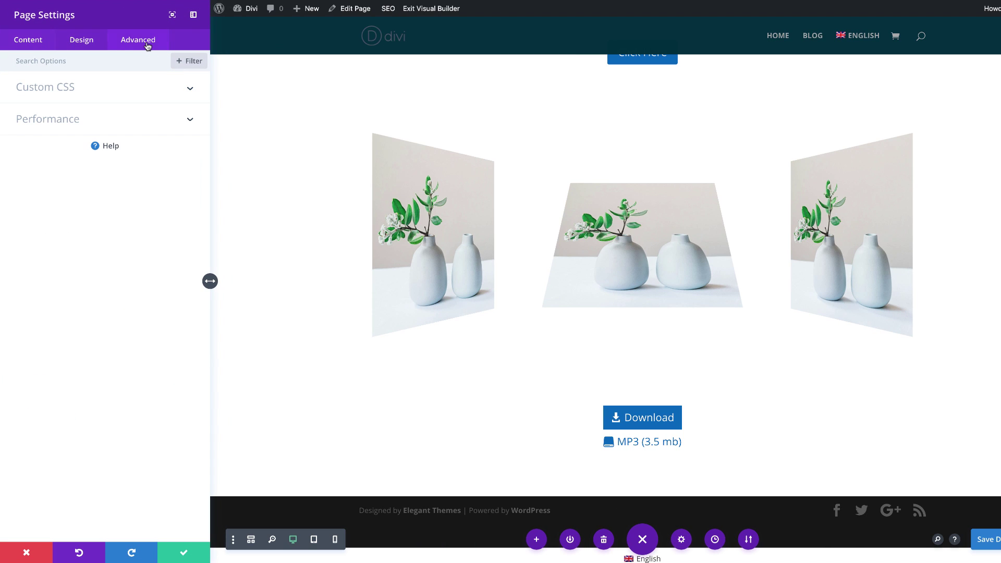
pyautogui.click(54, 89)
pyautogui.scroll(-8, 126, 282)
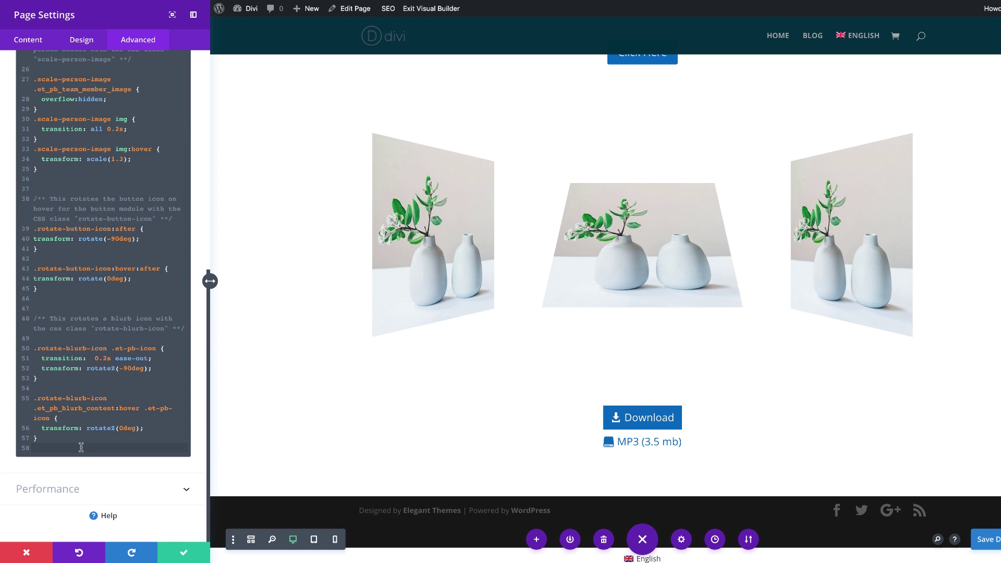
pyautogui.write('/** This styles the slider button **/  .slider-button {   height: 50px;   overflow:hidden;   border:2px solid #0c71c3; }  .slider-button .et_pb_button {   display:block;   margin: 0 !important; }  .slider-button:hover .top-button {   margin-top: -48px !important; }')
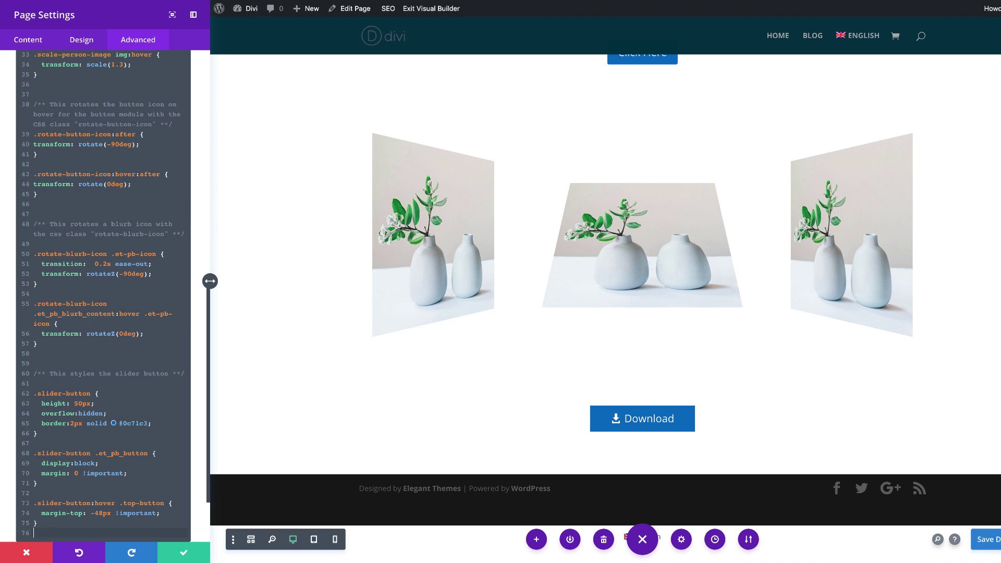
pyautogui.click(184, 553)
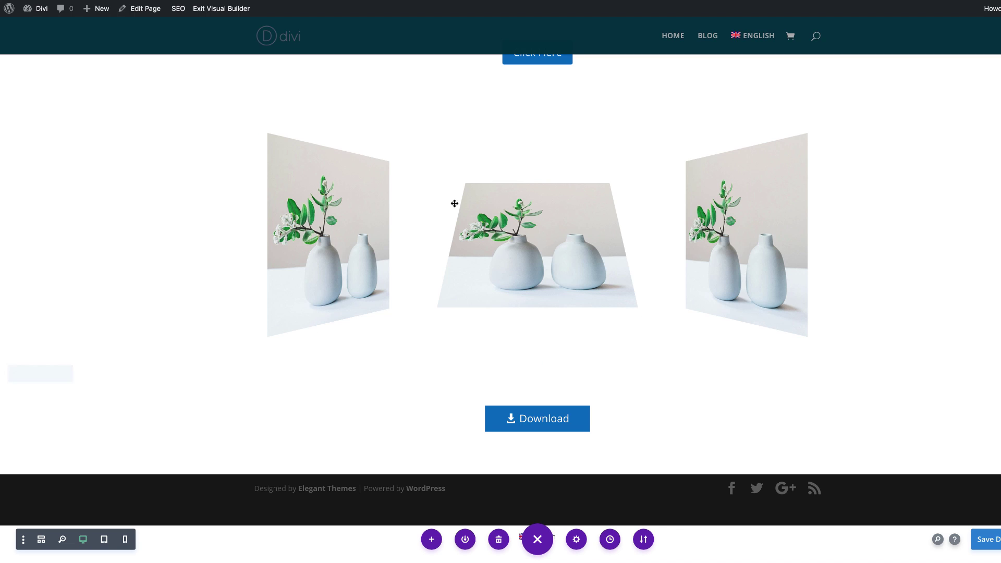
# Step: Exit the Visual Builder and test the hover effects on the live page, from the scaling images down to the Download button
pyautogui.click(227, 13)
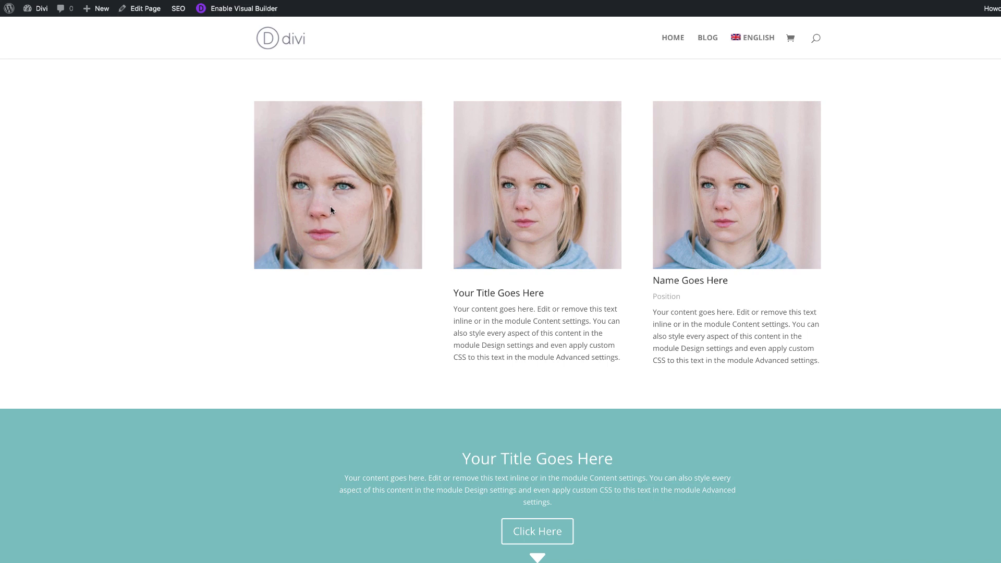
pyautogui.scroll(-7, 192, 236)
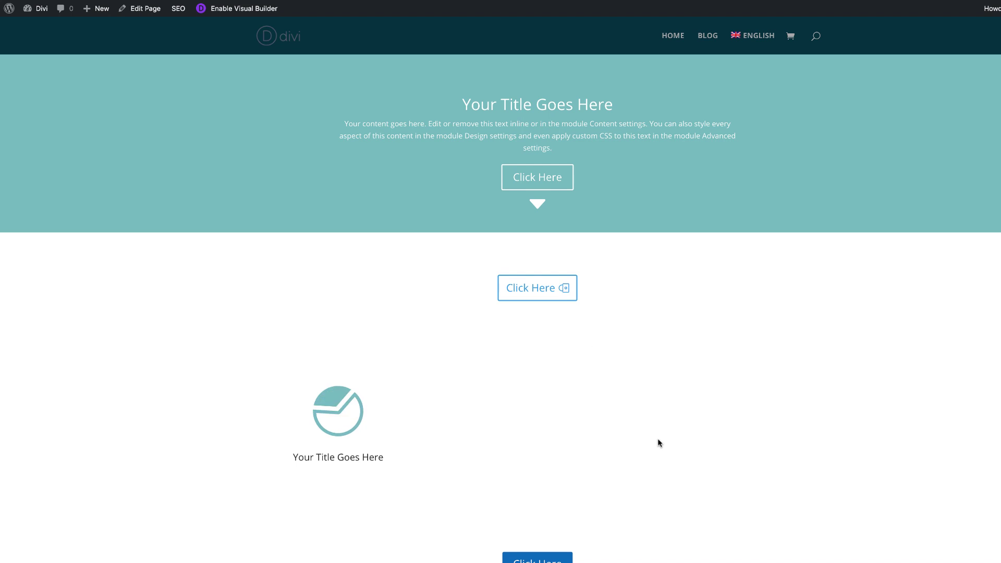
pyautogui.scroll(-4, 616, 427)
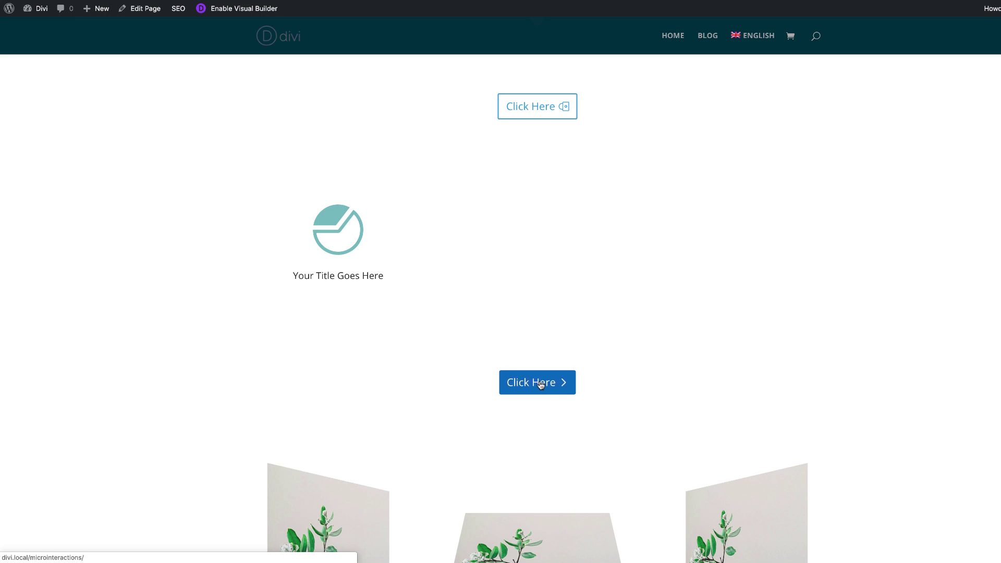
pyautogui.scroll(-1, 674, 442)
pyautogui.scroll(-3, 674, 442)
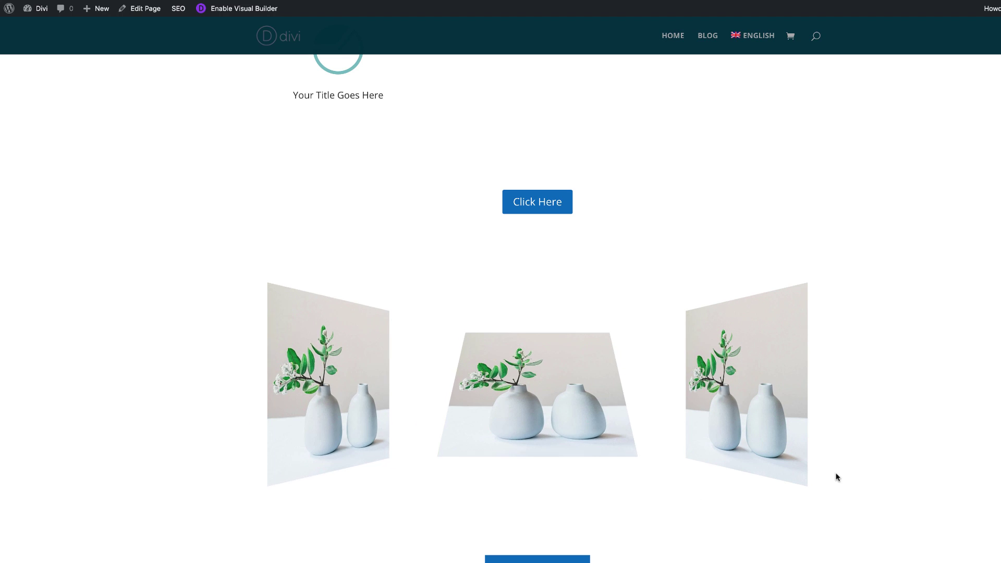
pyautogui.scroll(-3, 835, 473)
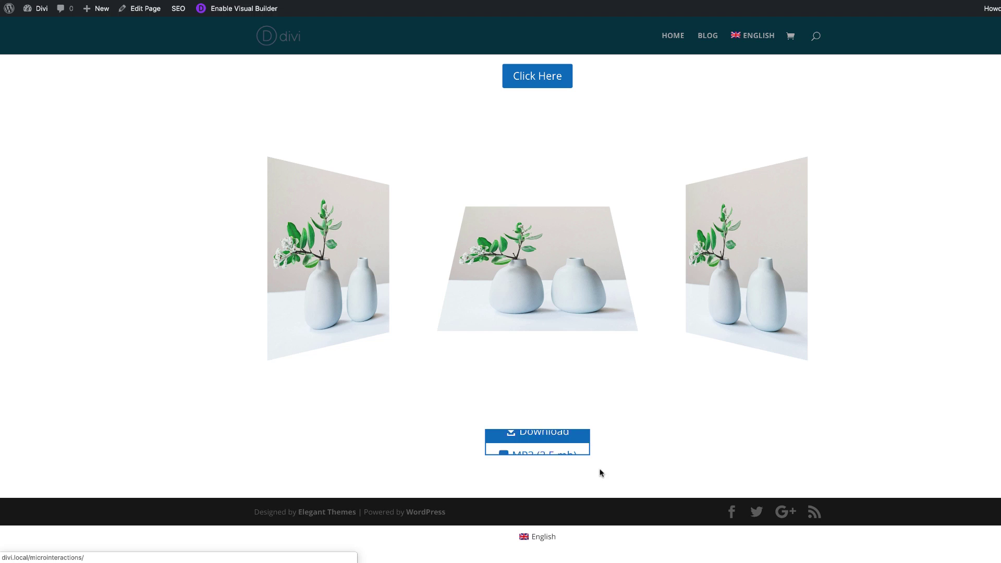